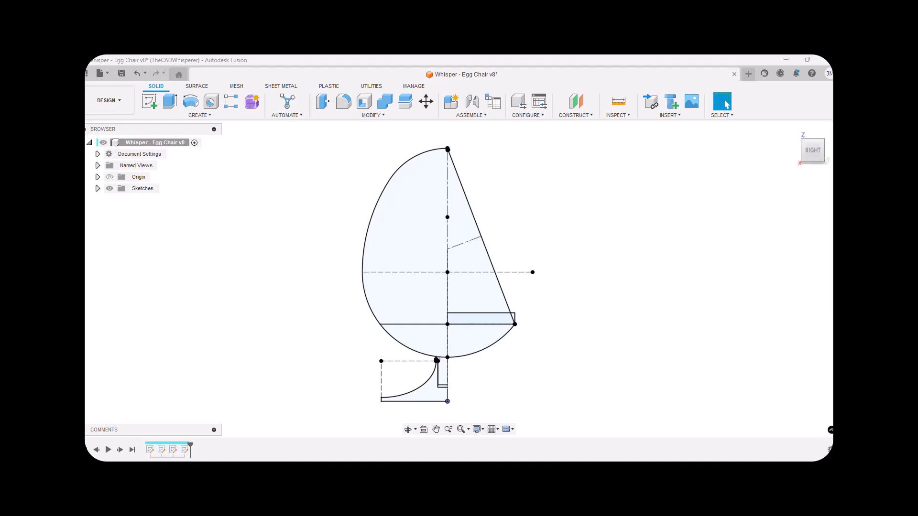
Expand the list of sketches and toggle the visibility of Sketch1 and Sketch3 to identify their profiles.
{"action": "left_click", "coordinate": [97, 188]}
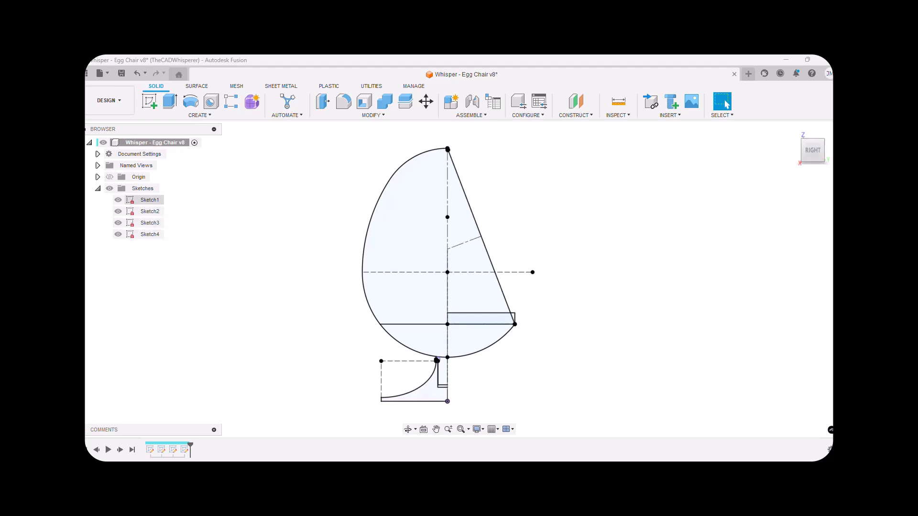
{"action": "left_click", "coordinate": [118, 200]}
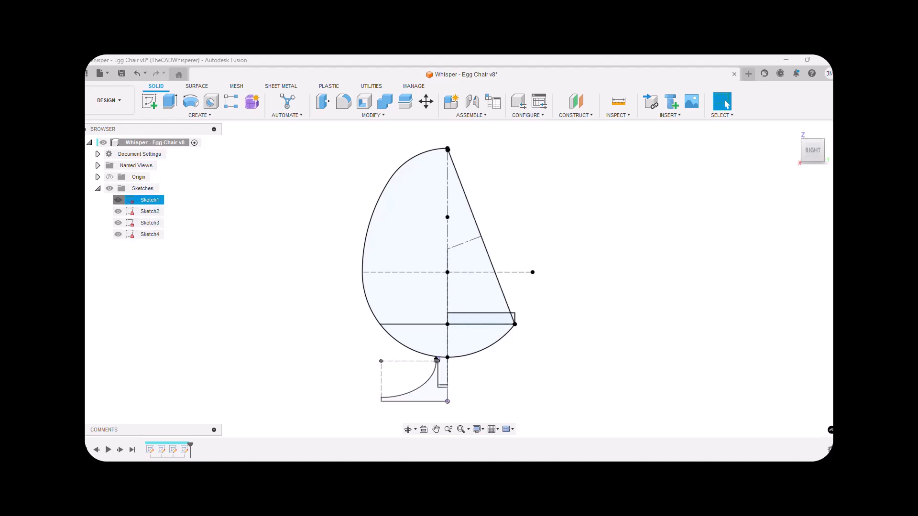
{"action": "left_click", "coordinate": [118, 200]}
{"action": "left_click", "coordinate": [118, 200]}
{"action": "left_click", "coordinate": [118, 200]}
{"action": "left_click", "coordinate": [118, 200]}
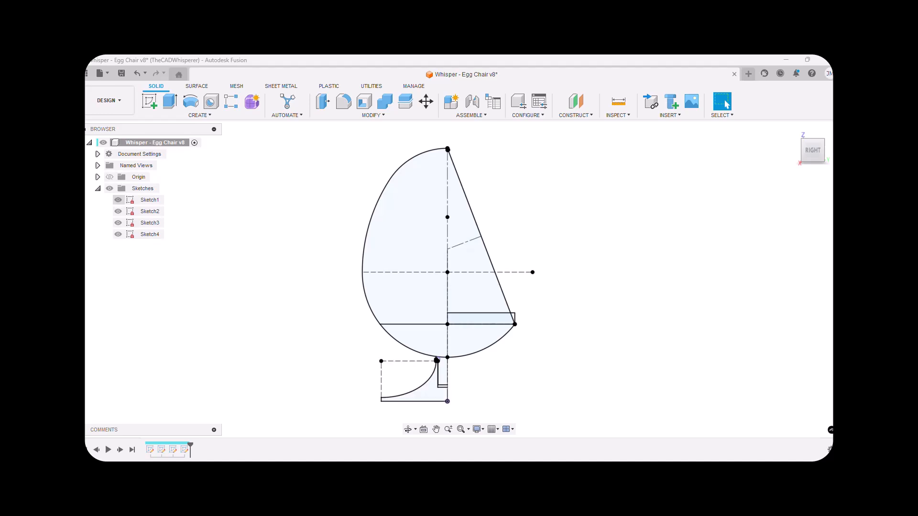
{"action": "left_click", "coordinate": [118, 223]}
{"action": "left_click", "coordinate": [118, 223]}
{"action": "left_click", "coordinate": [118, 200]}
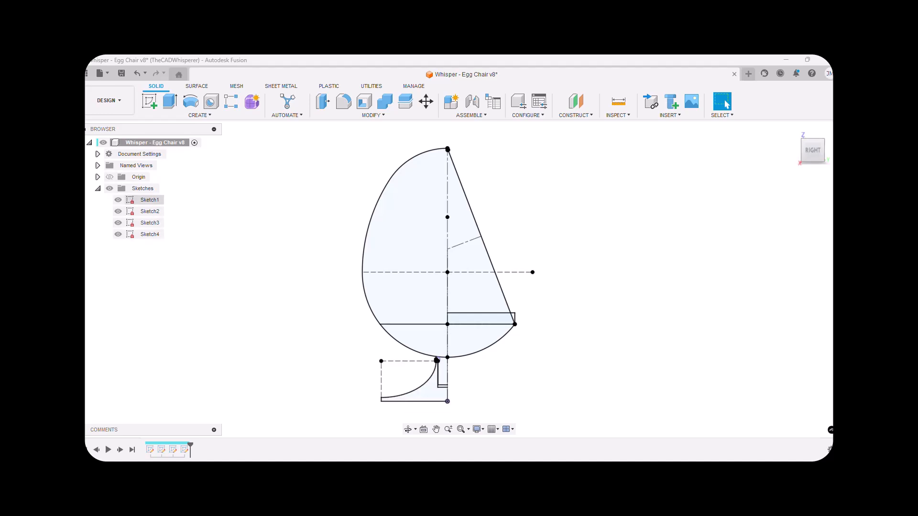
{"action": "left_click", "coordinate": [118, 200]}
{"action": "left_click", "coordinate": [118, 200]}
{"action": "left_click", "coordinate": [118, 200]}
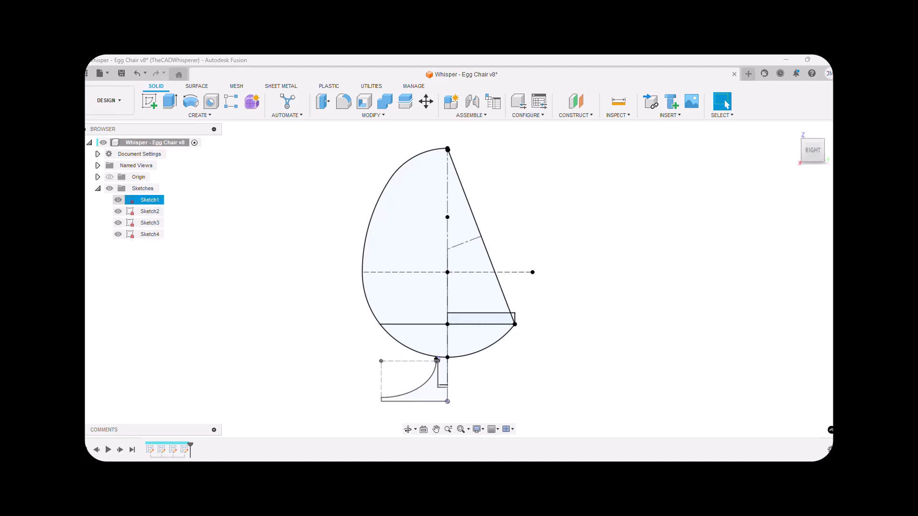
Hide Sketch2, Sketch3 and Sketch4, leaving only the pedestal base profile in Sketch1 shown, and start a Revolve.
{"action": "left_click", "coordinate": [118, 211]}
{"action": "left_click", "coordinate": [118, 223]}
{"action": "left_click", "coordinate": [119, 234]}
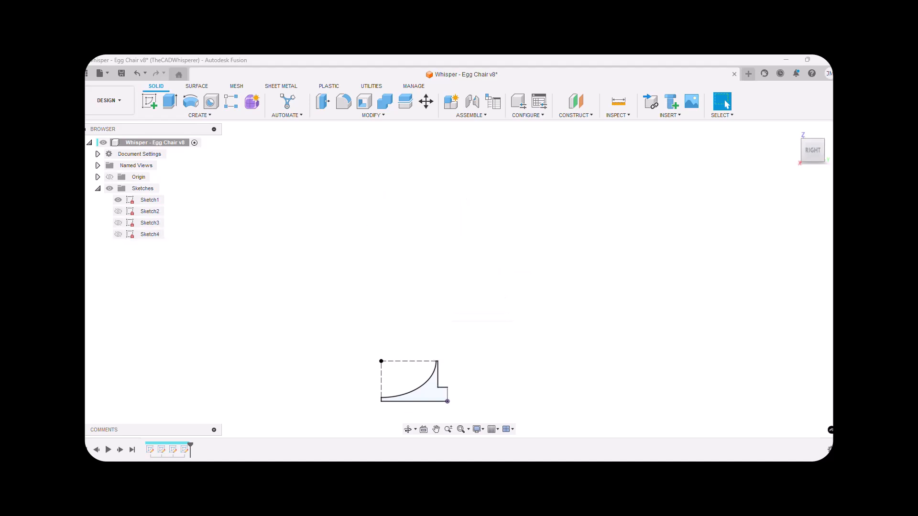
{"action": "scroll", "coordinate": [378, 242], "scroll_direction": "down", "scroll_amount": 3}
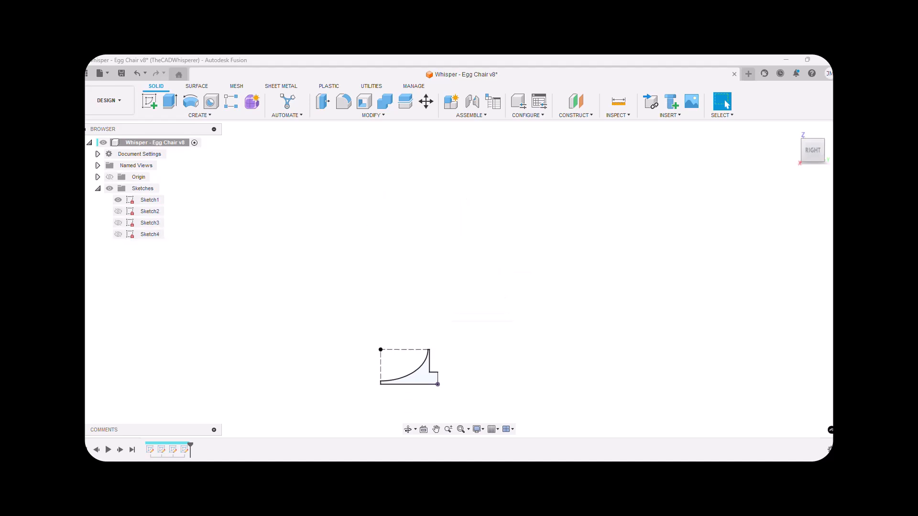
{"action": "scroll", "coordinate": [402, 371], "scroll_direction": "up", "scroll_amount": 5}
{"action": "scroll", "coordinate": [389, 298], "scroll_direction": "up", "scroll_amount": 2}
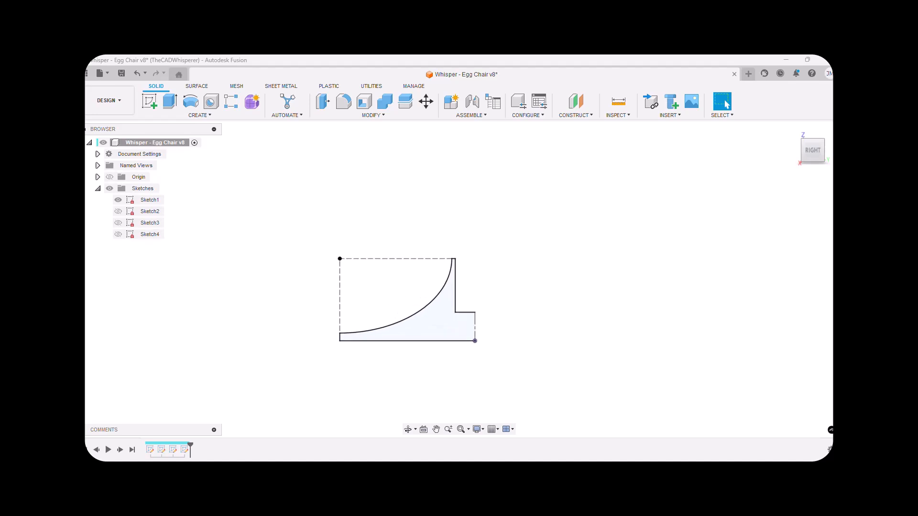
{"action": "left_click", "coordinate": [190, 101]}
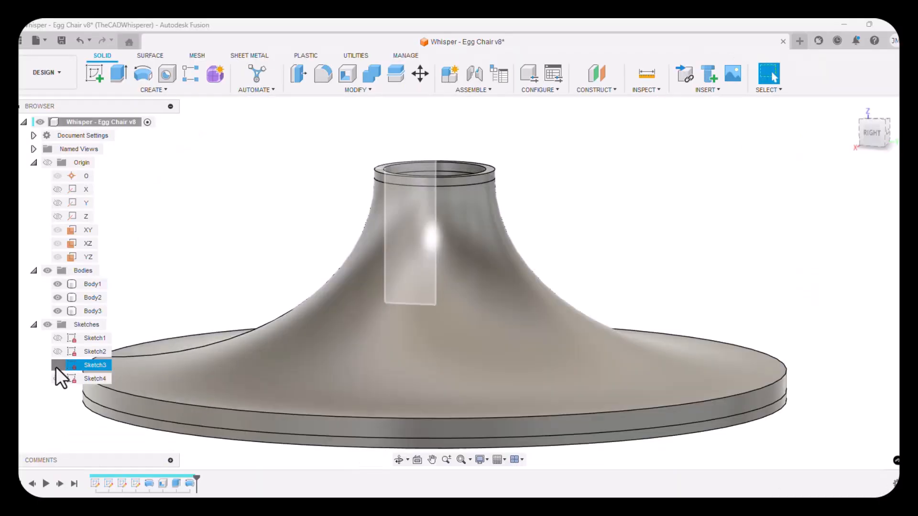
Show Sketch3 with the egg profile and hide the base bodies Body1, Body2 and Body3.
{"action": "left_click", "coordinate": [55, 366]}
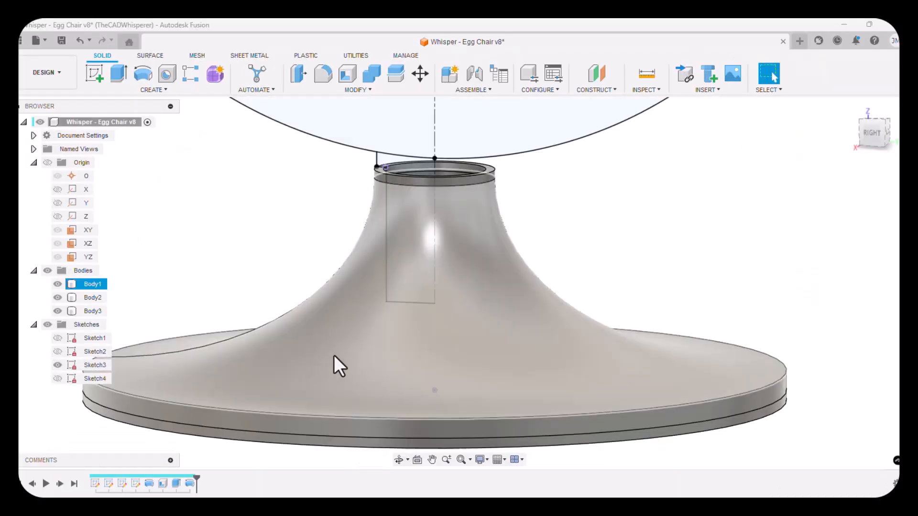
{"action": "scroll", "coordinate": [333, 355], "scroll_direction": "down", "scroll_amount": 10}
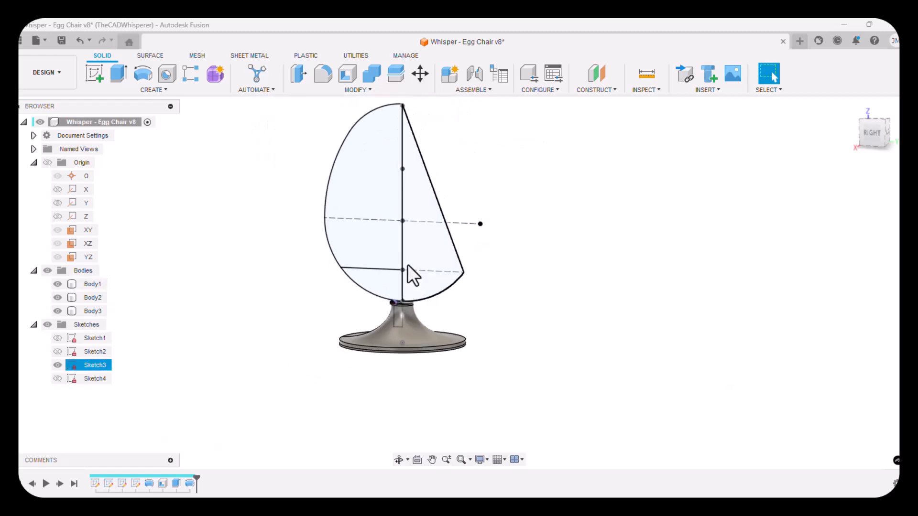
{"action": "scroll", "coordinate": [397, 158], "scroll_direction": "up", "scroll_amount": 4}
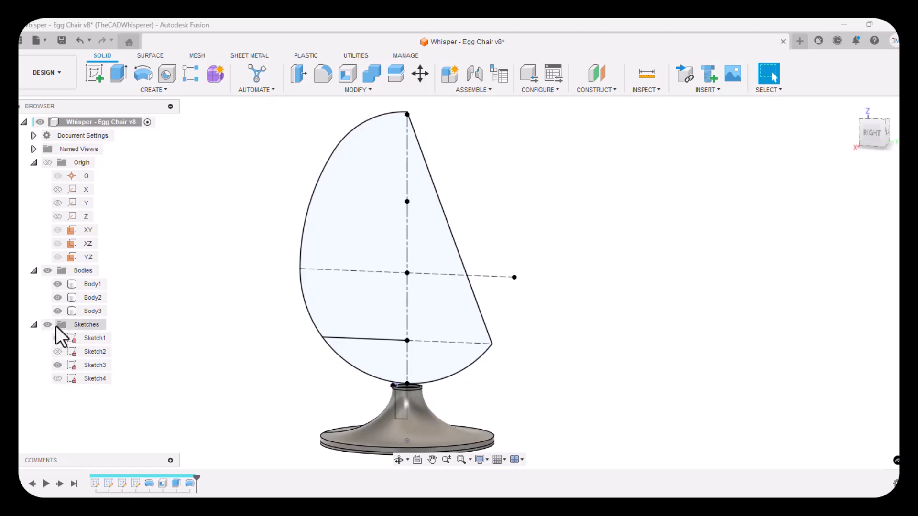
{"action": "left_click", "coordinate": [57, 311]}
{"action": "left_click", "coordinate": [56, 312]}
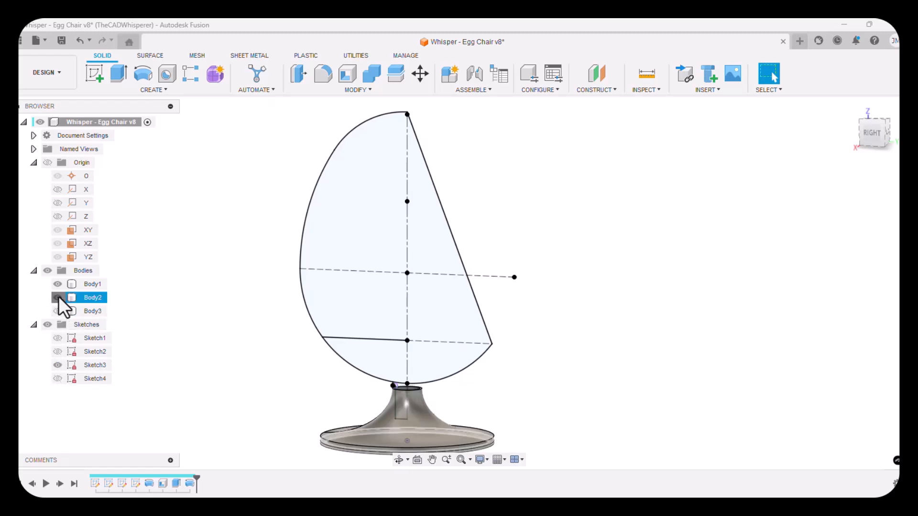
{"action": "left_click", "coordinate": [57, 297]}
{"action": "left_click", "coordinate": [57, 284]}
{"action": "scroll", "coordinate": [403, 423], "scroll_direction": "up", "scroll_amount": 2}
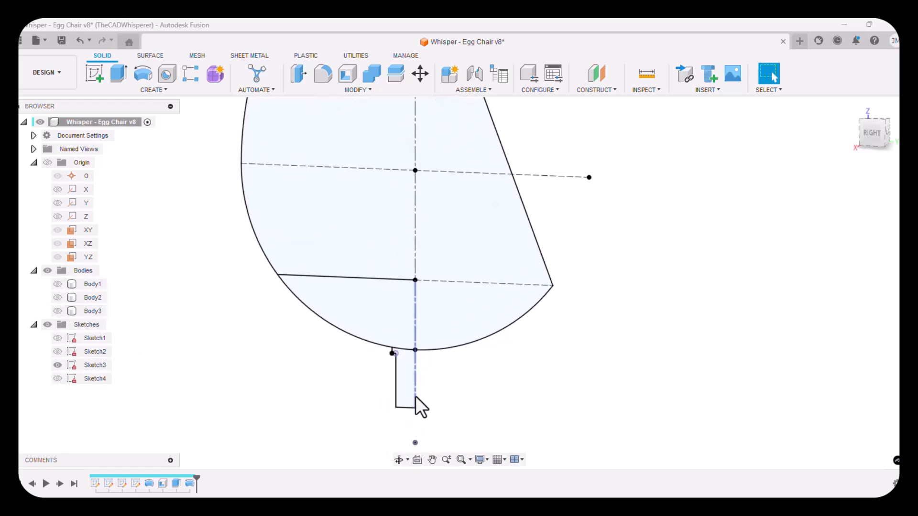
{"action": "scroll", "coordinate": [391, 359], "scroll_direction": "up", "scroll_amount": 2}
{"action": "scroll", "coordinate": [411, 424], "scroll_direction": "down", "scroll_amount": 4}
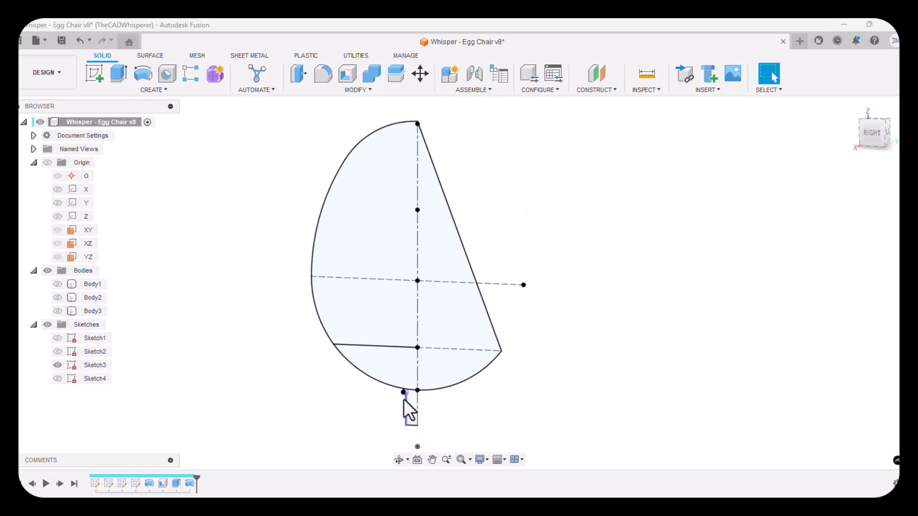
Revolve the two left-hand egg profiles and the narrow stem profile of Sketch3 360 degrees about the Z axis as a new body.
{"action": "left_click", "coordinate": [144, 75]}
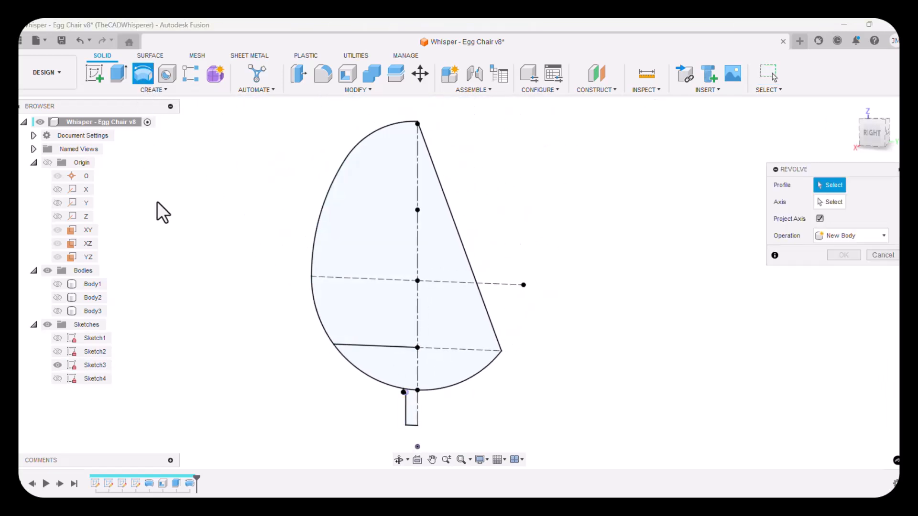
{"action": "left_click", "coordinate": [406, 370]}
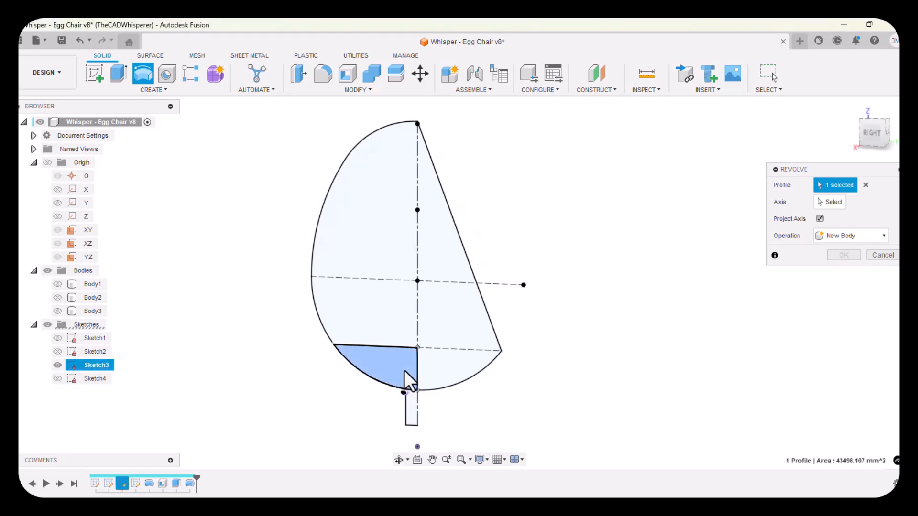
{"action": "left_click", "coordinate": [409, 407]}
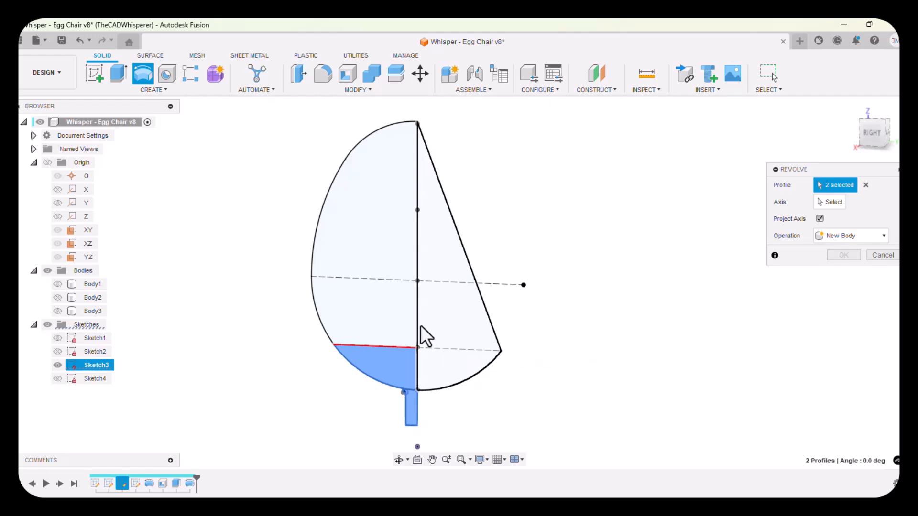
{"action": "left_click", "coordinate": [391, 307]}
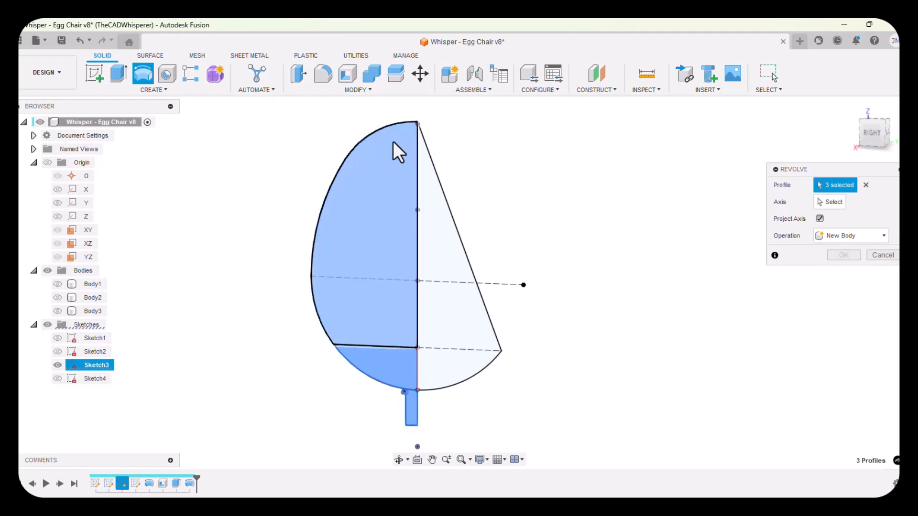
{"action": "scroll", "coordinate": [414, 387], "scroll_direction": "up", "scroll_amount": 1}
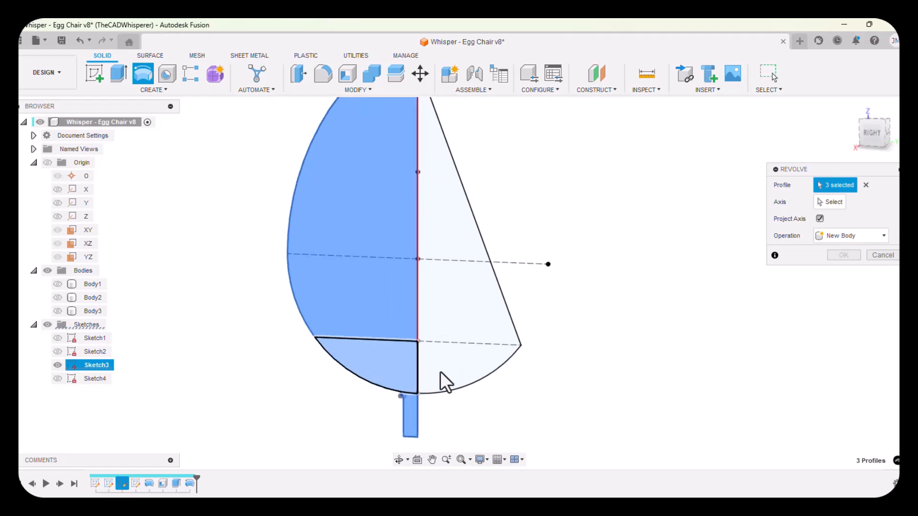
{"action": "left_click", "coordinate": [827, 203]}
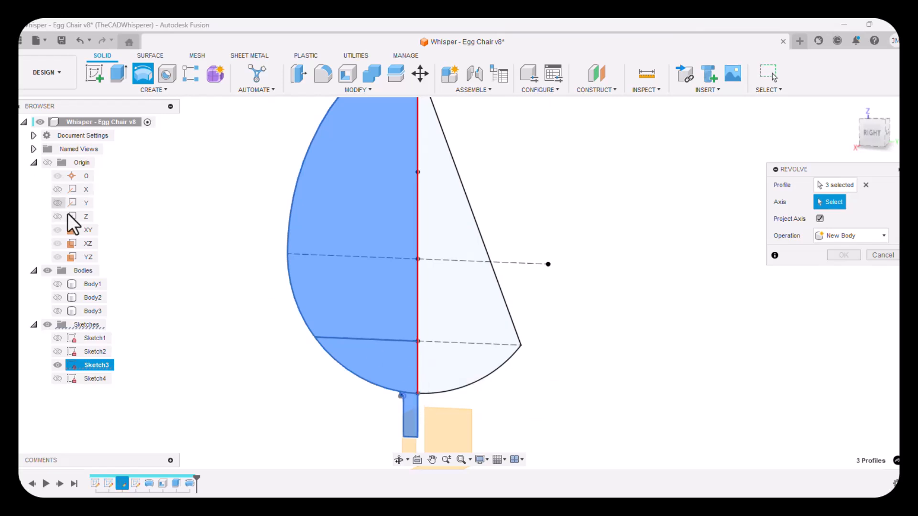
{"action": "left_click", "coordinate": [80, 215]}
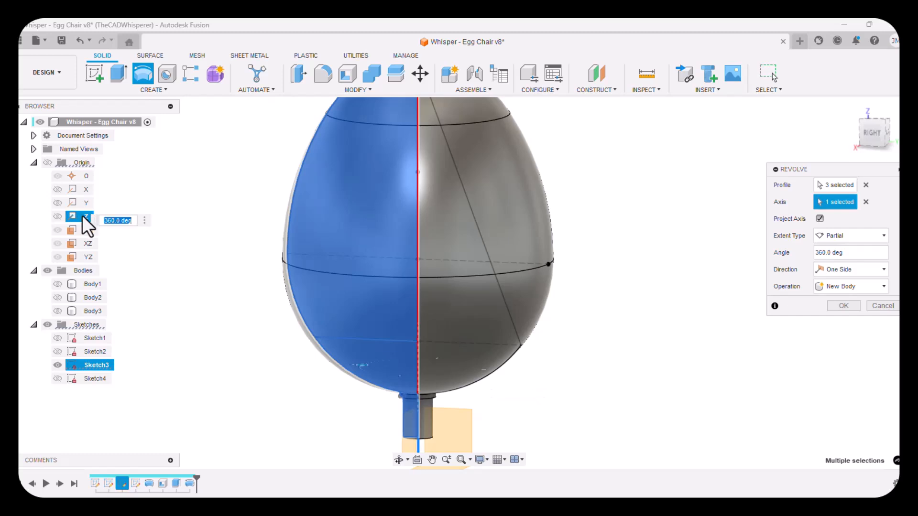
{"action": "scroll", "coordinate": [299, 269], "scroll_direction": "down", "scroll_amount": 2}
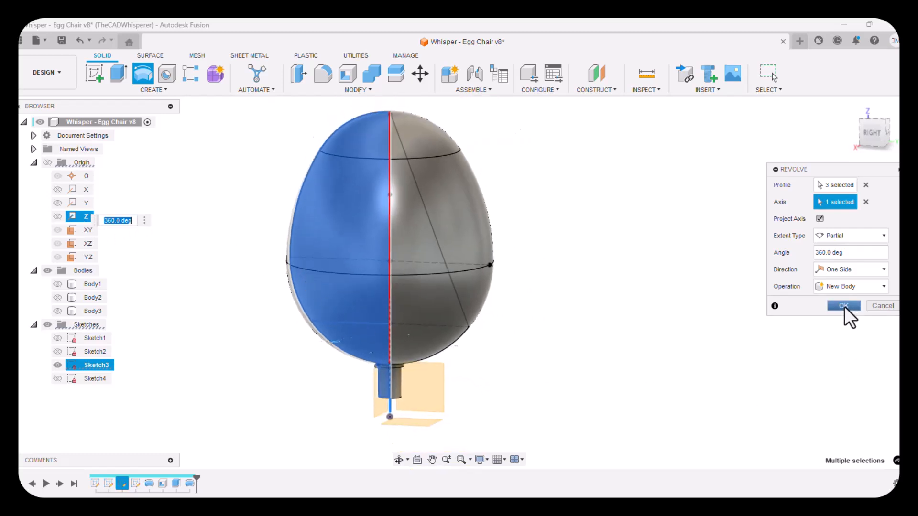
{"action": "left_click", "coordinate": [844, 306]}
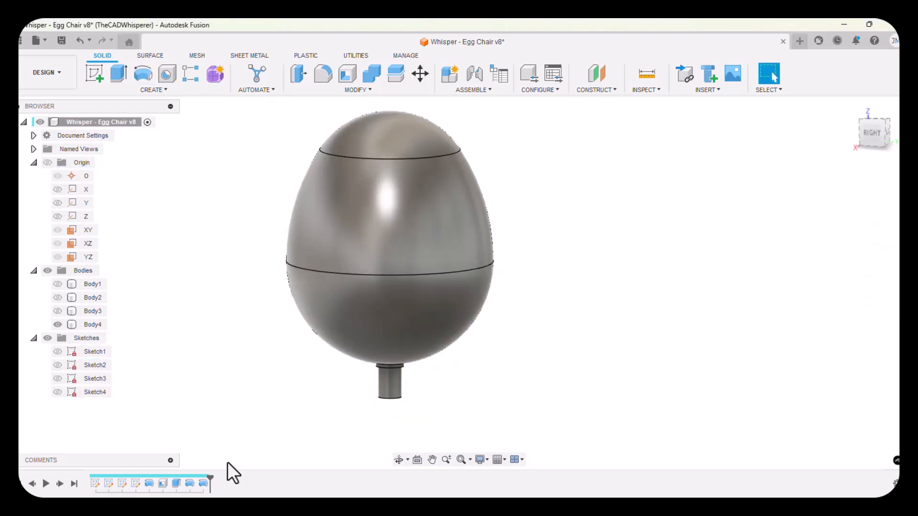
Edit the egg's revolve feature to remove the cylindrical stem profile below the egg from its selection.
{"action": "right_click", "coordinate": [204, 484]}
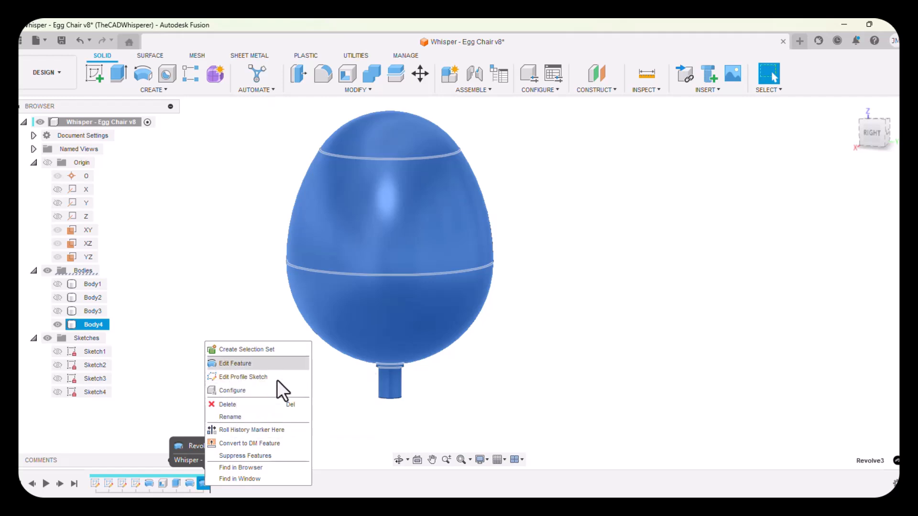
{"action": "left_click", "coordinate": [234, 364]}
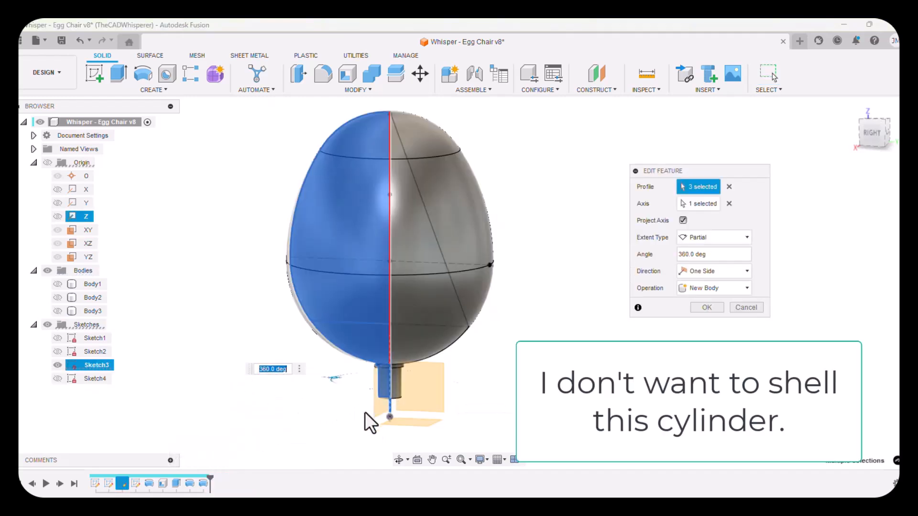
{"action": "left_click", "coordinate": [383, 392], "text": "ctrl"}
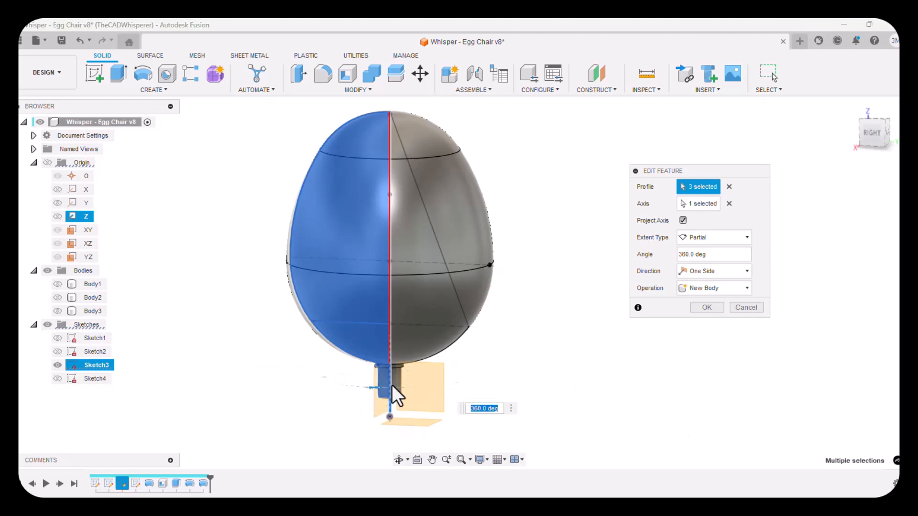
{"action": "scroll", "coordinate": [391, 389], "scroll_direction": "up", "scroll_amount": 5}
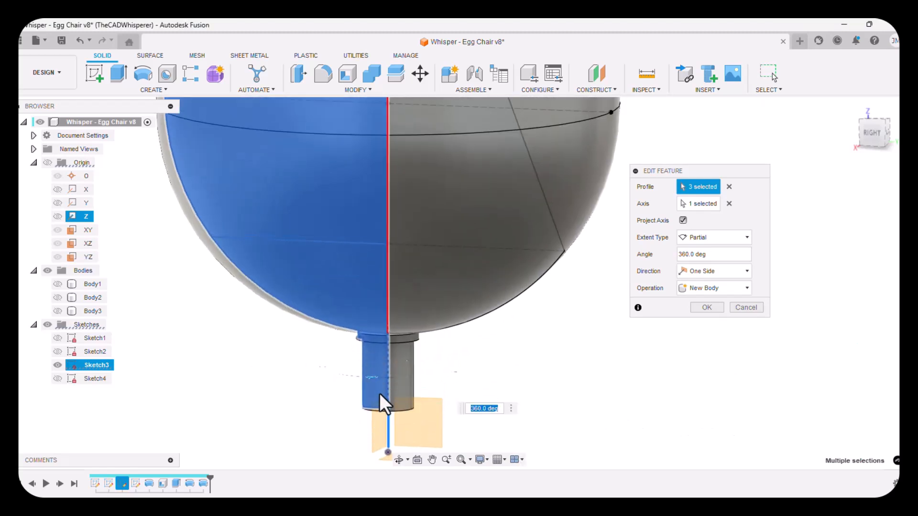
{"action": "left_click", "coordinate": [375, 394], "text": "ctrl"}
{"action": "left_click", "coordinate": [374, 394], "text": "ctrl"}
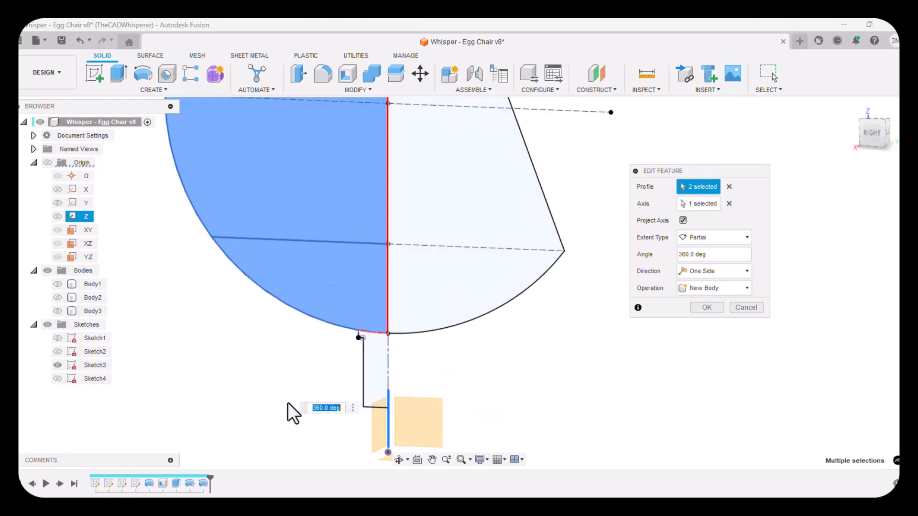
{"action": "scroll", "coordinate": [306, 405], "scroll_direction": "down", "scroll_amount": 4}
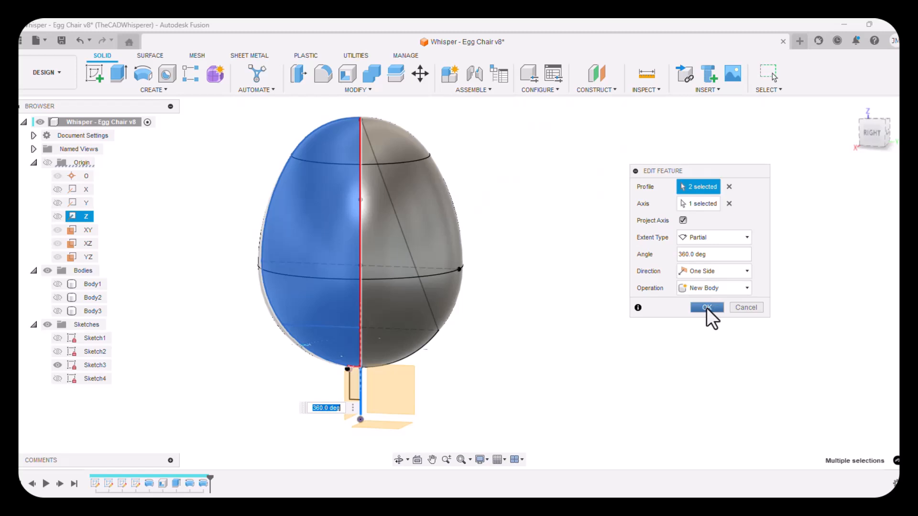
{"action": "left_click", "coordinate": [707, 308]}
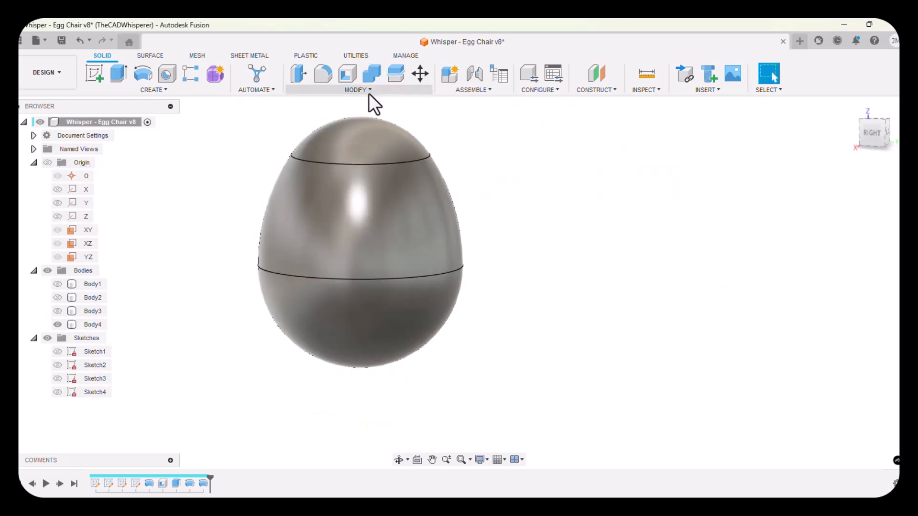
Shell the whole egg body, Body4, with an inside thickness of 10 mm.
{"action": "left_click", "coordinate": [347, 75]}
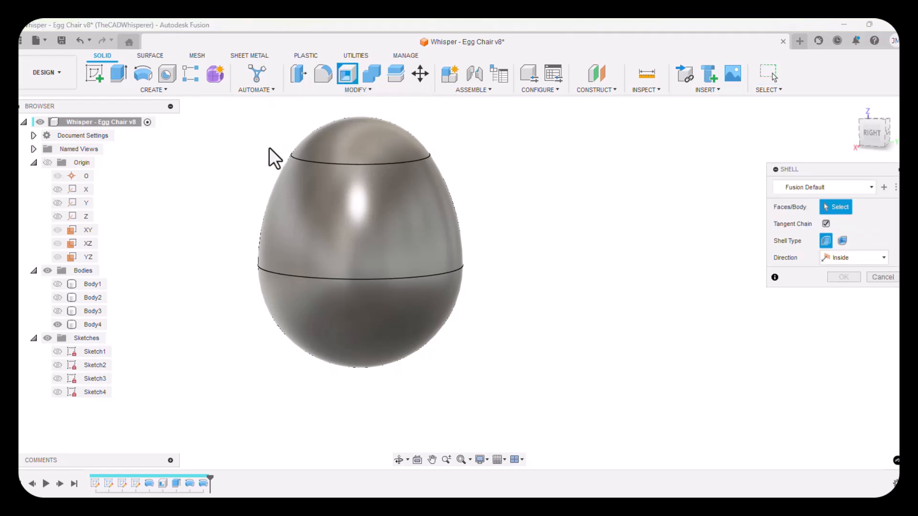
{"action": "left_click", "coordinate": [85, 326]}
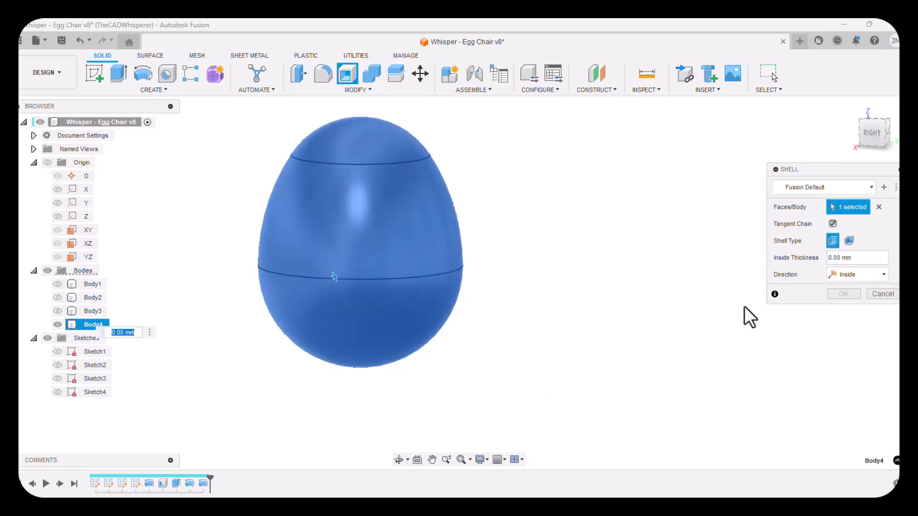
{"action": "left_click", "coordinate": [848, 259]}
{"action": "type", "text": "10"}
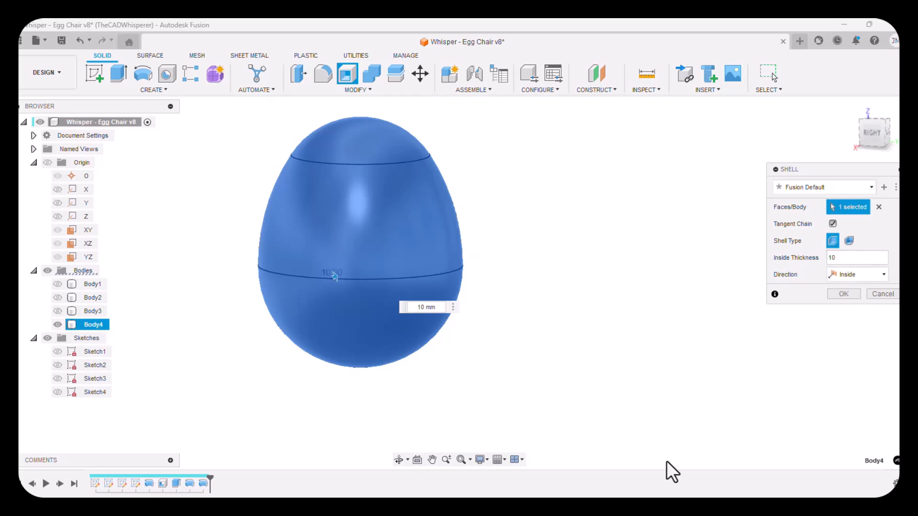
{"action": "left_click", "coordinate": [845, 295]}
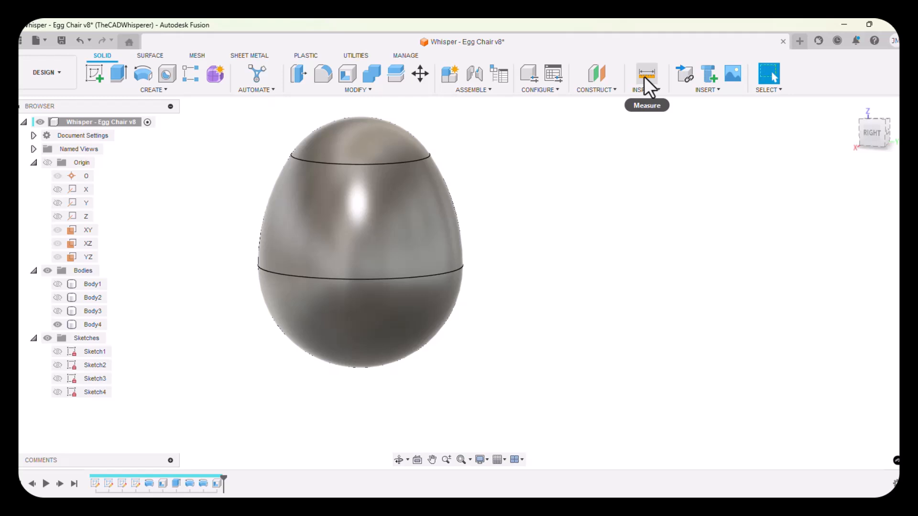
Inspect the shelled egg's interior with a section analysis on the YZ plane, and hide the Analysis folder.
{"action": "left_click", "coordinate": [652, 89]}
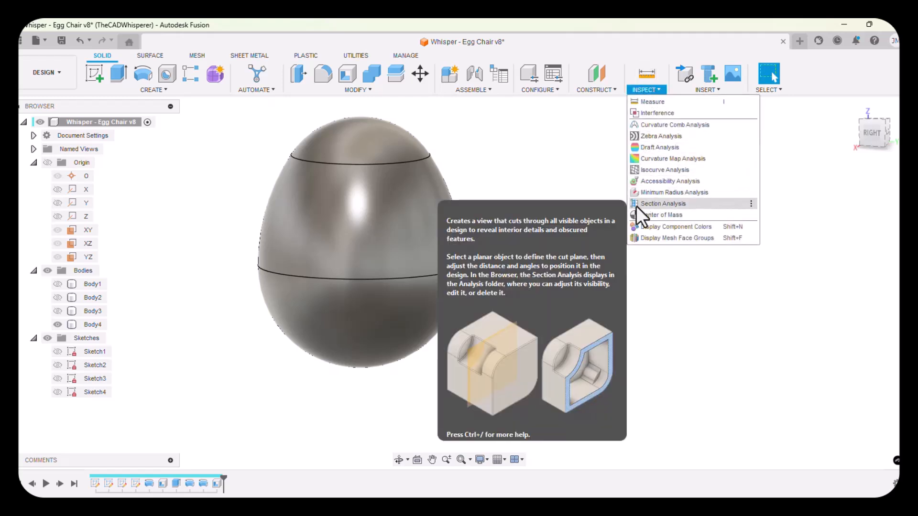
{"action": "left_click", "coordinate": [662, 204]}
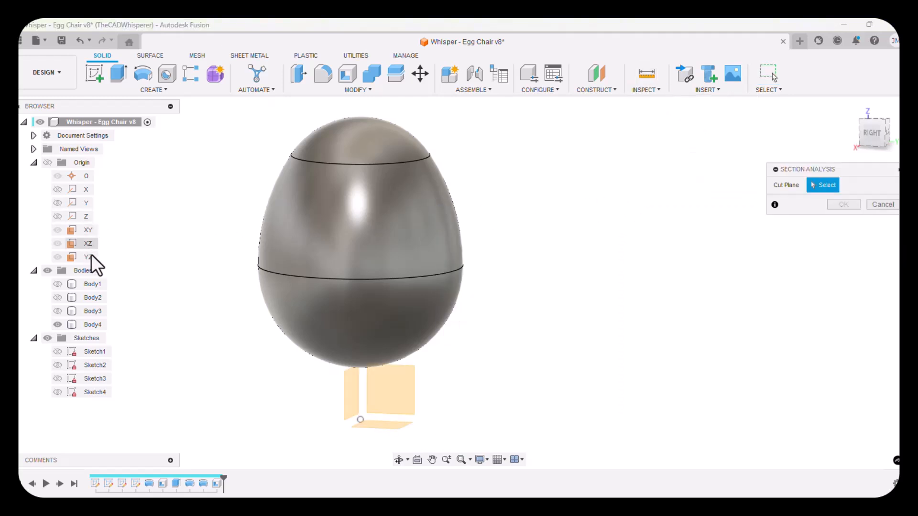
{"action": "left_click", "coordinate": [404, 395]}
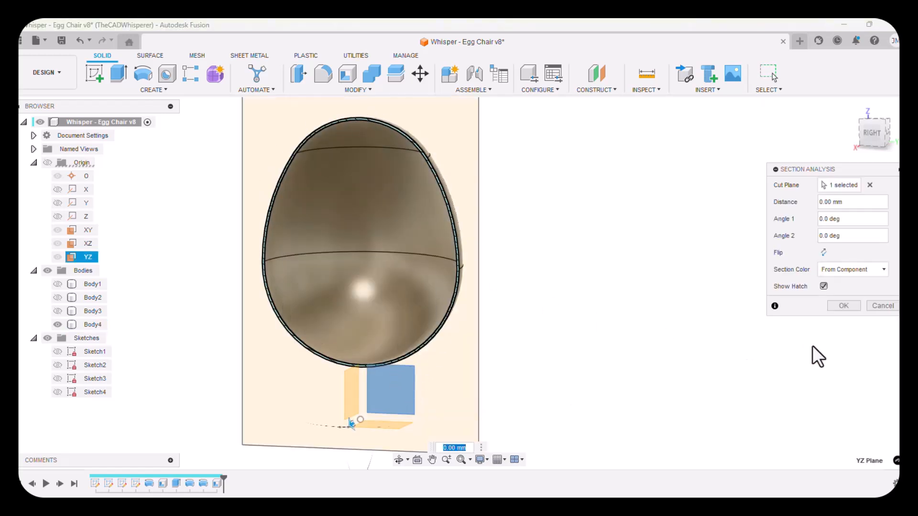
{"action": "left_click", "coordinate": [844, 306]}
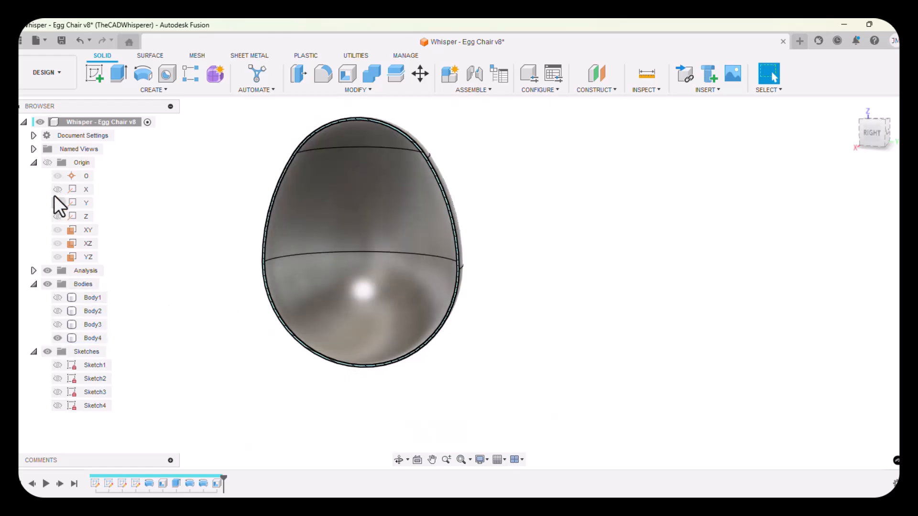
{"action": "left_click", "coordinate": [47, 271]}
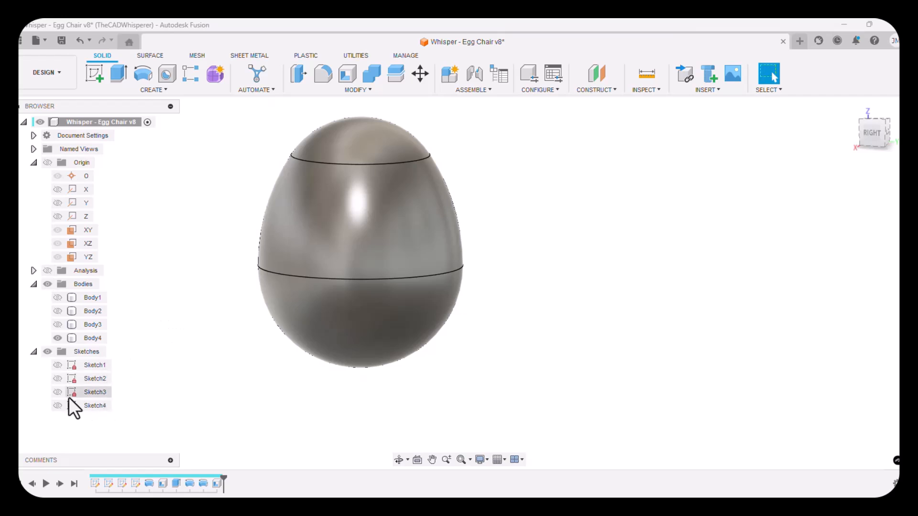
Show Sketch3 over the egg body and check its stem profile.
{"action": "left_click", "coordinate": [57, 392]}
{"action": "left_click", "coordinate": [57, 392]}
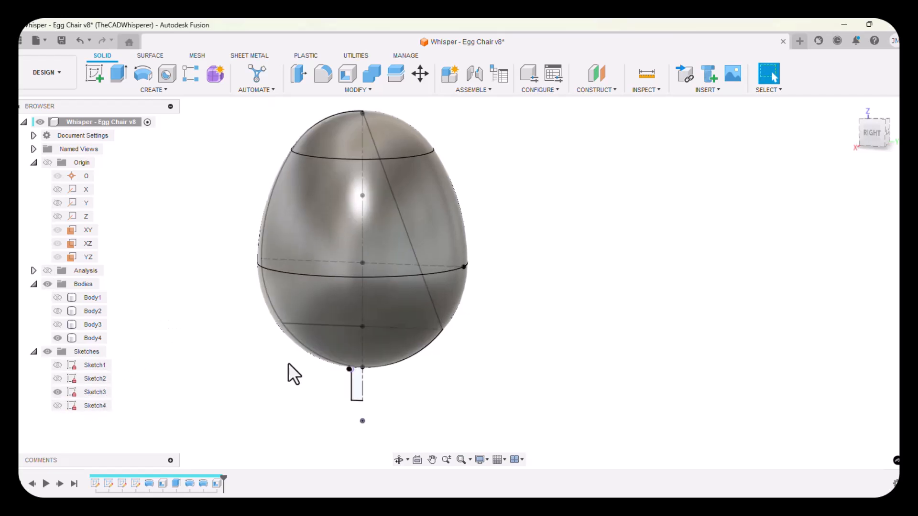
{"action": "scroll", "coordinate": [335, 354], "scroll_direction": "up", "scroll_amount": 2}
{"action": "left_click", "coordinate": [356, 350]}
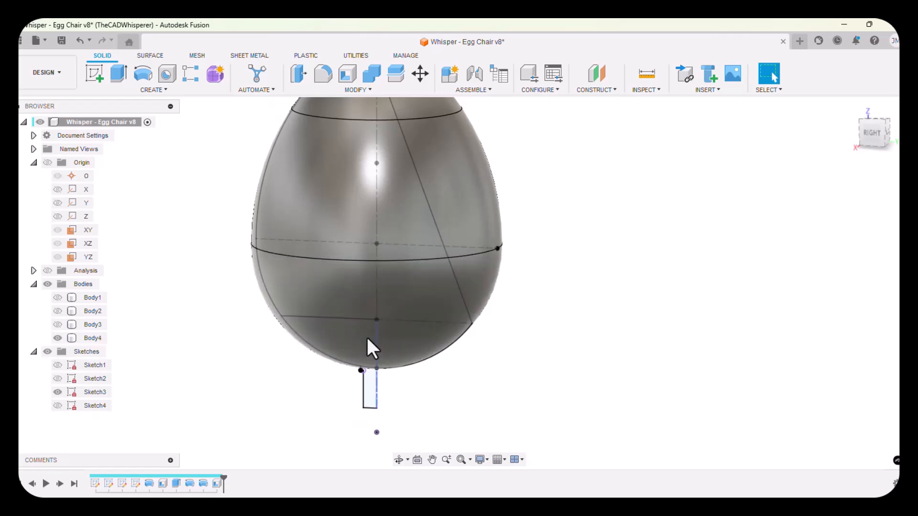
{"action": "left_click", "coordinate": [375, 400]}
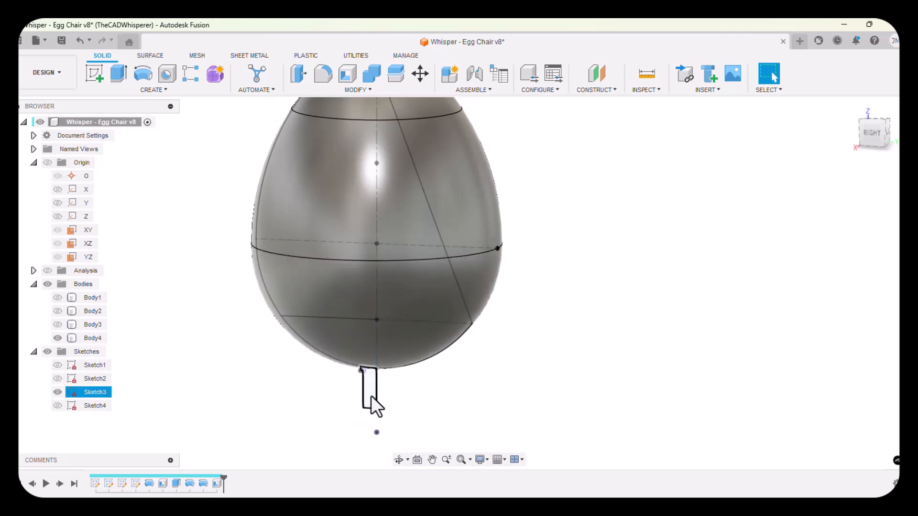
{"action": "left_click", "coordinate": [300, 396]}
{"action": "scroll", "coordinate": [299, 397], "scroll_direction": "down", "scroll_amount": 1}
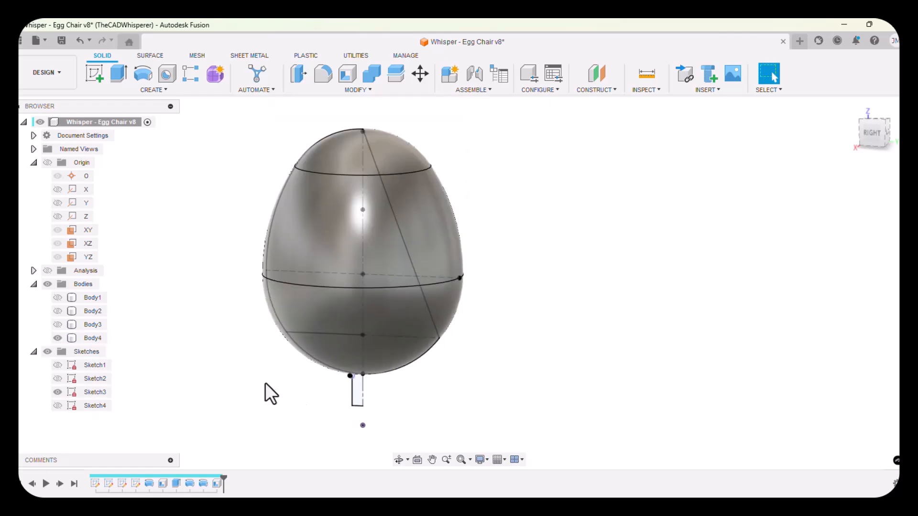
{"action": "scroll", "coordinate": [223, 232], "scroll_direction": "up", "scroll_amount": 1}
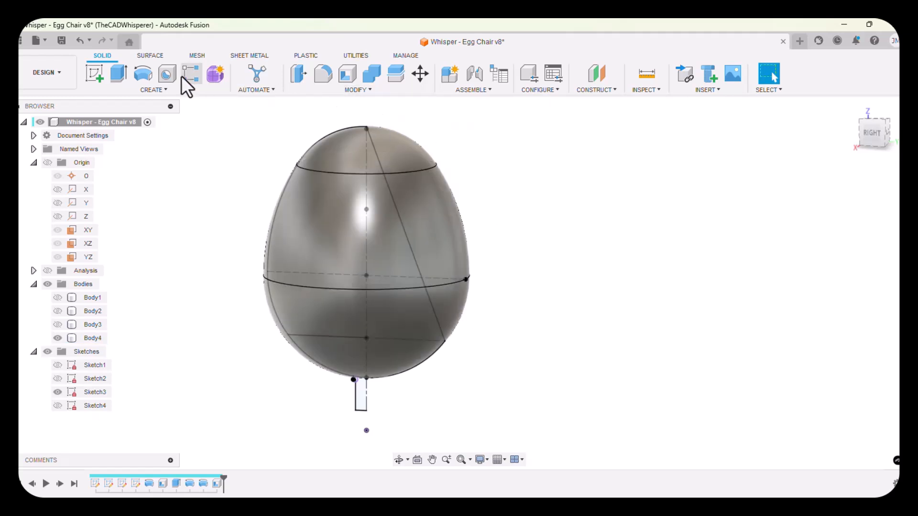
Extrude the three Sketch3 egg profiles behind the slanted opening line symmetrically with extent All, intersecting them with Body4.
{"action": "left_click", "coordinate": [117, 73]}
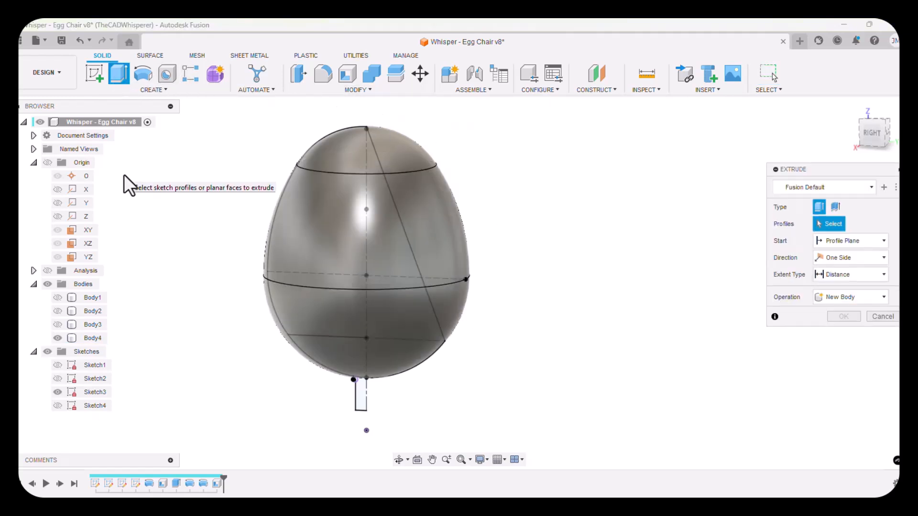
{"action": "left_click", "coordinate": [316, 252]}
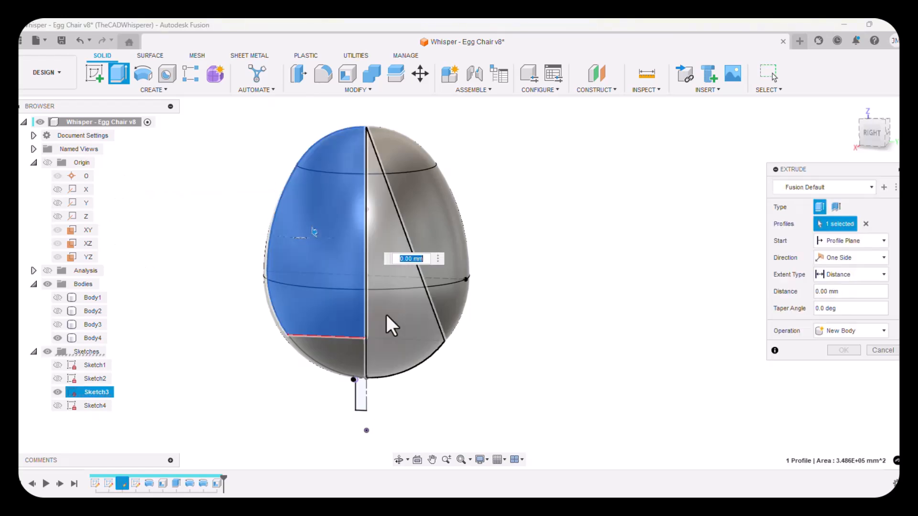
{"action": "left_click", "coordinate": [387, 282]}
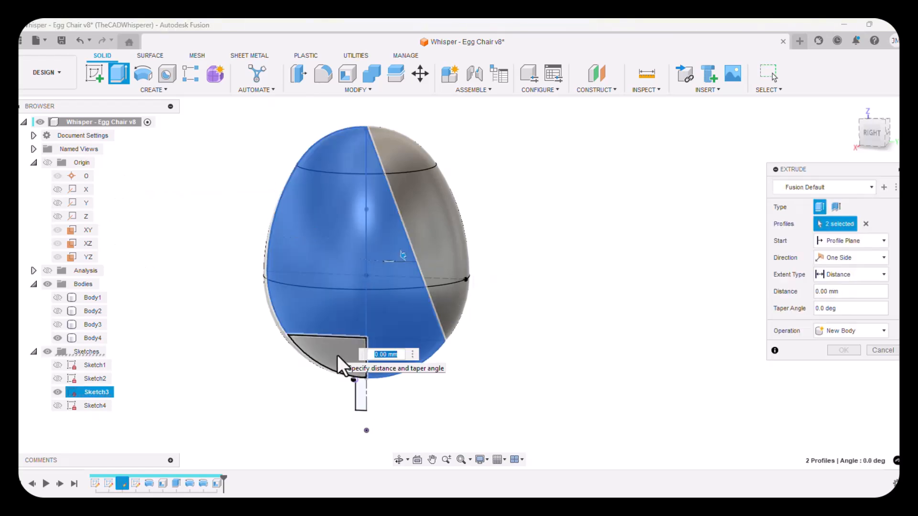
{"action": "left_click", "coordinate": [337, 354]}
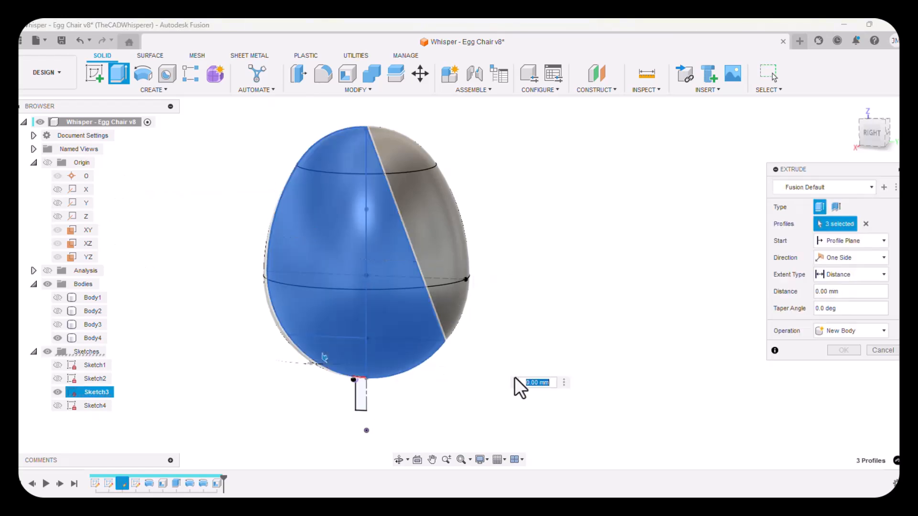
{"action": "left_click", "coordinate": [843, 258]}
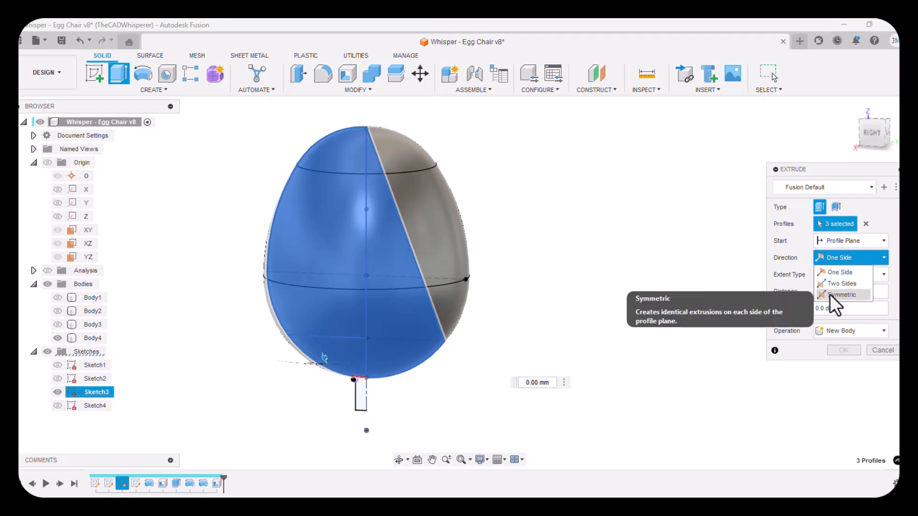
{"action": "left_click", "coordinate": [830, 294]}
{"action": "left_click", "coordinate": [847, 275]}
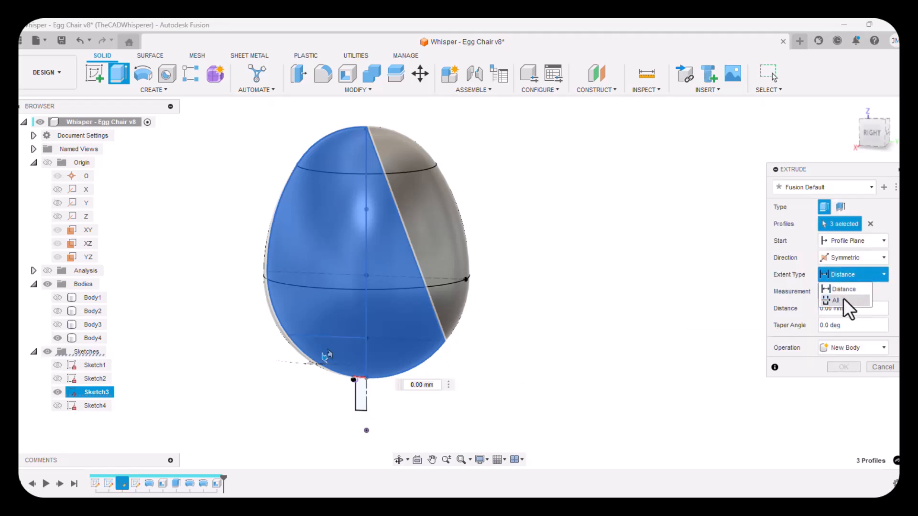
{"action": "left_click", "coordinate": [844, 299]}
{"action": "left_click", "coordinate": [844, 317]}
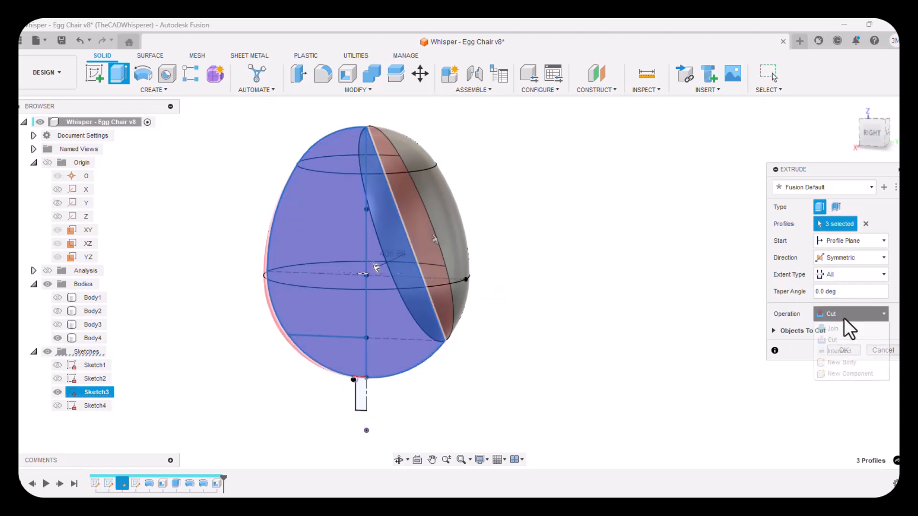
{"action": "left_click", "coordinate": [836, 353]}
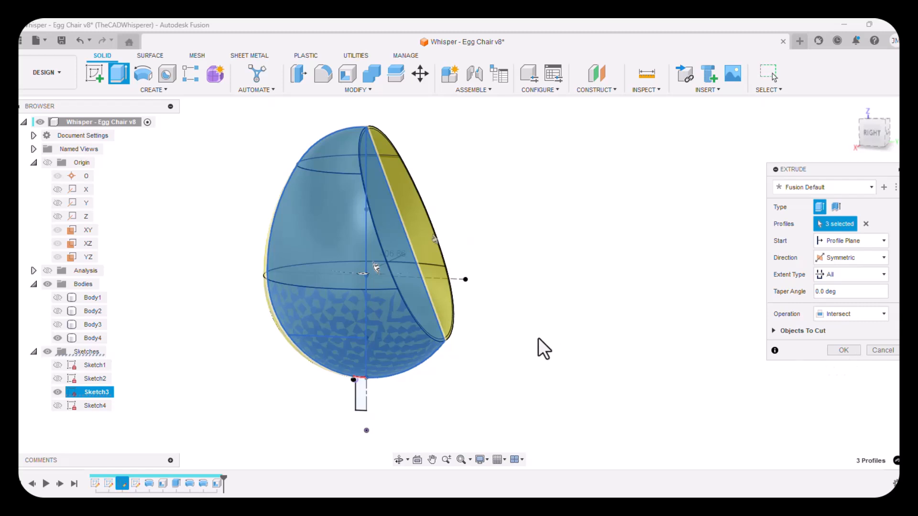
{"action": "scroll", "coordinate": [268, 234], "scroll_direction": "up", "scroll_amount": 1}
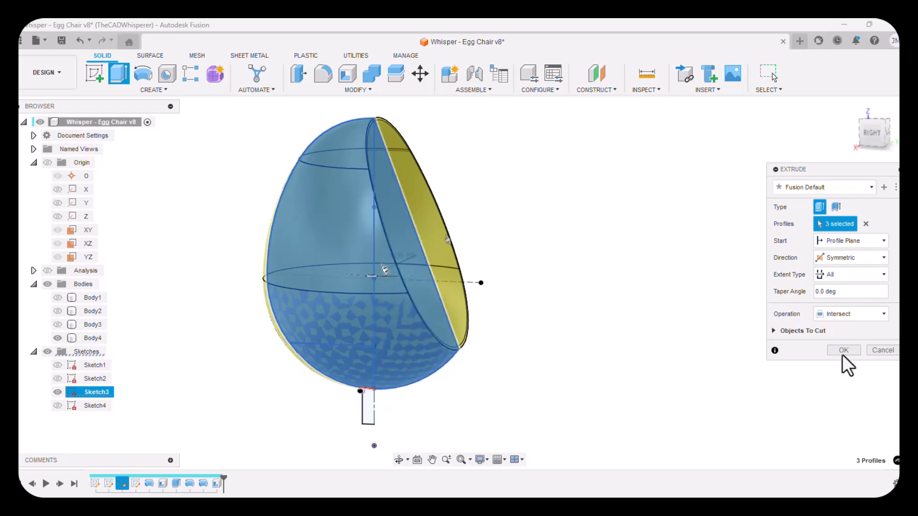
{"action": "left_click", "coordinate": [775, 331]}
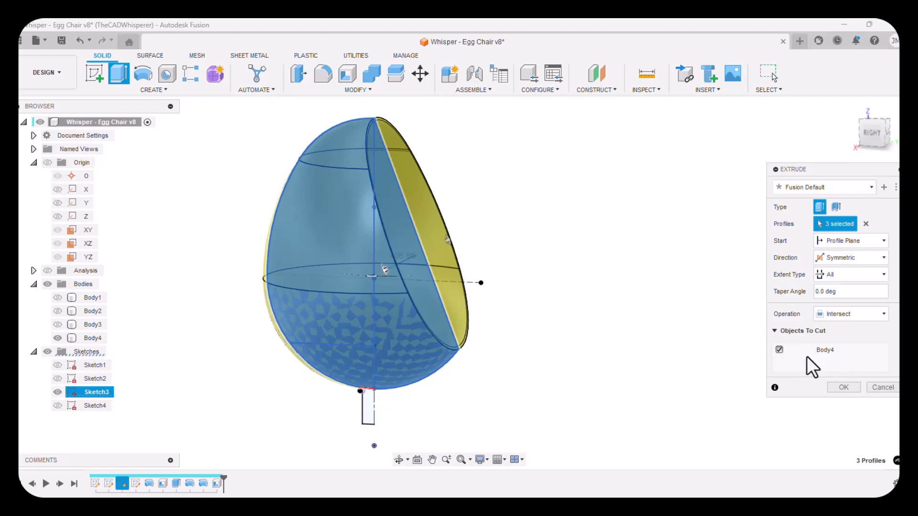
{"action": "left_click", "coordinate": [845, 387]}
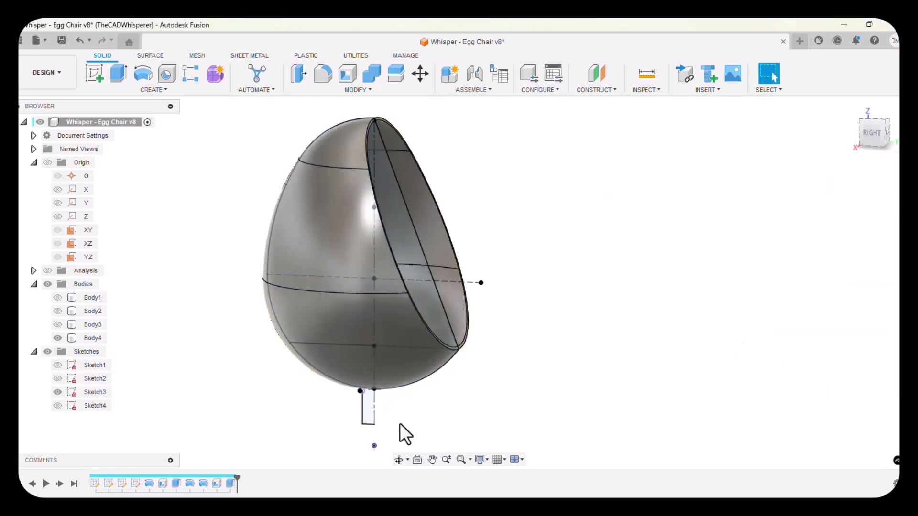
Revolve Sketch3's lower seat profile and narrow stem profile 360 degrees about the Z axis, joining them to the egg body.
{"action": "left_click", "coordinate": [399, 462]}
{"action": "mouse_move", "coordinate": [434, 388]}
{"action": "left_mouse_down"}
{"action": "mouse_move", "coordinate": [469, 367]}
{"action": "mouse_move", "coordinate": [420, 386]}
{"action": "mouse_move", "coordinate": [469, 360]}
{"action": "mouse_move", "coordinate": [484, 340]}
{"action": "mouse_move", "coordinate": [481, 363]}
{"action": "mouse_move", "coordinate": [437, 384]}
{"action": "left_mouse_up"}
{"action": "right_click", "coordinate": [436, 385]}
{"action": "left_click", "coordinate": [483, 385]}
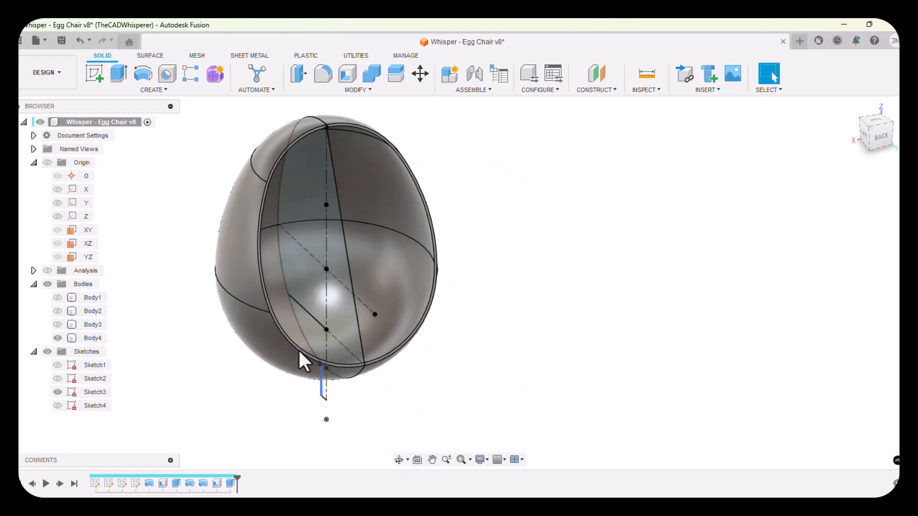
{"action": "left_click", "coordinate": [142, 74]}
{"action": "left_click", "coordinate": [317, 341]}
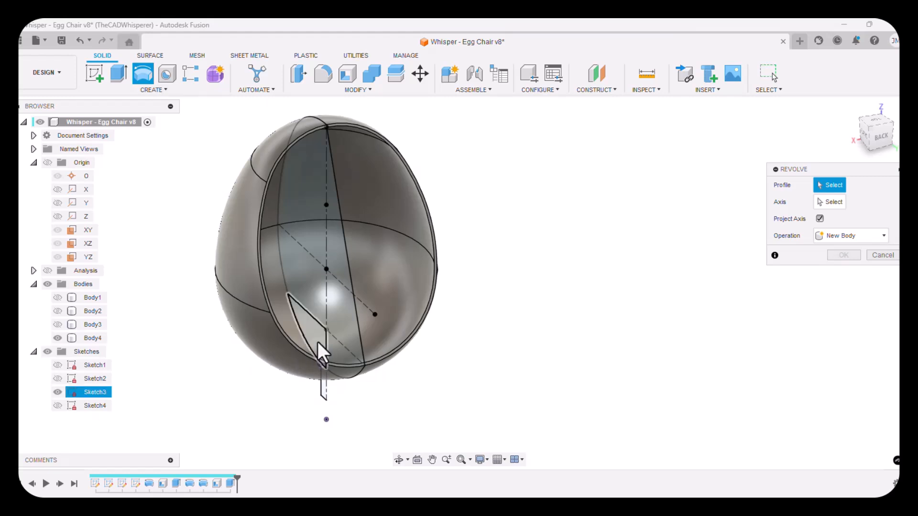
{"action": "scroll", "coordinate": [320, 408], "scroll_direction": "up", "scroll_amount": 2}
{"action": "scroll", "coordinate": [320, 406], "scroll_direction": "up", "scroll_amount": 2}
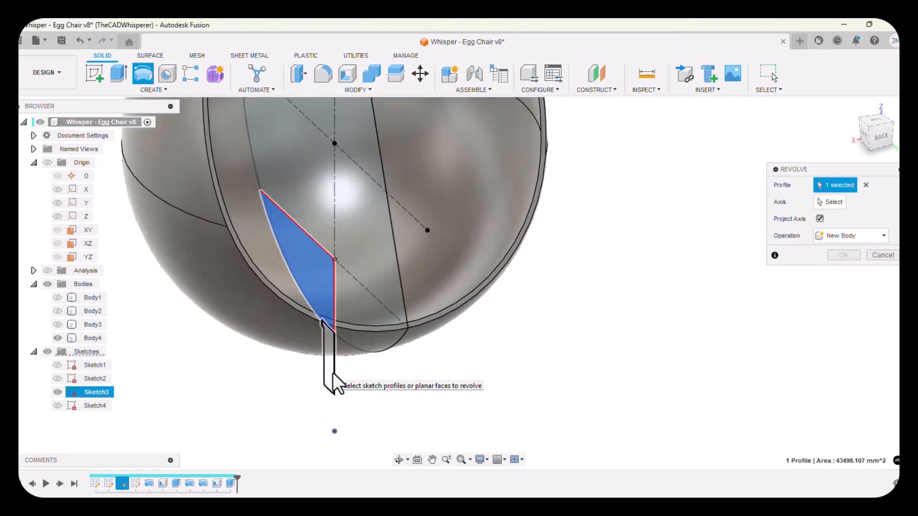
{"action": "left_click", "coordinate": [330, 373]}
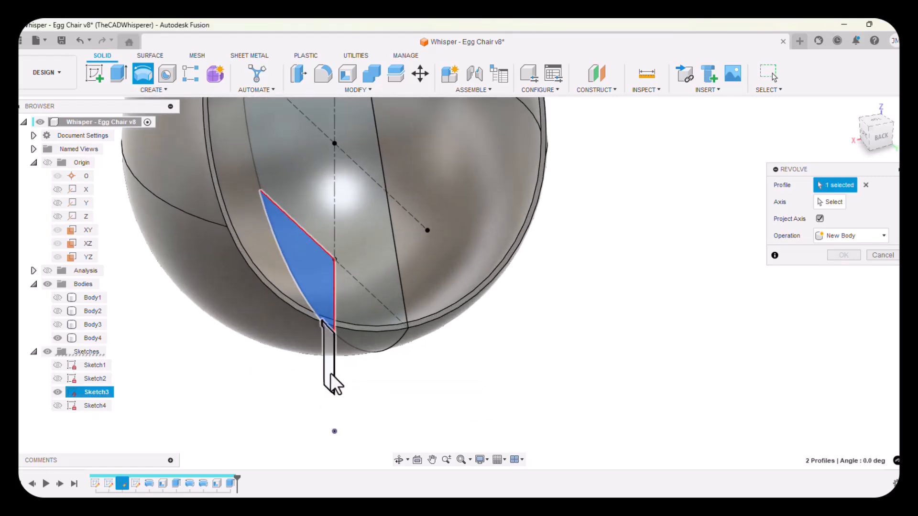
{"action": "left_click", "coordinate": [818, 203]}
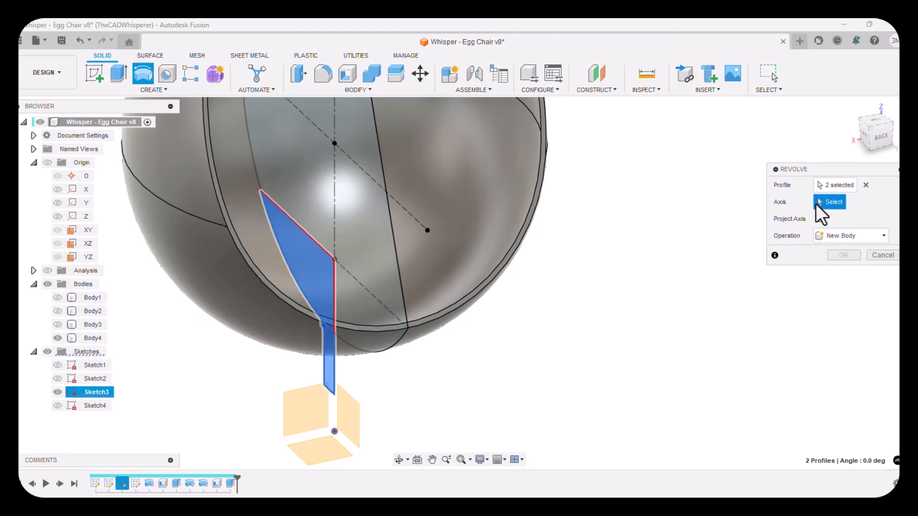
{"action": "left_click", "coordinate": [85, 219]}
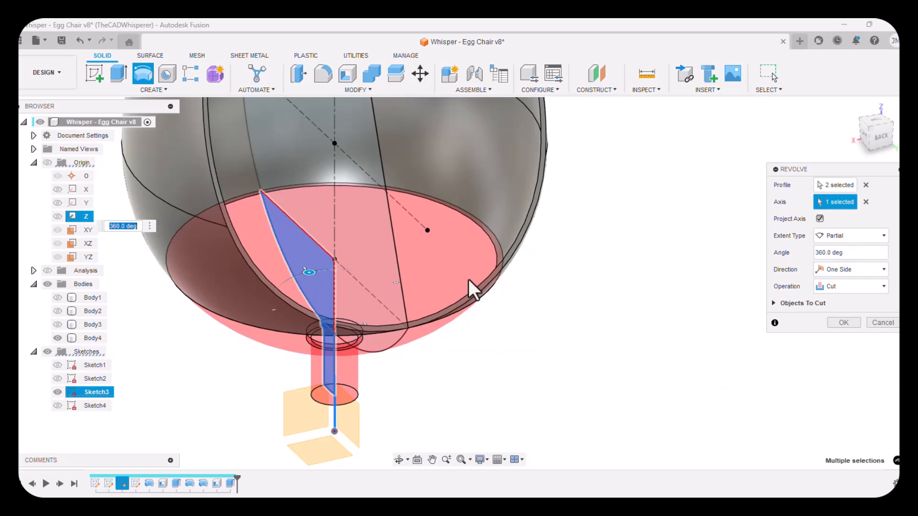
{"action": "left_click", "coordinate": [851, 286]}
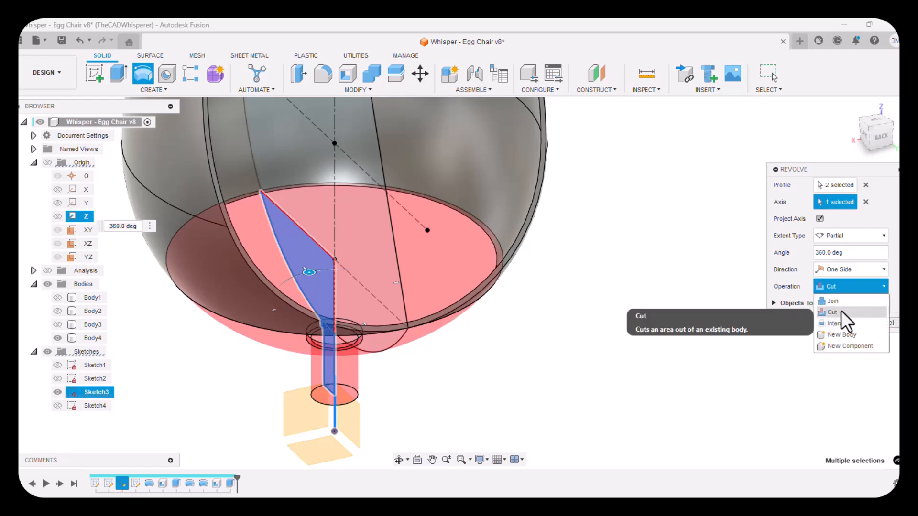
{"action": "left_click", "coordinate": [835, 301]}
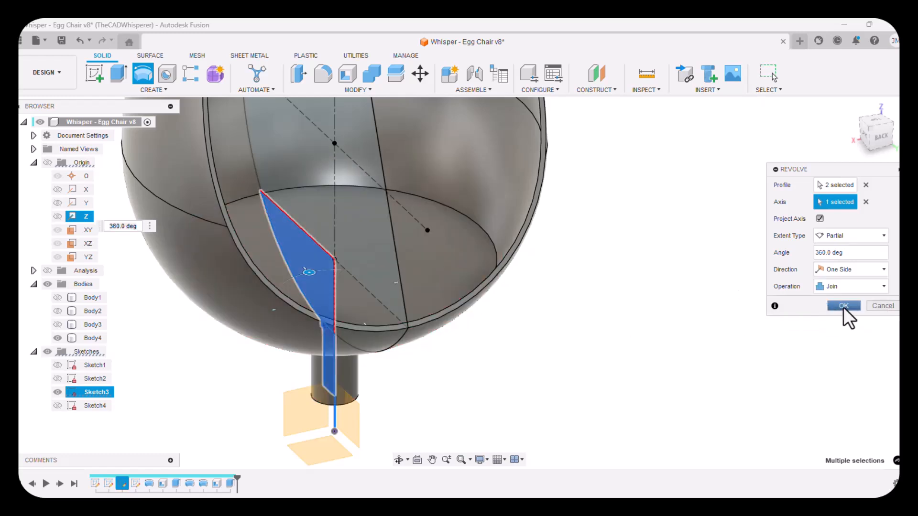
{"action": "left_click", "coordinate": [843, 306]}
{"action": "scroll", "coordinate": [473, 417], "scroll_direction": "down", "scroll_amount": 2}
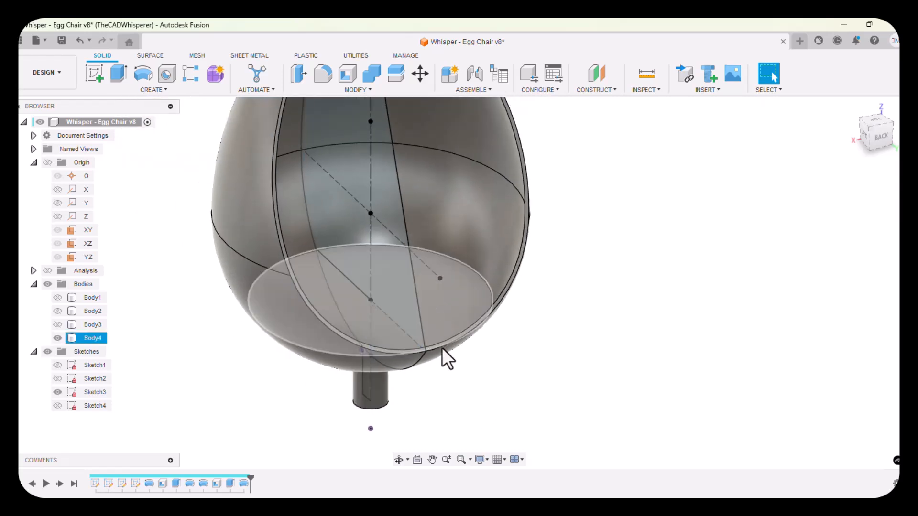
{"action": "scroll", "coordinate": [442, 348], "scroll_direction": "down", "scroll_amount": 3}
{"action": "scroll", "coordinate": [398, 389], "scroll_direction": "up", "scroll_amount": 3}
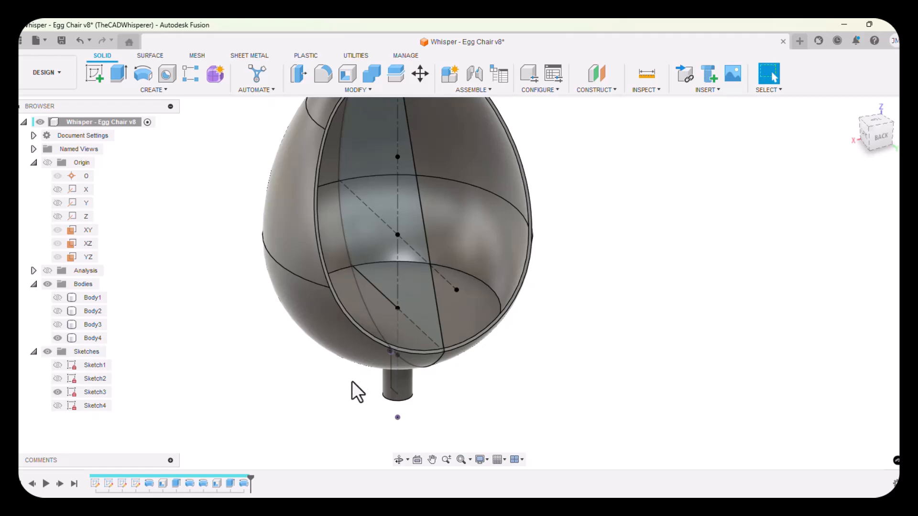
{"action": "scroll", "coordinate": [351, 382], "scroll_direction": "up", "scroll_amount": 1}
{"action": "scroll", "coordinate": [352, 381], "scroll_direction": "down", "scroll_amount": 5}
{"action": "scroll", "coordinate": [308, 326], "scroll_direction": "up", "scroll_amount": 3}
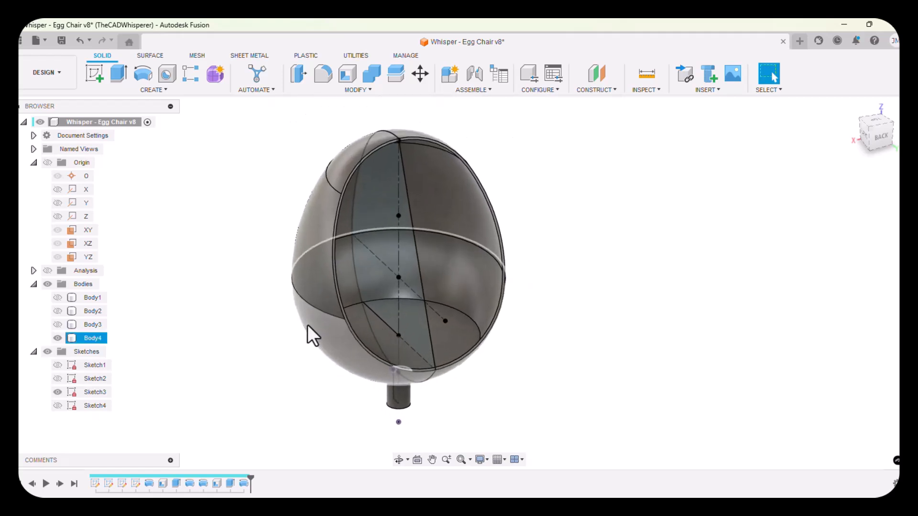
{"action": "scroll", "coordinate": [319, 364], "scroll_direction": "up", "scroll_amount": 1}
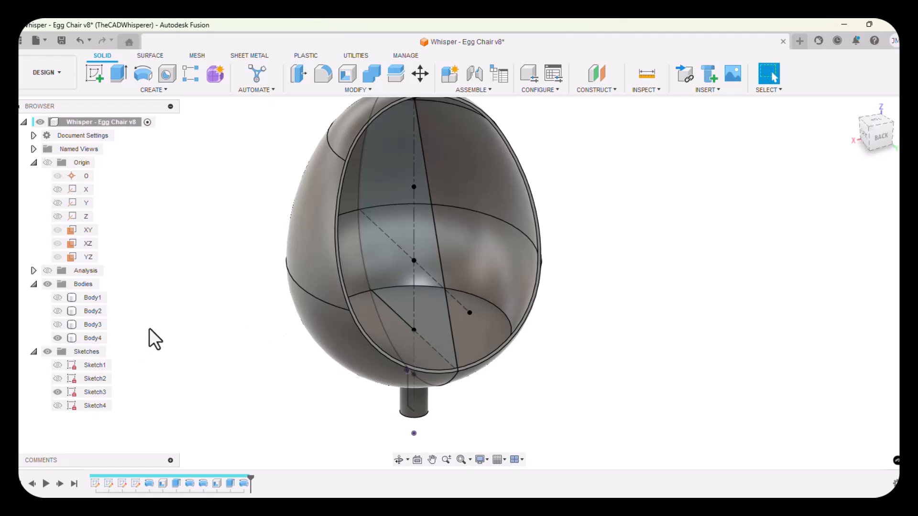
Save the design with the version description User Saved.
{"action": "left_click", "coordinate": [61, 39]}
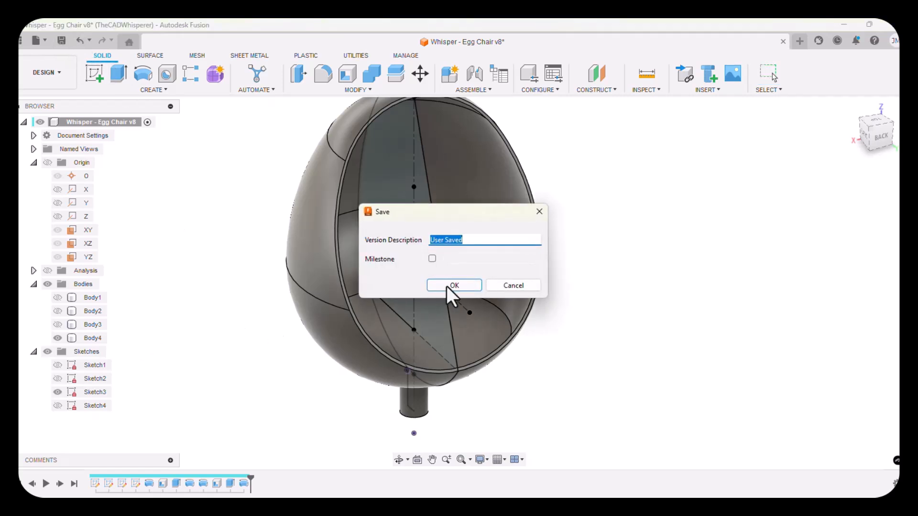
{"action": "left_click", "coordinate": [447, 286]}
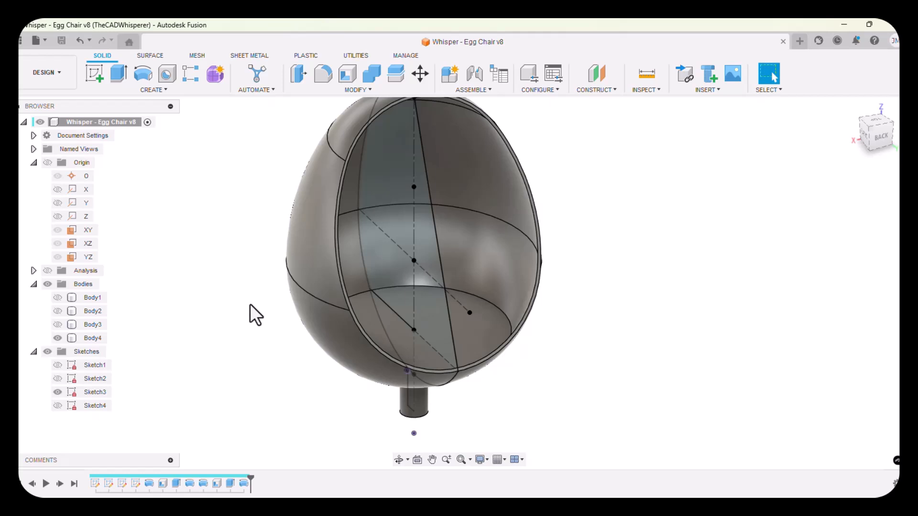
Hide Sketch3 and show Sketch4 with the slanted seat cushion profile inside the egg.
{"action": "scroll", "coordinate": [254, 315], "scroll_direction": "down", "scroll_amount": 1}
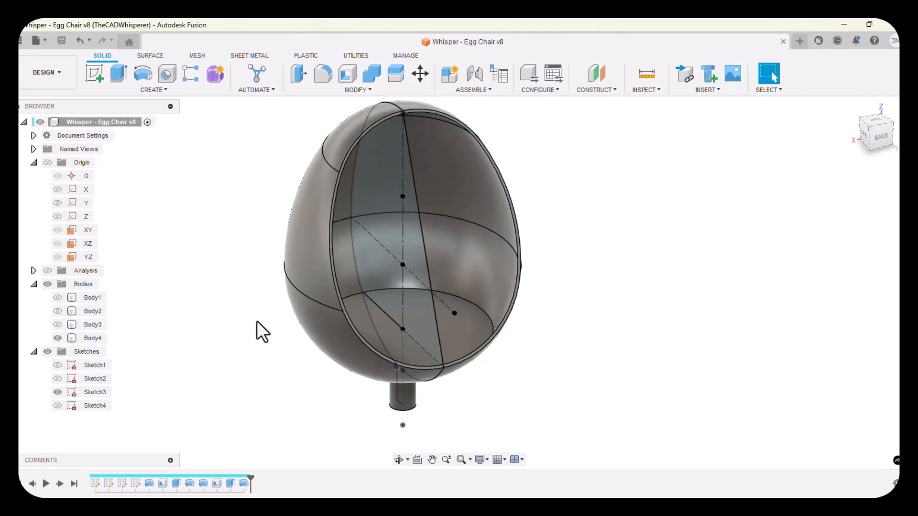
{"action": "left_click", "coordinate": [58, 393]}
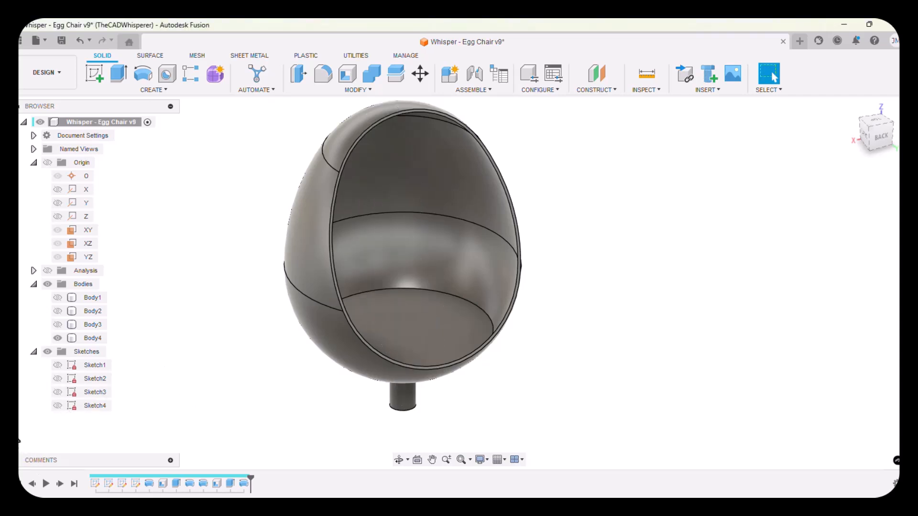
{"action": "left_click", "coordinate": [57, 406]}
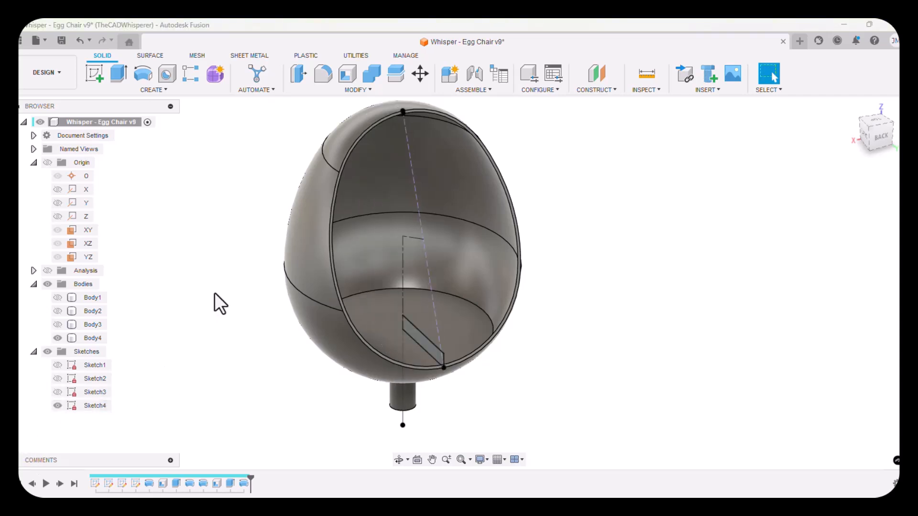
Revolve the Sketch4 cushion profile 360 degrees about the Z axis as a new body.
{"action": "left_click", "coordinate": [140, 76]}
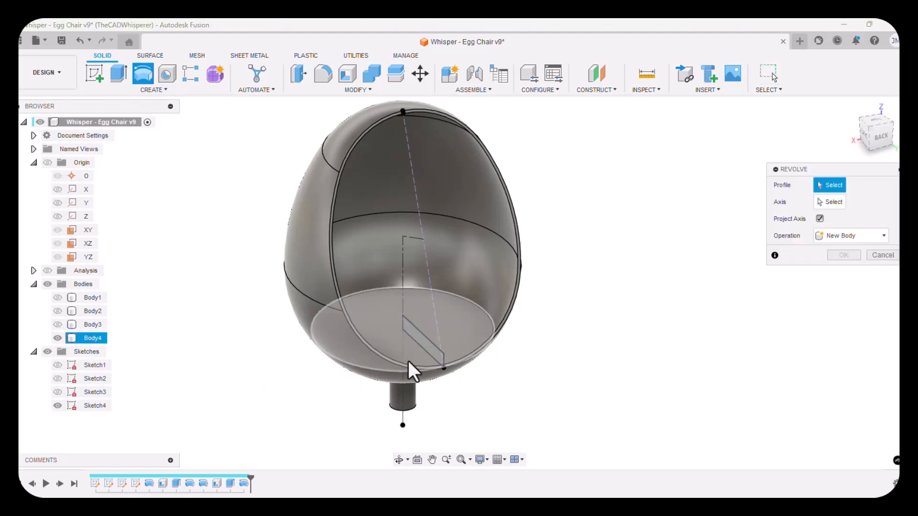
{"action": "scroll", "coordinate": [424, 348], "scroll_direction": "up", "scroll_amount": 3}
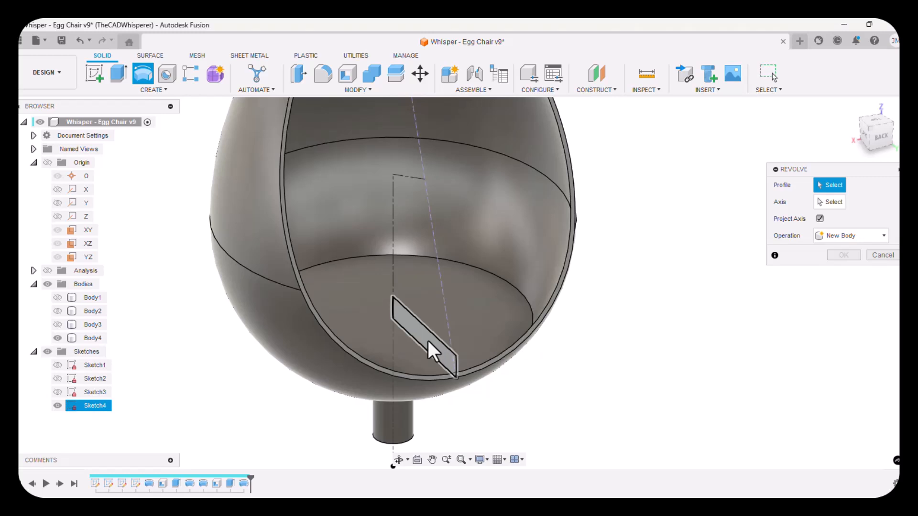
{"action": "left_click", "coordinate": [428, 340]}
{"action": "left_click", "coordinate": [827, 200]}
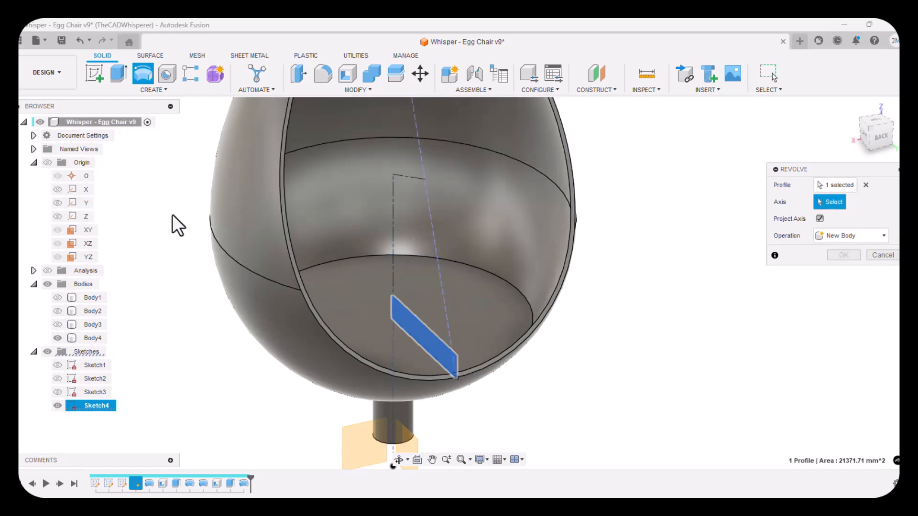
{"action": "left_click", "coordinate": [85, 215]}
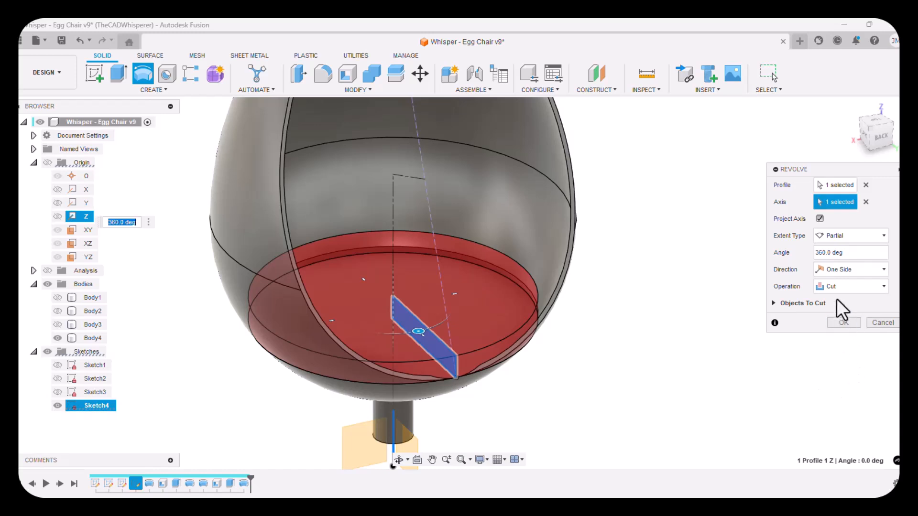
{"action": "left_click", "coordinate": [839, 285]}
{"action": "left_click", "coordinate": [841, 336]}
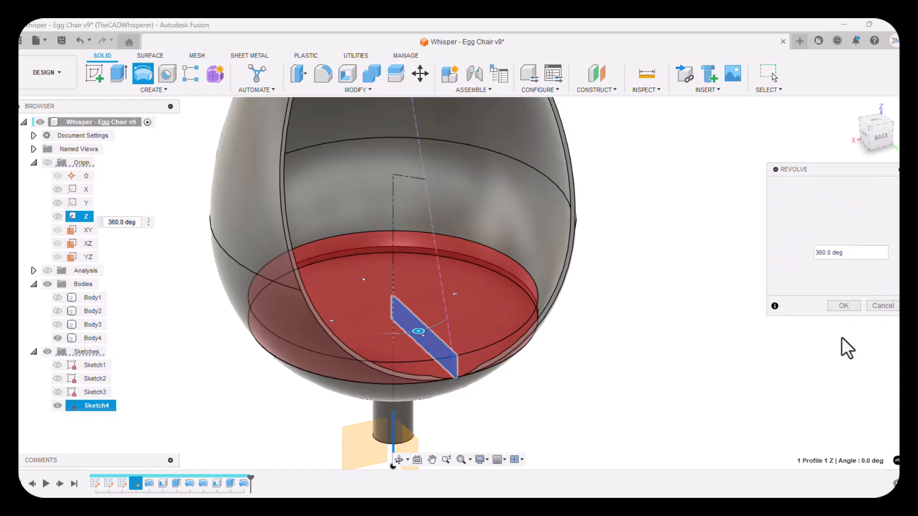
{"action": "left_click", "coordinate": [843, 306]}
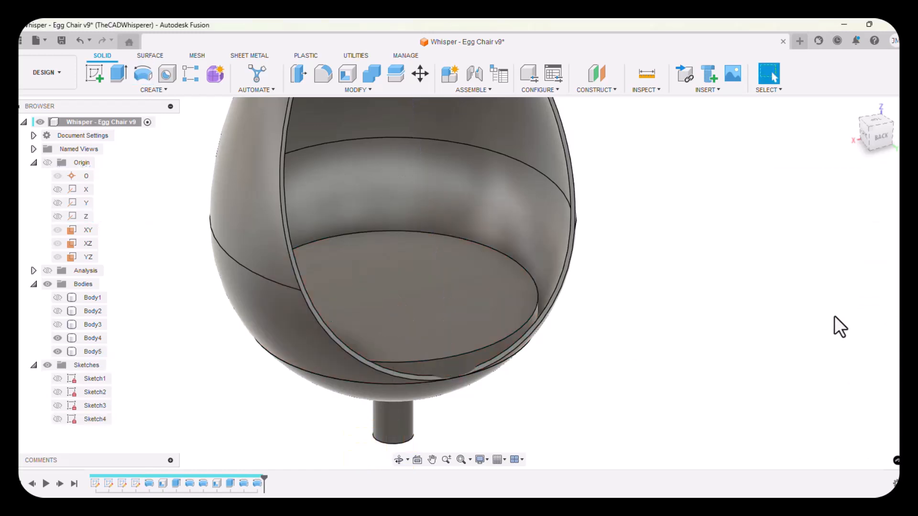
Apply a full round fillet to the side face of the seat cushion Body5, hiding the egg Body4 only during the edit.
{"action": "scroll", "coordinate": [460, 383], "scroll_direction": "up", "scroll_amount": 5}
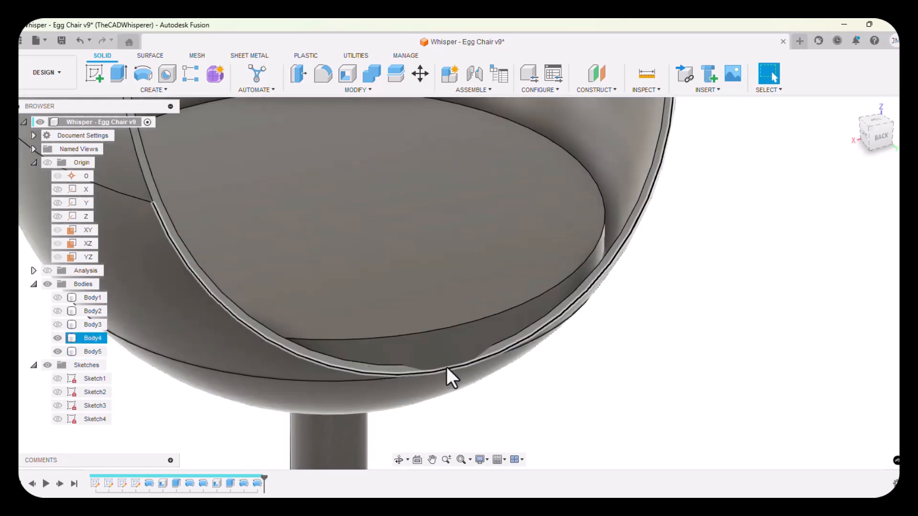
{"action": "scroll", "coordinate": [507, 375], "scroll_direction": "down", "scroll_amount": 5}
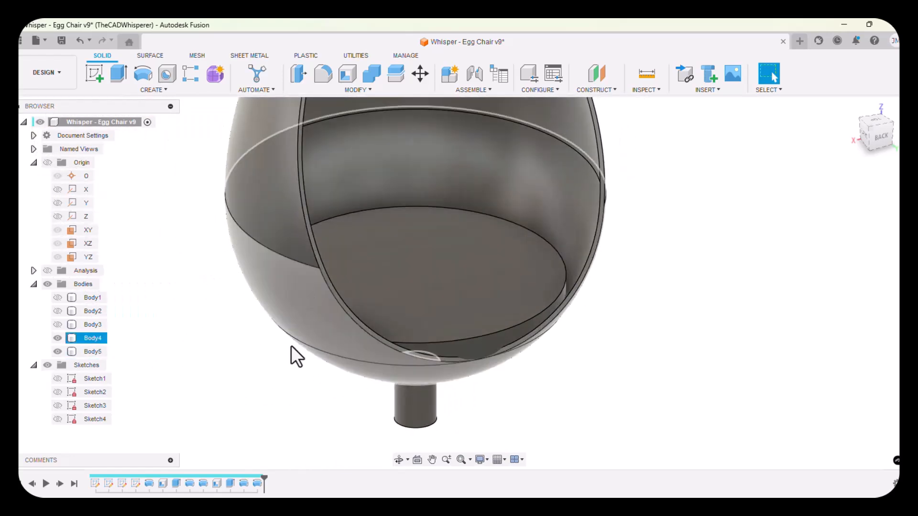
{"action": "scroll", "coordinate": [287, 377], "scroll_direction": "down", "scroll_amount": 2}
{"action": "scroll", "coordinate": [170, 322], "scroll_direction": "up", "scroll_amount": 2}
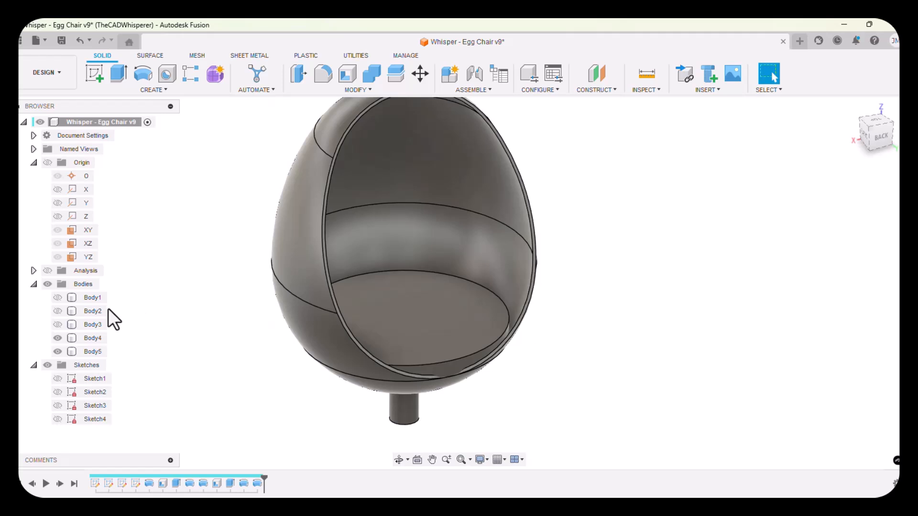
{"action": "left_click", "coordinate": [53, 338]}
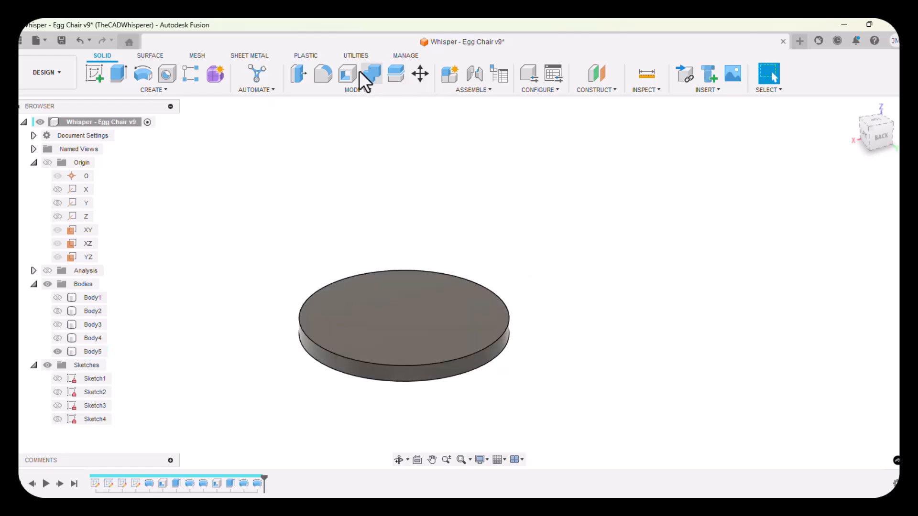
{"action": "left_click", "coordinate": [322, 74]}
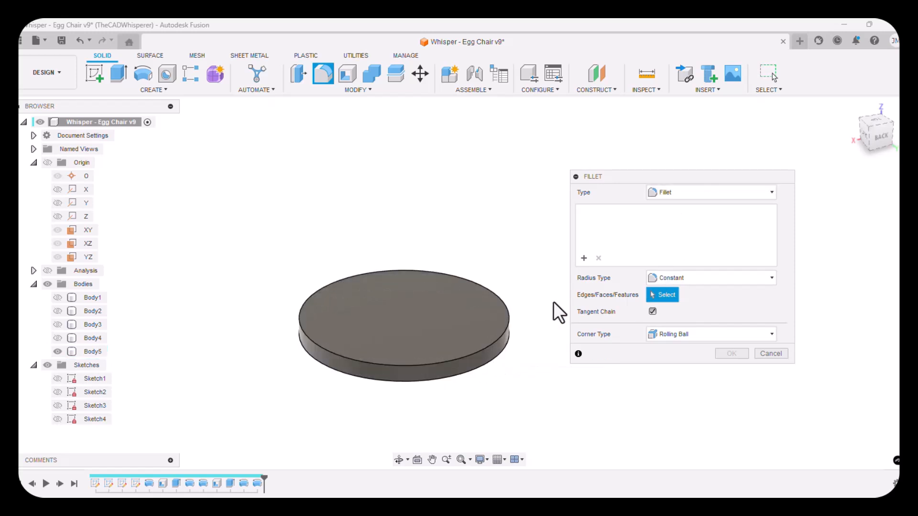
{"action": "left_click", "coordinate": [692, 194]}
{"action": "left_click", "coordinate": [682, 234]}
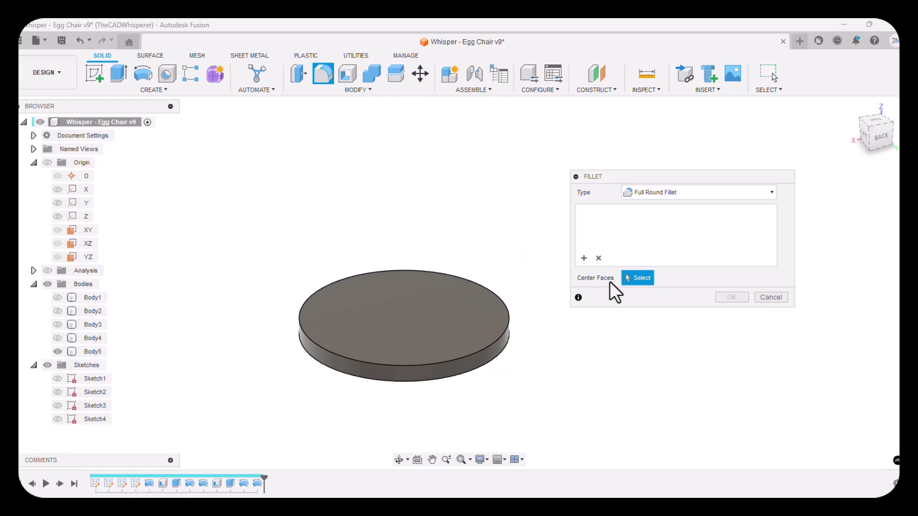
{"action": "left_click", "coordinate": [493, 353]}
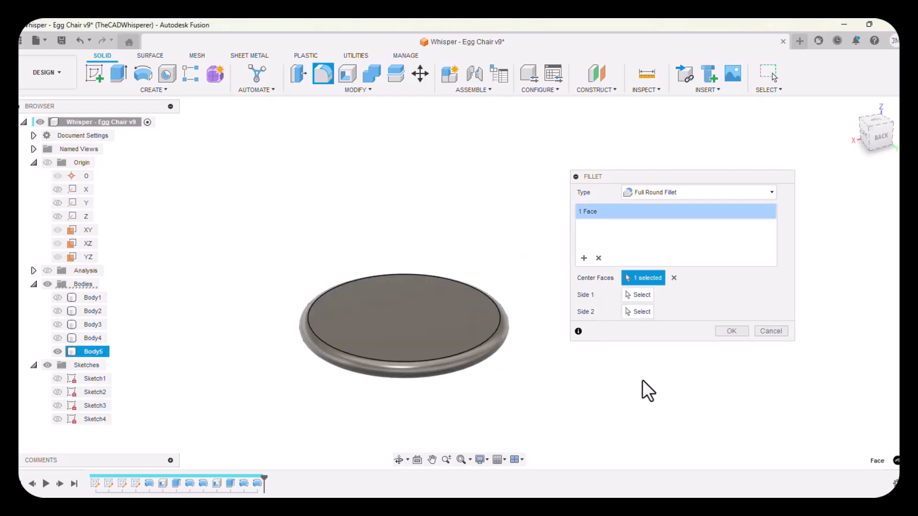
{"action": "left_click", "coordinate": [732, 332]}
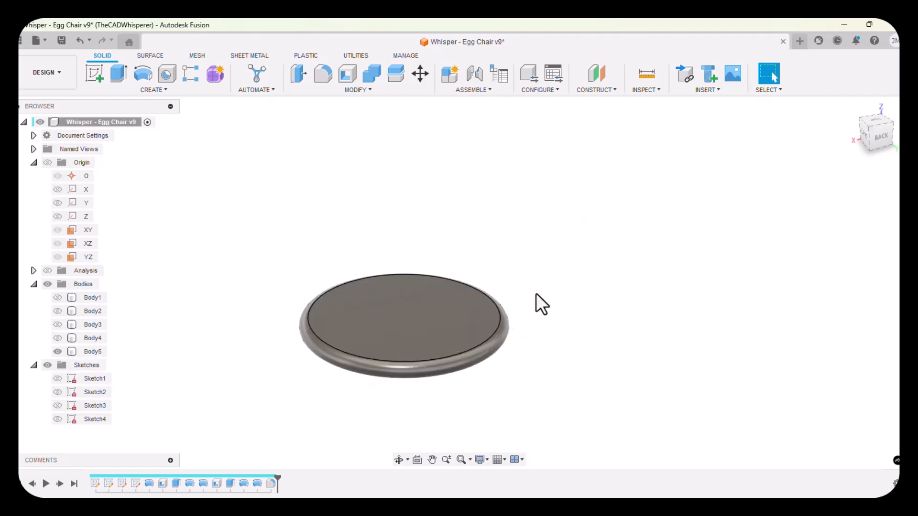
{"action": "left_click", "coordinate": [516, 296]}
{"action": "scroll", "coordinate": [431, 413], "scroll_direction": "up", "scroll_amount": 1}
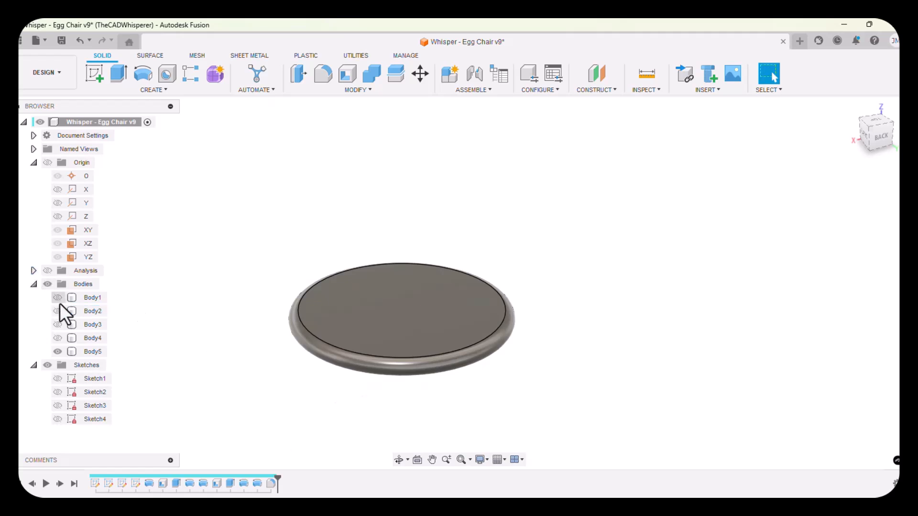
{"action": "left_click", "coordinate": [58, 341]}
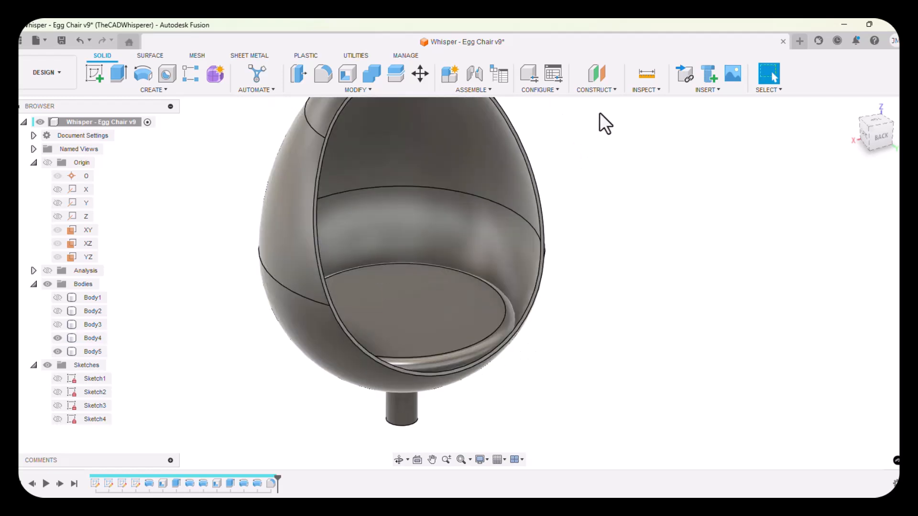
{"action": "left_click", "coordinate": [647, 80]}
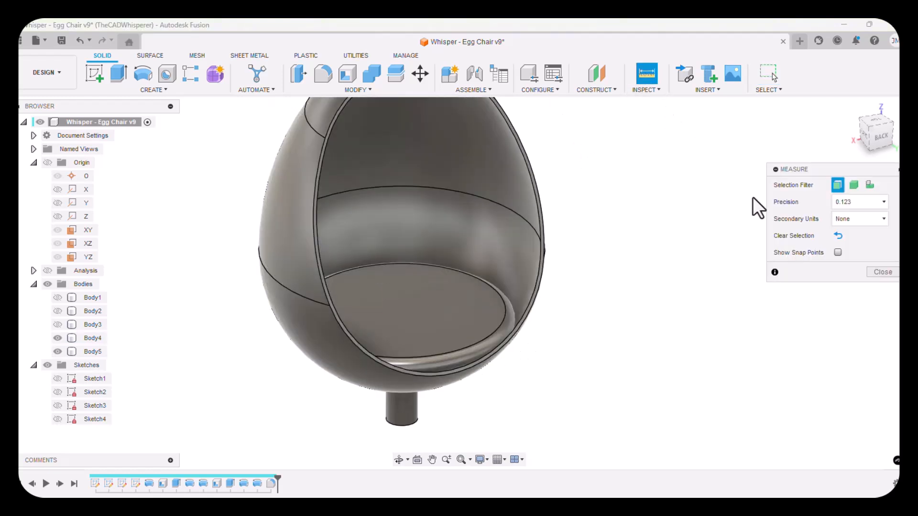
{"action": "left_click_drag", "start_coordinate": [771, 169], "coordinate": [664, 167]}
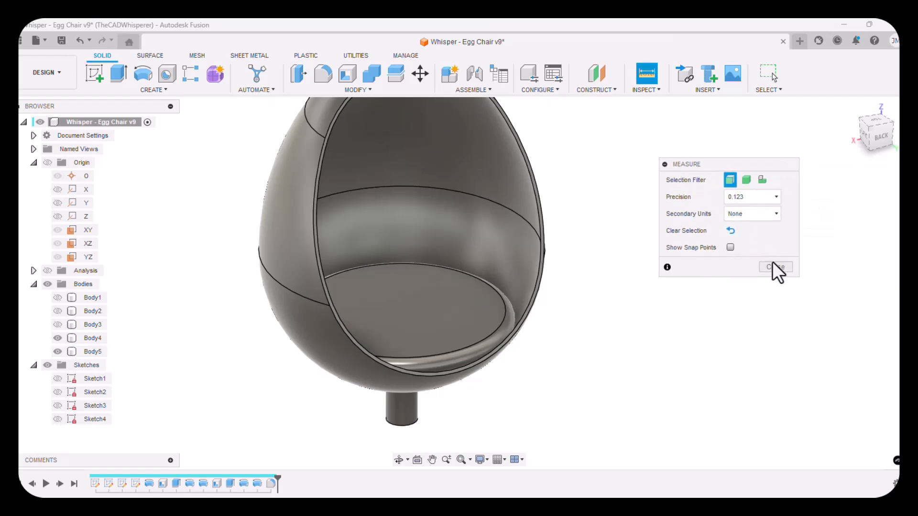
{"action": "left_click", "coordinate": [775, 268]}
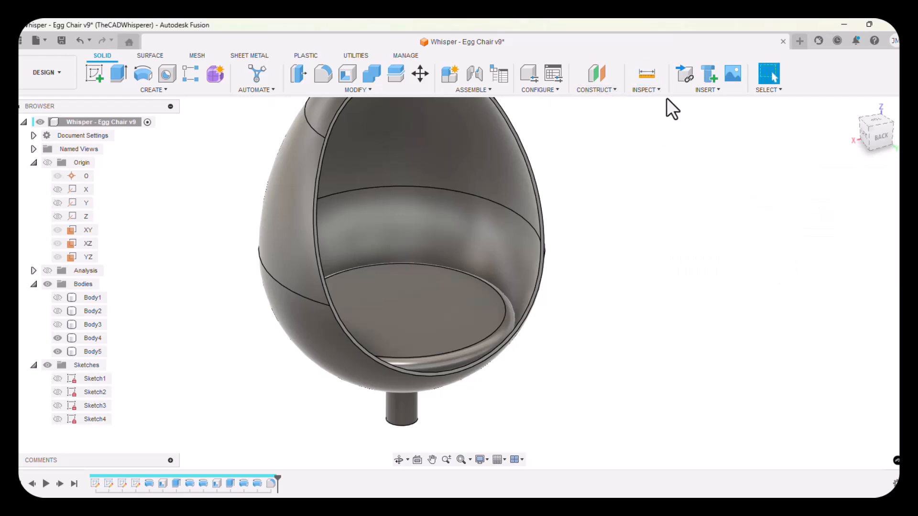
Run an interference check between the egg Body4 and the cushion Body5, without including coincident faces.
{"action": "left_click", "coordinate": [655, 91]}
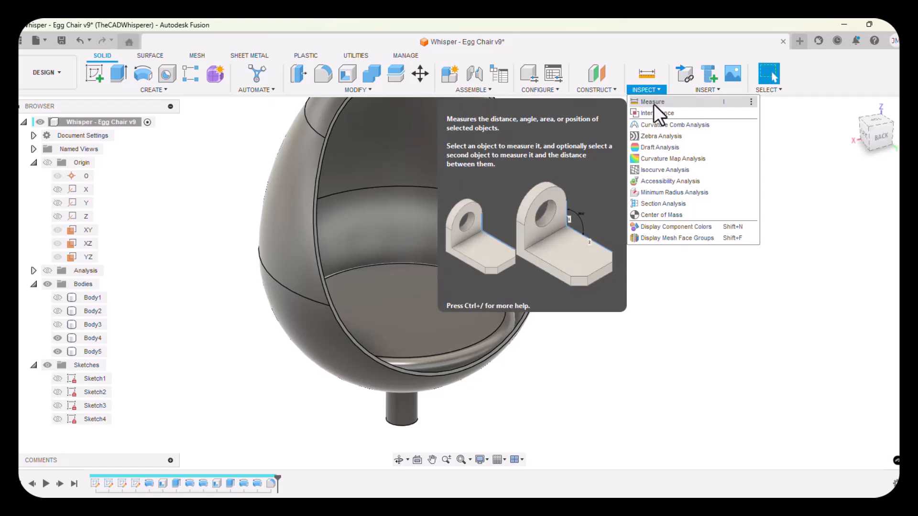
{"action": "left_click", "coordinate": [653, 116]}
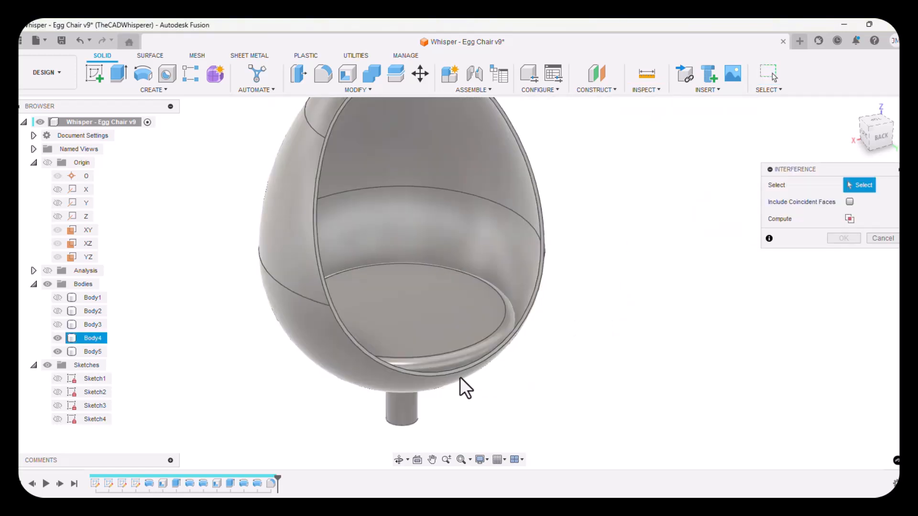
{"action": "left_click", "coordinate": [460, 377]}
{"action": "left_click", "coordinate": [460, 344]}
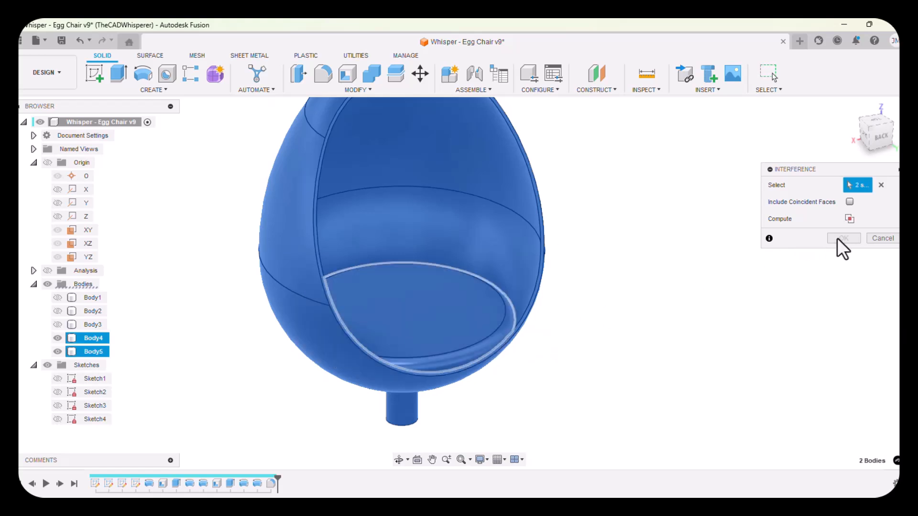
{"action": "left_click", "coordinate": [849, 218]}
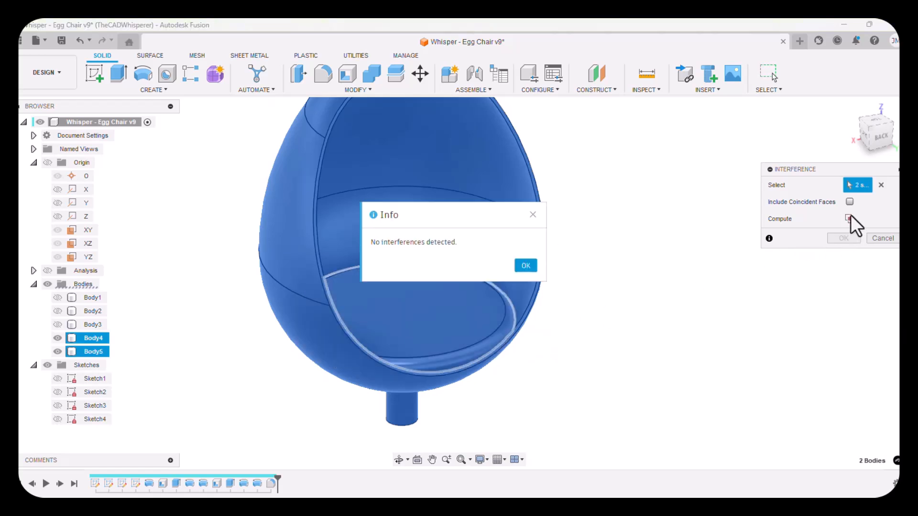
{"action": "left_click", "coordinate": [526, 266]}
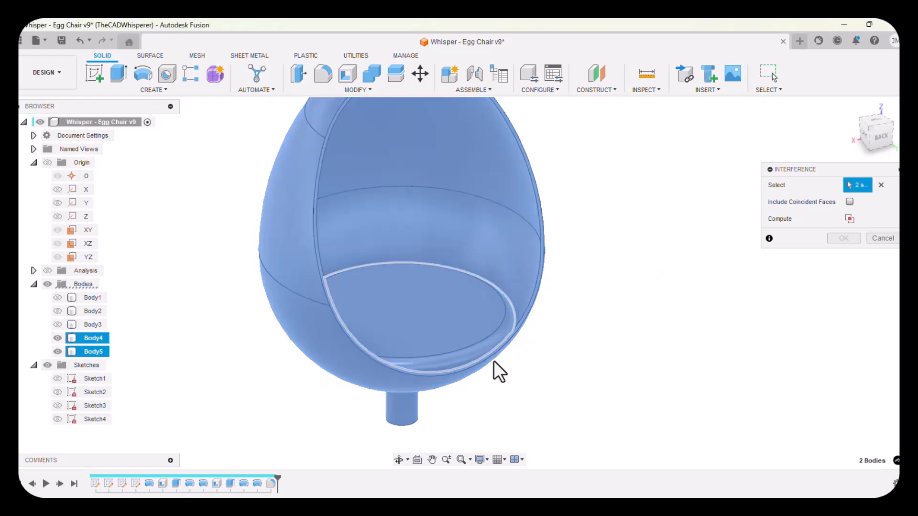
{"action": "left_click", "coordinate": [883, 238]}
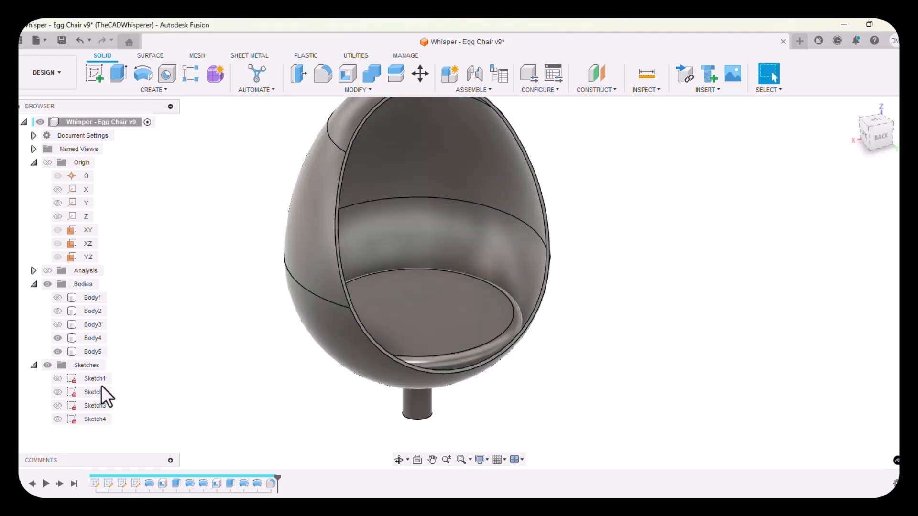
Show Body1, Body2 and Body3 again and inspect the complete chair with its base.
{"action": "left_click", "coordinate": [57, 310]}
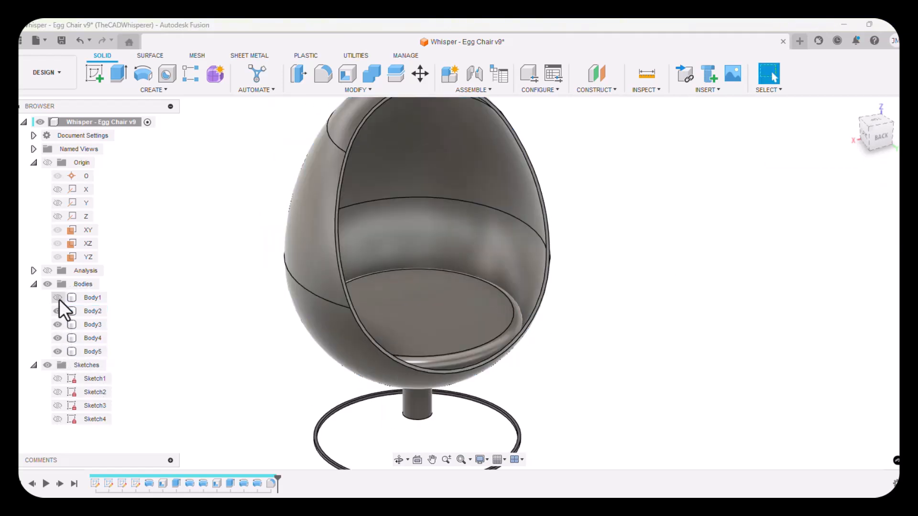
{"action": "left_click", "coordinate": [58, 298]}
{"action": "scroll", "coordinate": [273, 245], "scroll_direction": "down", "scroll_amount": 3}
{"action": "scroll", "coordinate": [269, 362], "scroll_direction": "up", "scroll_amount": 3}
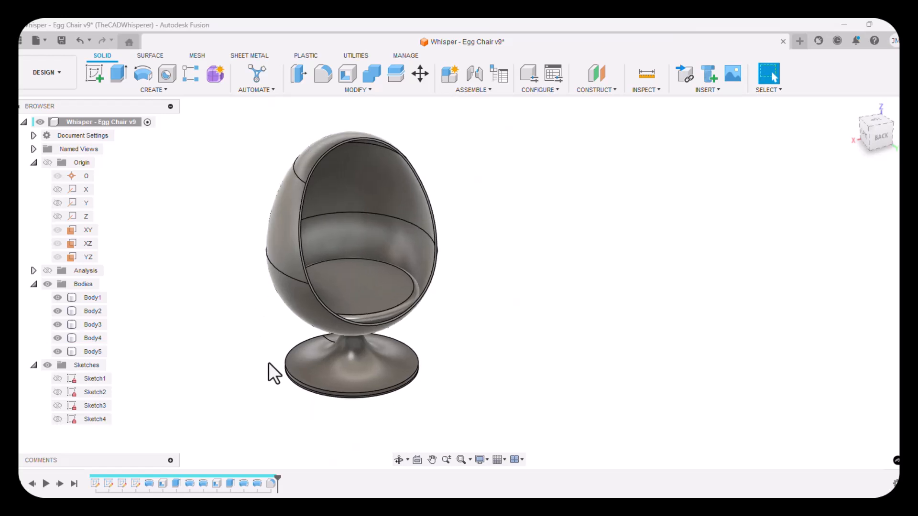
{"action": "scroll", "coordinate": [315, 403], "scroll_direction": "up", "scroll_amount": 5}
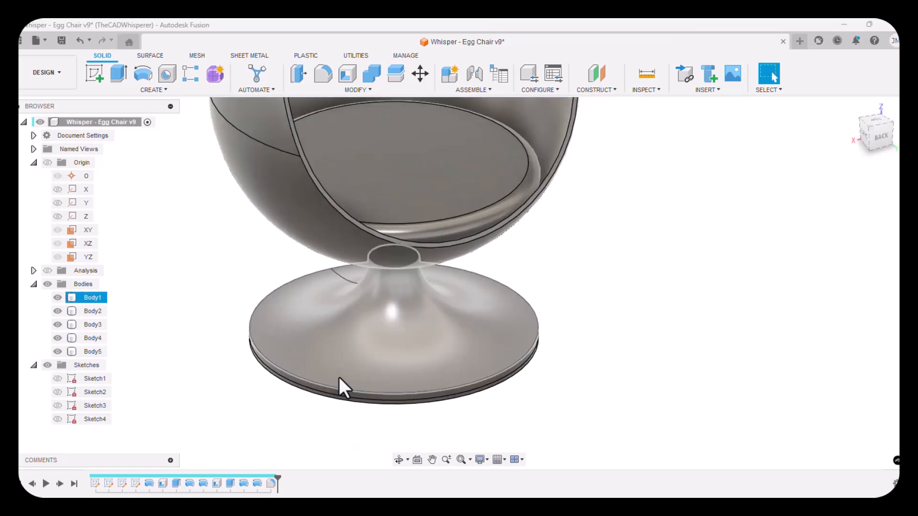
{"action": "scroll", "coordinate": [393, 380], "scroll_direction": "down", "scroll_amount": 6}
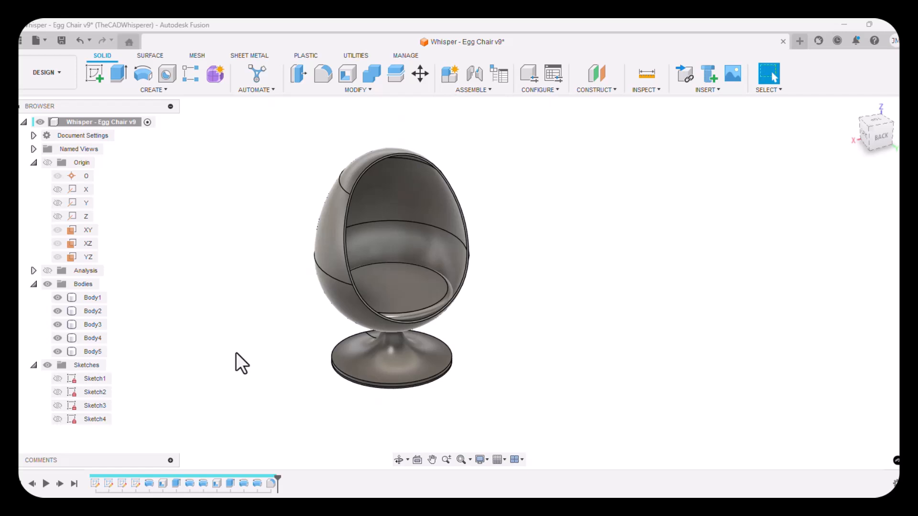
{"action": "scroll", "coordinate": [230, 300], "scroll_direction": "up", "scroll_amount": 3}
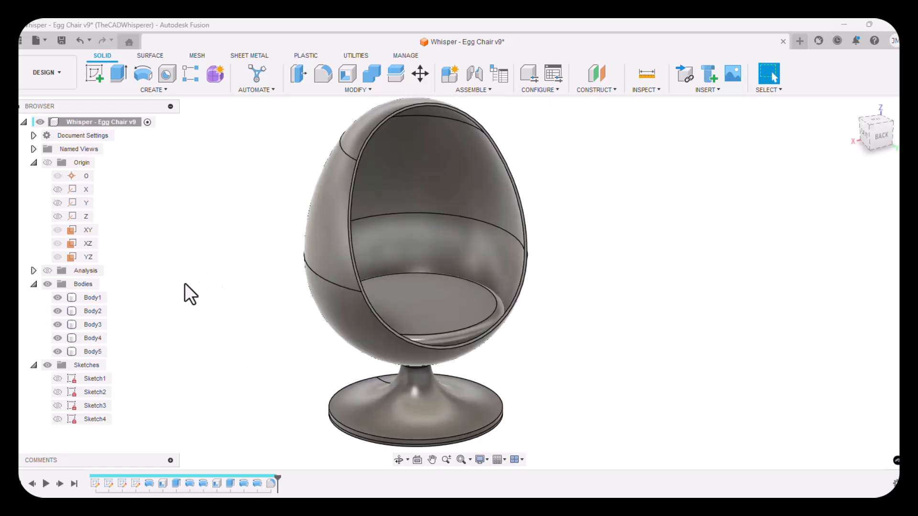
Hide Body2, Body3, Body4 and Body5 to isolate the base Body1.
{"action": "left_click", "coordinate": [58, 352]}
{"action": "left_click", "coordinate": [56, 338]}
{"action": "left_click", "coordinate": [56, 325]}
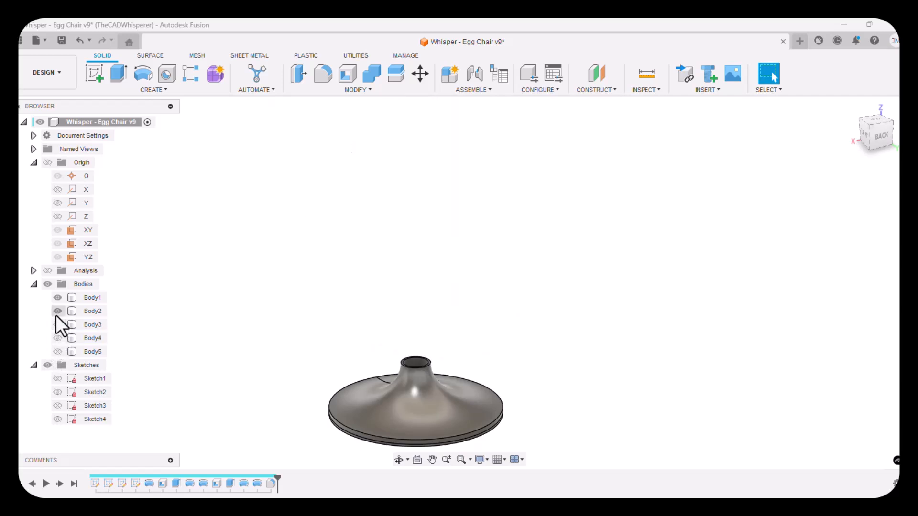
{"action": "left_click", "coordinate": [57, 311]}
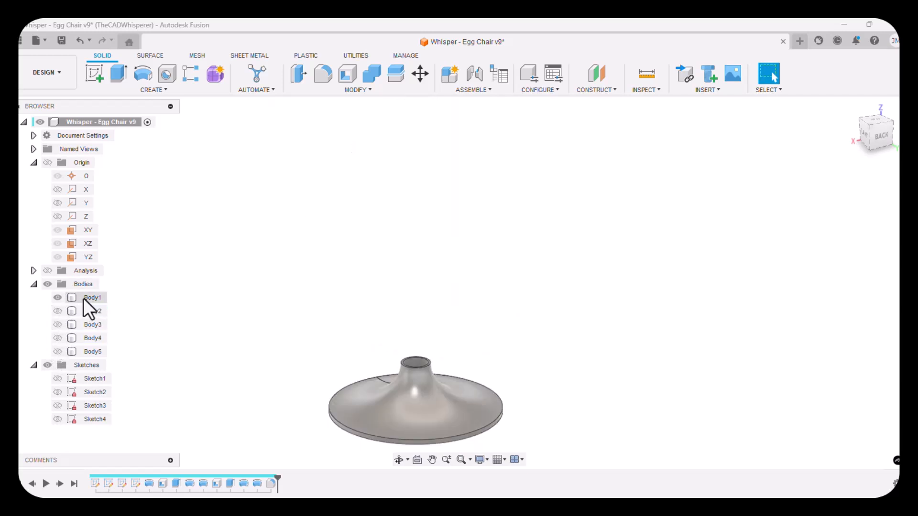
Rename the base Body1 as Pedistal.
{"action": "double_click", "coordinate": [87, 297]}
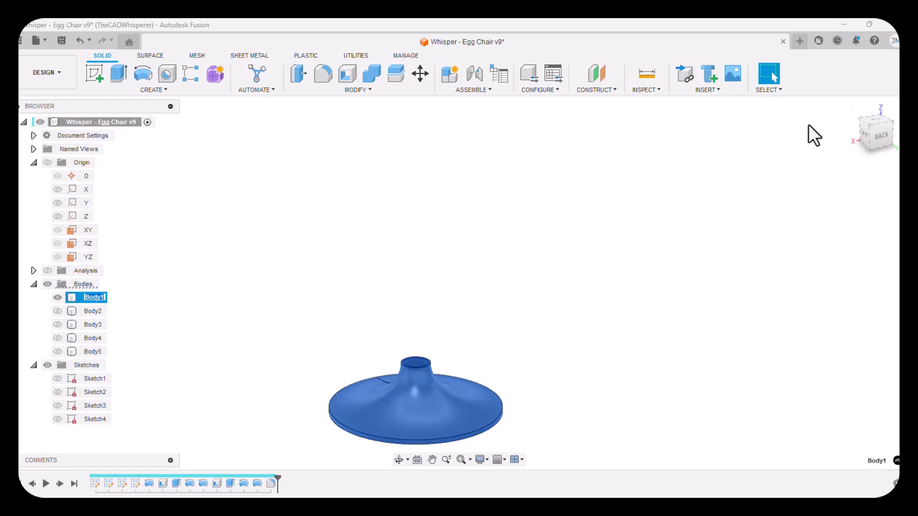
{"action": "type", "text": "Pedestal"}
{"action": "key", "text": "Return"}
Show only the large ring Body2 in place of the Pedistal body and rename it Base Ring.
{"action": "left_click", "coordinate": [58, 296]}
{"action": "left_click", "coordinate": [58, 311]}
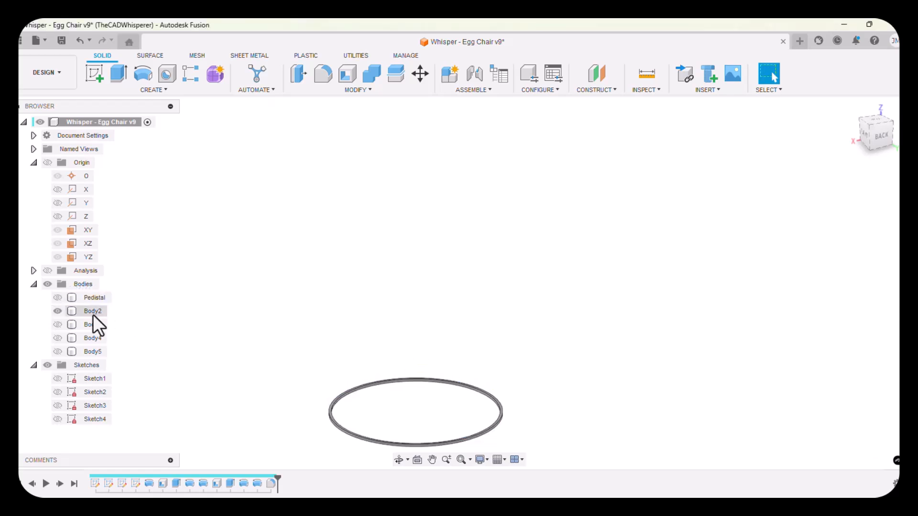
{"action": "double_click", "coordinate": [92, 311]}
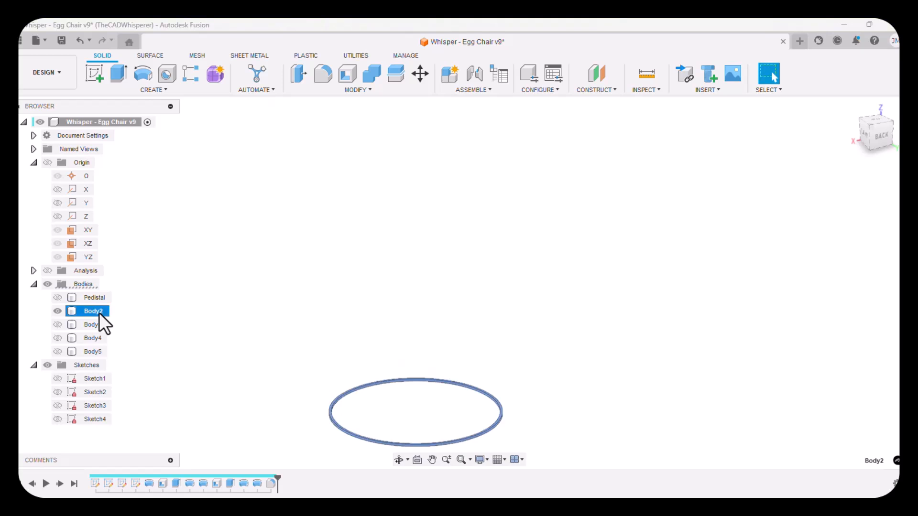
{"action": "type", "text": "B"}
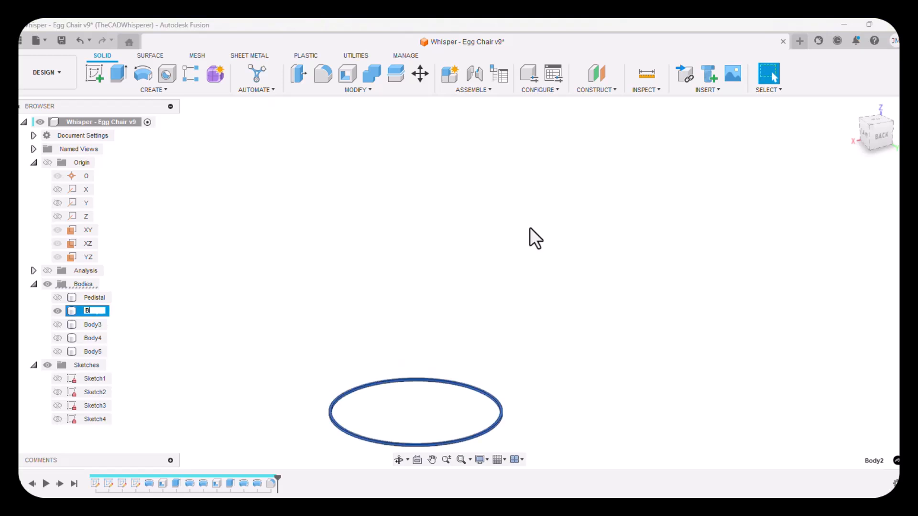
{"action": "type", "text": "ase Ring"}
{"action": "key", "text": "Return"}
Show only the small ring Body3 in place of the Base Ring and rename it Swivel Ring.
{"action": "left_click", "coordinate": [58, 325]}
{"action": "left_click", "coordinate": [57, 312]}
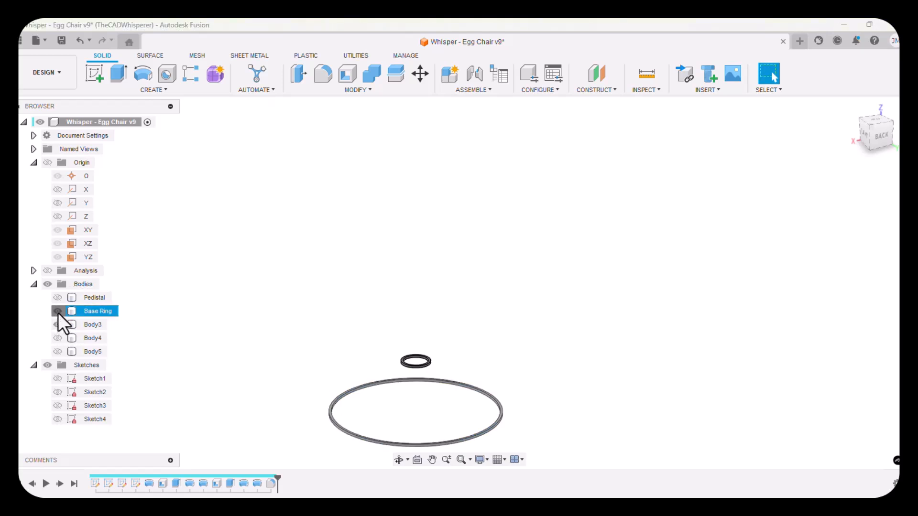
{"action": "double_click", "coordinate": [100, 326]}
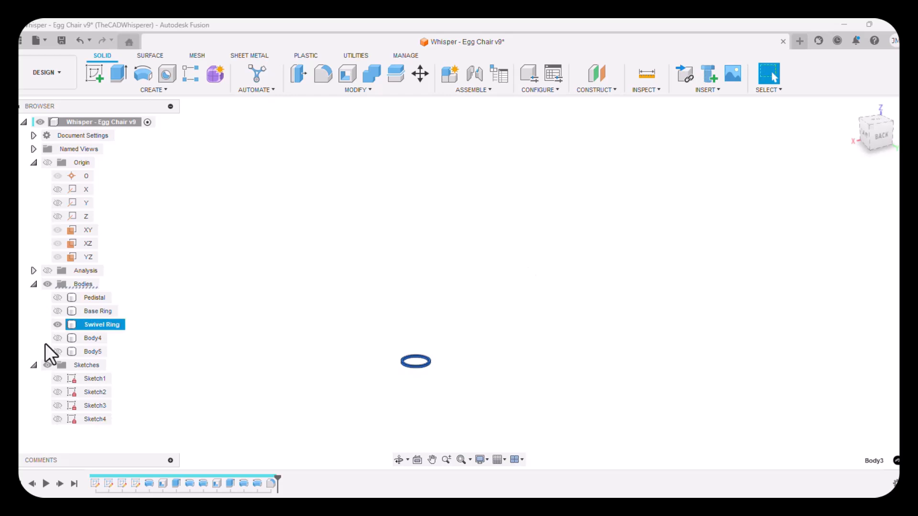
Show only the egg Body4 in place of the Swivel Ring and rename it Egg Seat.
{"action": "left_click", "coordinate": [56, 339]}
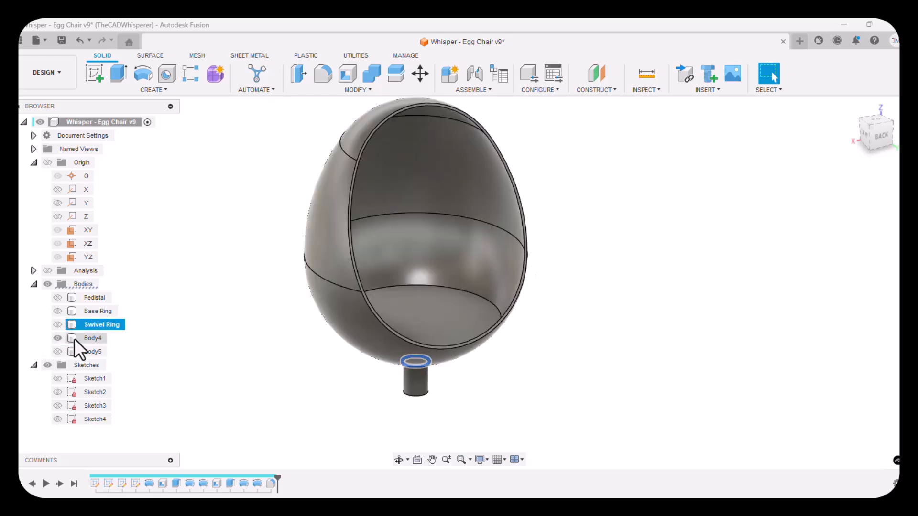
{"action": "double_click", "coordinate": [94, 339]}
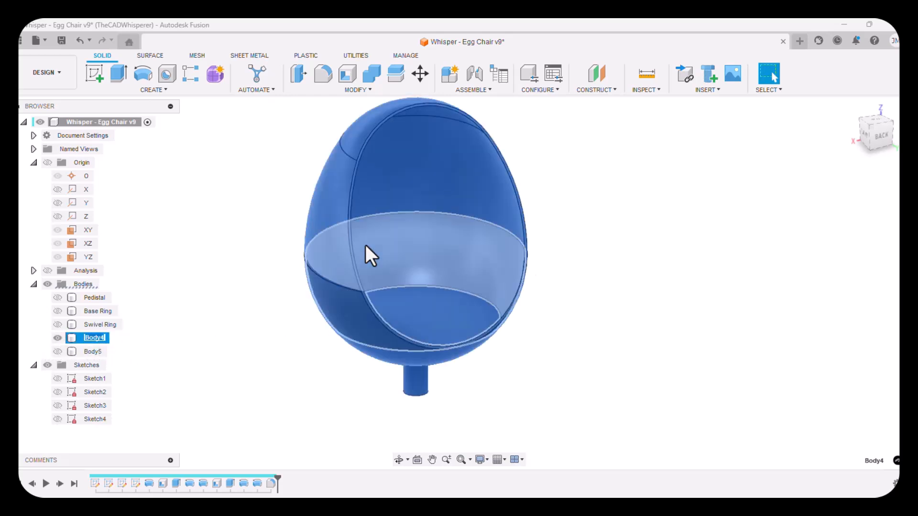
{"action": "type", "text": "Egg Seat"}
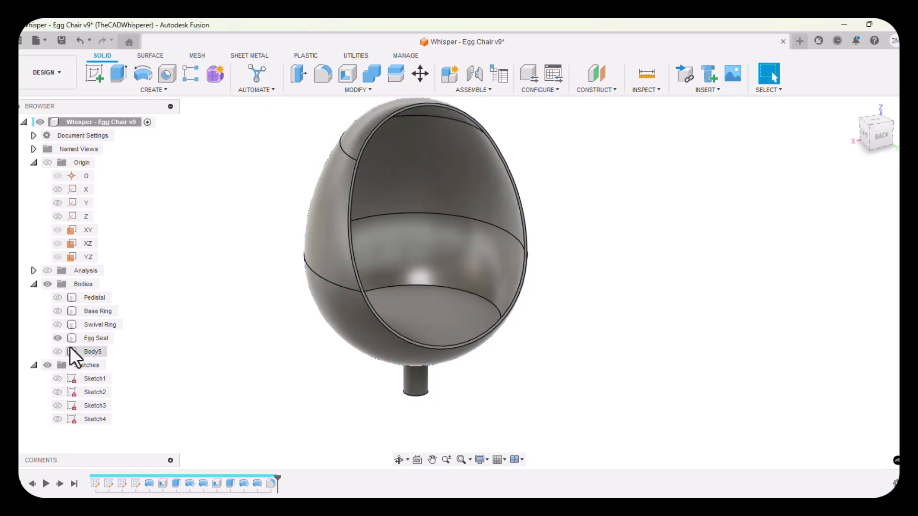
Show only the seat cushion Body5 in place of the Egg Seat and rename it Cushion.
{"action": "left_click", "coordinate": [58, 352]}
{"action": "left_click", "coordinate": [57, 338]}
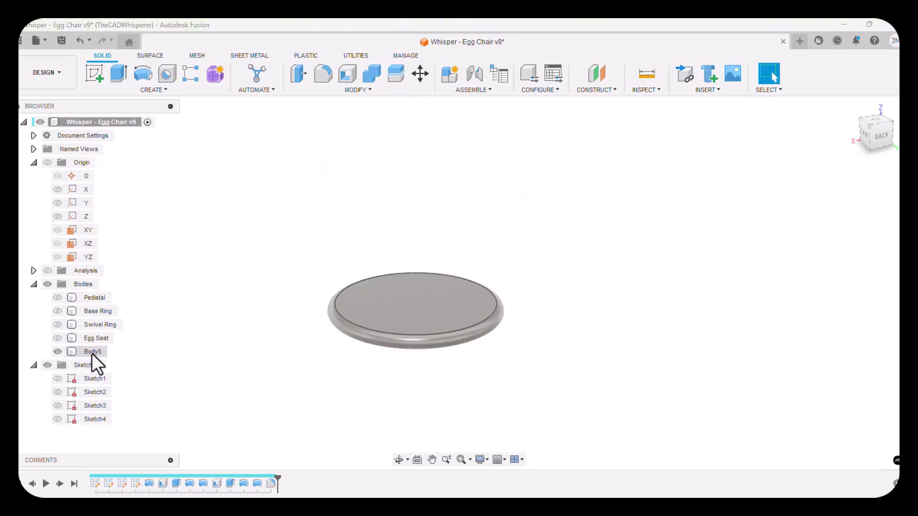
{"action": "double_click", "coordinate": [92, 353]}
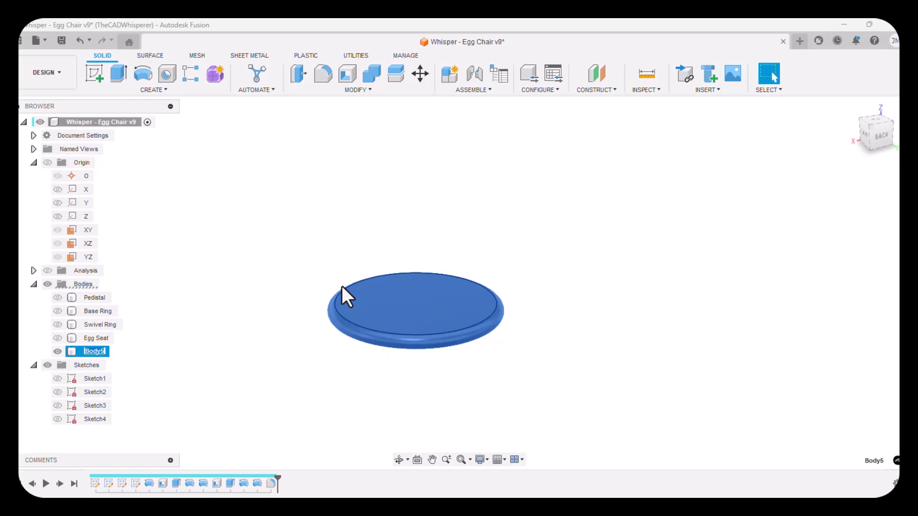
{"action": "type", "text": "Cushion"}
{"action": "left_click", "coordinate": [244, 296]}
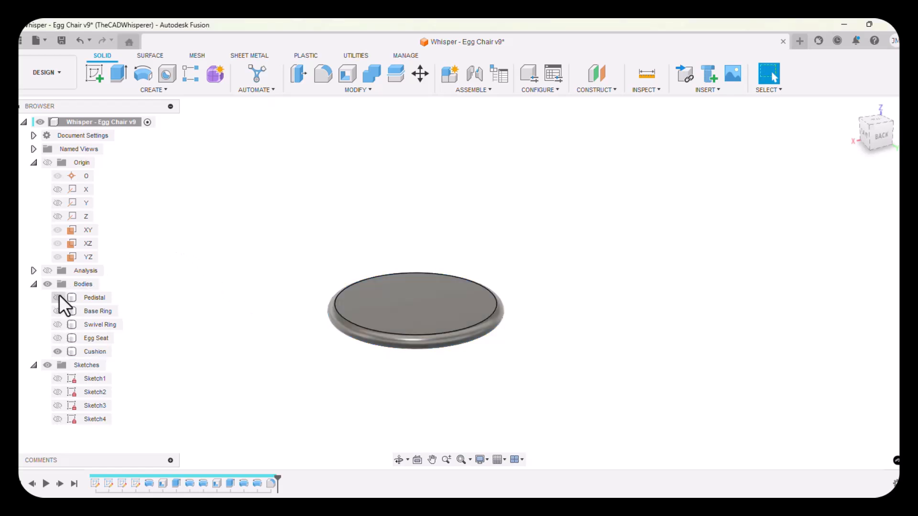
Show the Pedistal, Base Ring, Swivel Ring and Egg Seat bodies again alongside the Cushion.
{"action": "left_click", "coordinate": [58, 297]}
{"action": "left_click", "coordinate": [58, 311]}
{"action": "left_click", "coordinate": [58, 325]}
{"action": "left_click", "coordinate": [58, 338]}
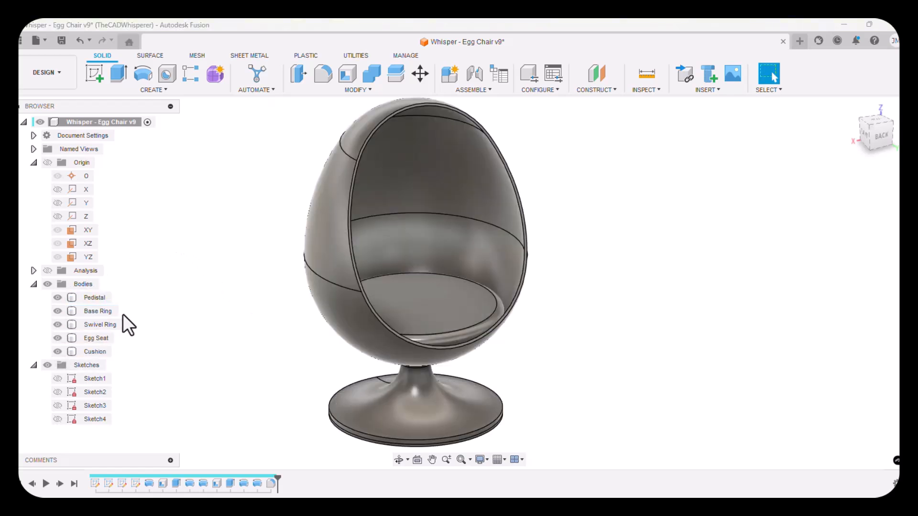
{"action": "scroll", "coordinate": [239, 188], "scroll_direction": "down", "scroll_amount": 4}
{"action": "scroll", "coordinate": [177, 296], "scroll_direction": "up", "scroll_amount": 3}
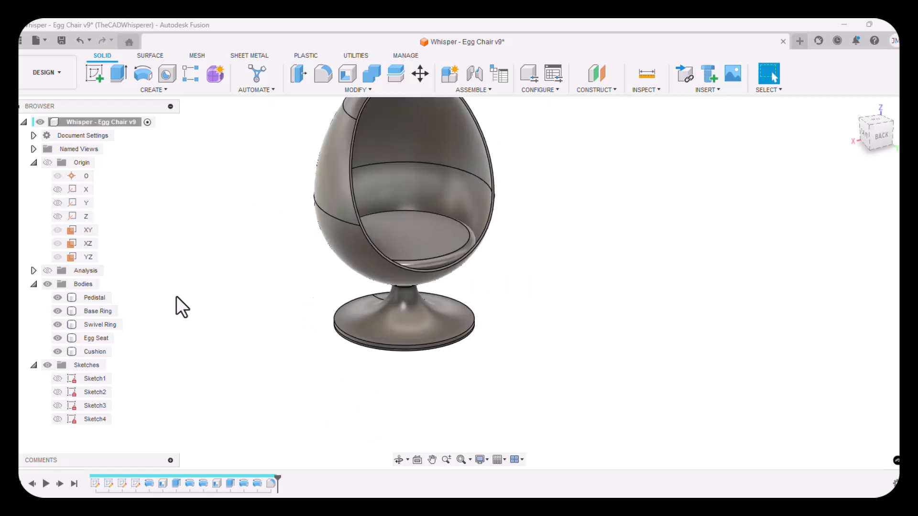
Create separate components from the Base Ring, Pedistal and Swivel Ring bodies, collapsing the sketches folder along the way.
{"action": "right_click", "coordinate": [88, 312]}
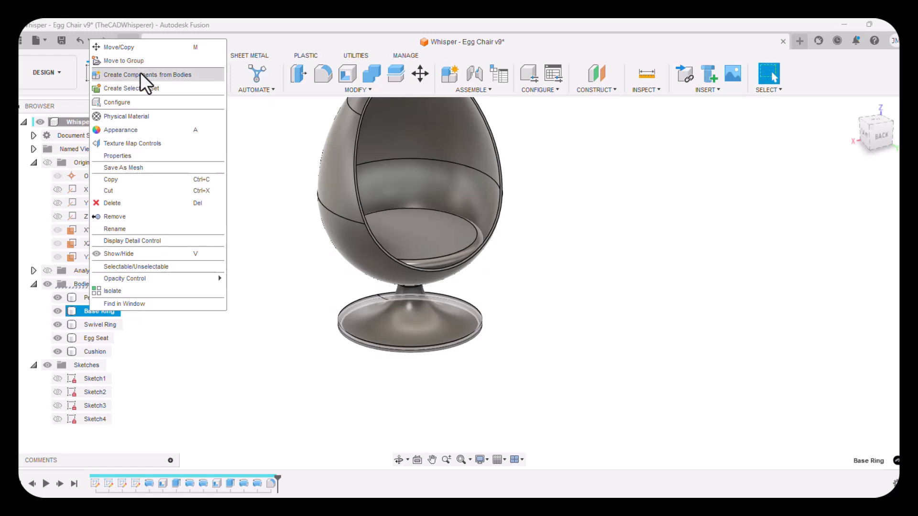
{"action": "left_click", "coordinate": [139, 74]}
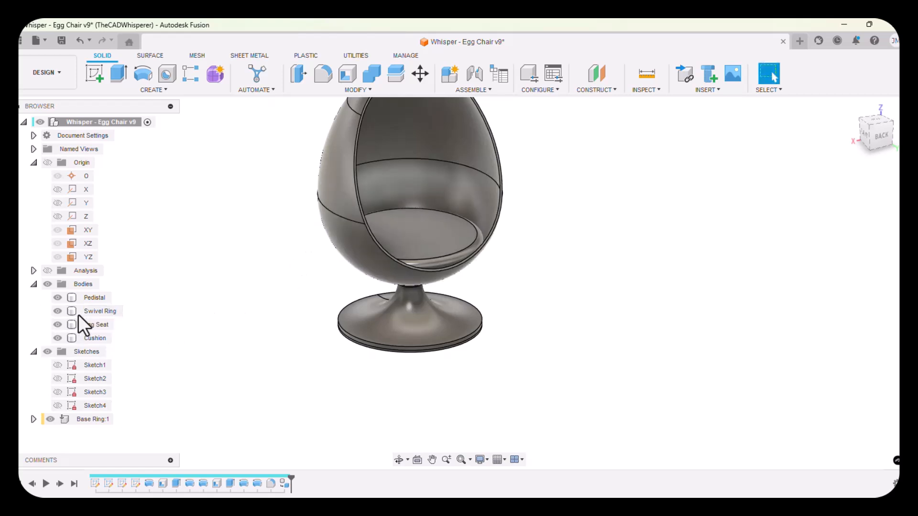
{"action": "left_click", "coordinate": [34, 352]}
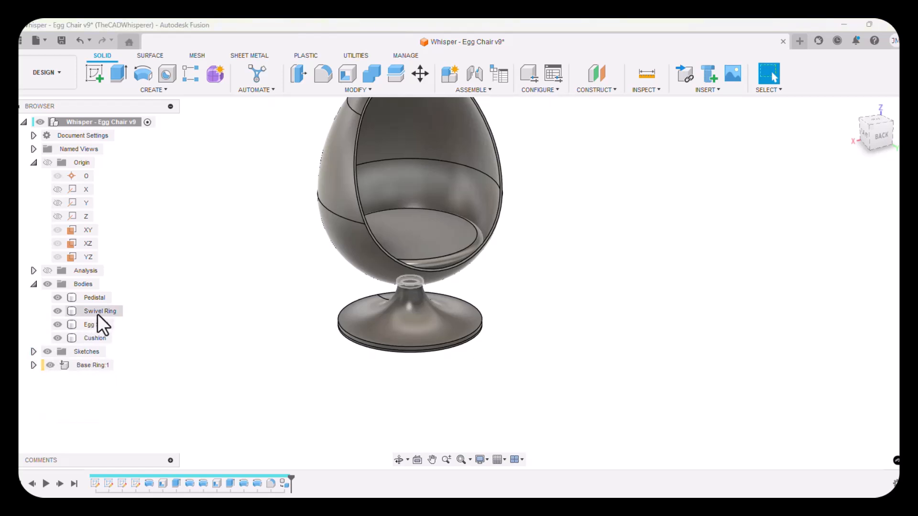
{"action": "right_click", "coordinate": [95, 297]}
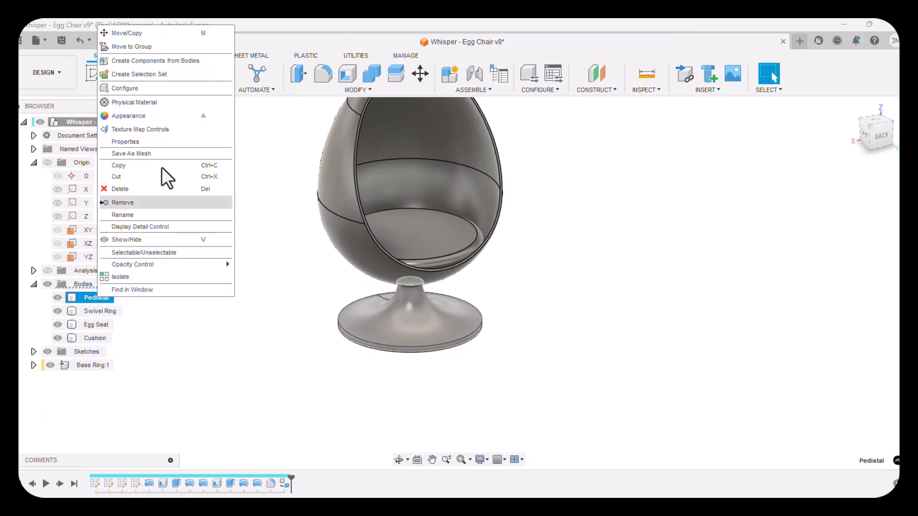
{"action": "left_click", "coordinate": [152, 60]}
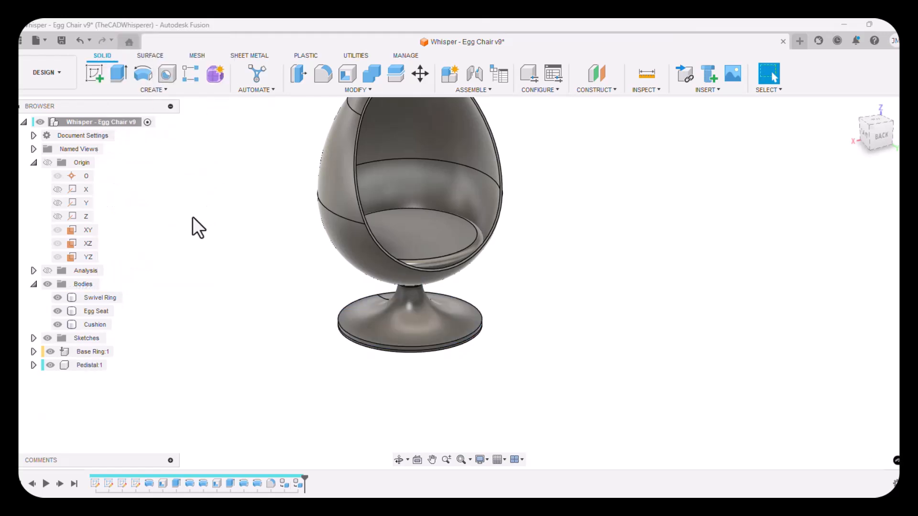
{"action": "right_click", "coordinate": [96, 298]}
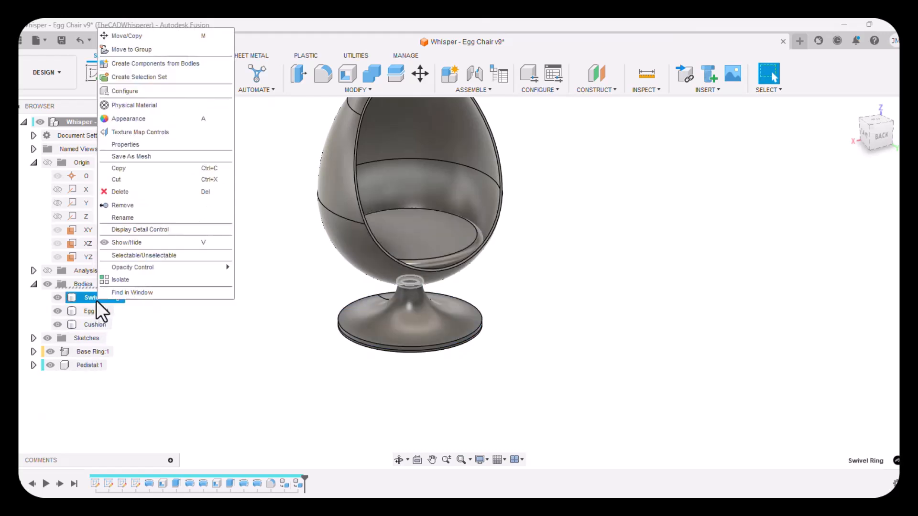
{"action": "left_click", "coordinate": [144, 63]}
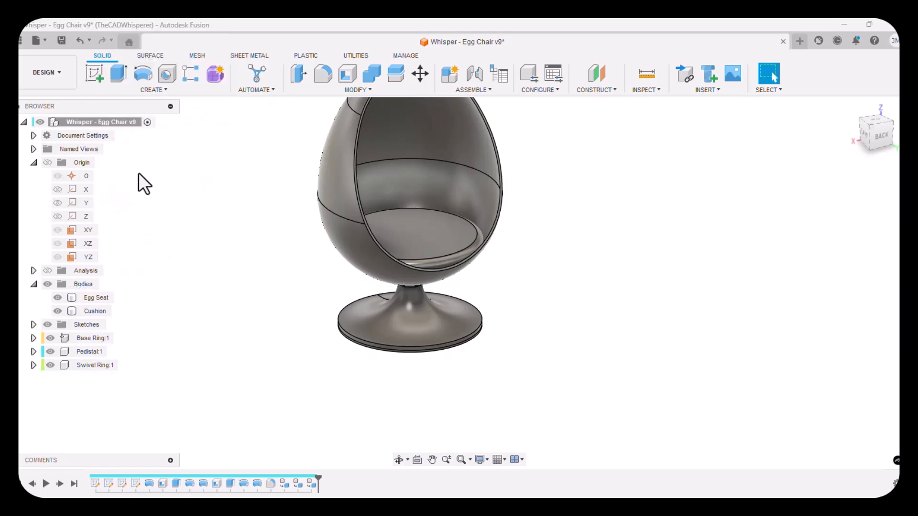
Ground the Pedistal component to its parent, and create separate components from the Egg Seat and Cushion bodies.
{"action": "right_click", "coordinate": [93, 355]}
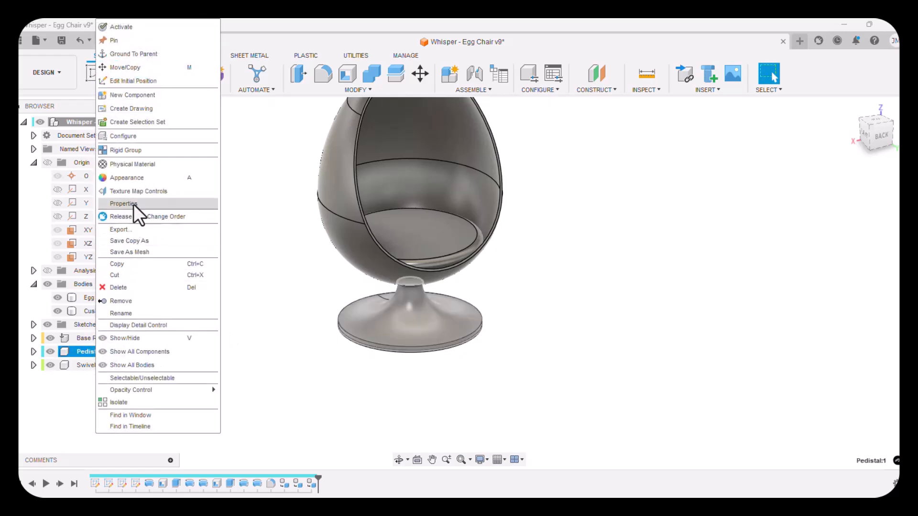
{"action": "left_click", "coordinate": [120, 55]}
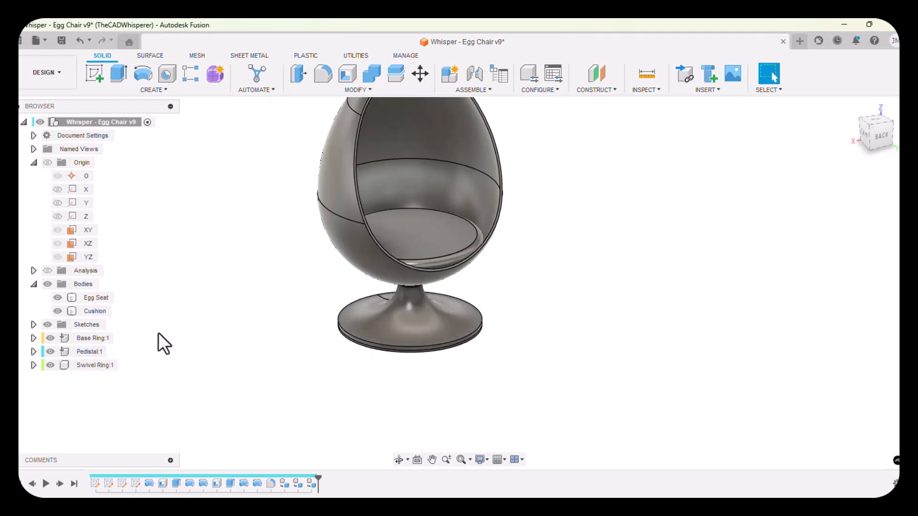
{"action": "right_click", "coordinate": [91, 299]}
{"action": "left_click", "coordinate": [142, 65]}
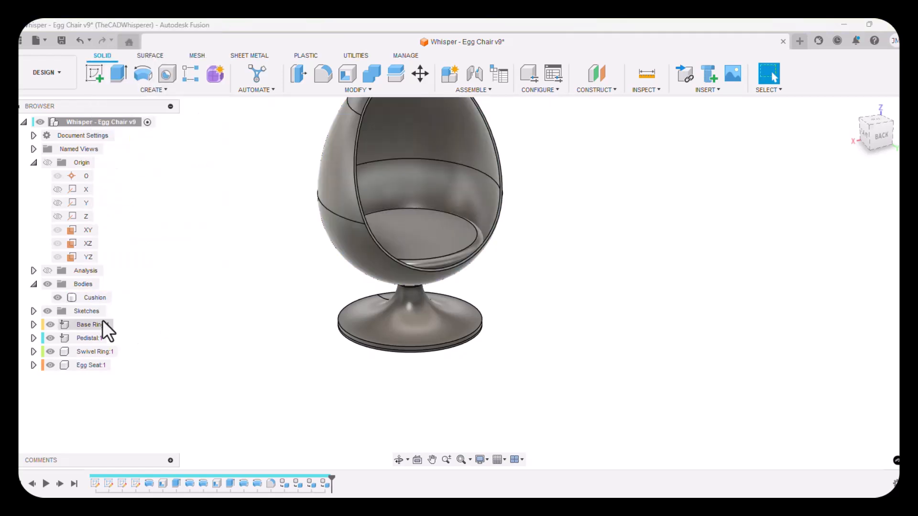
{"action": "right_click", "coordinate": [93, 298]}
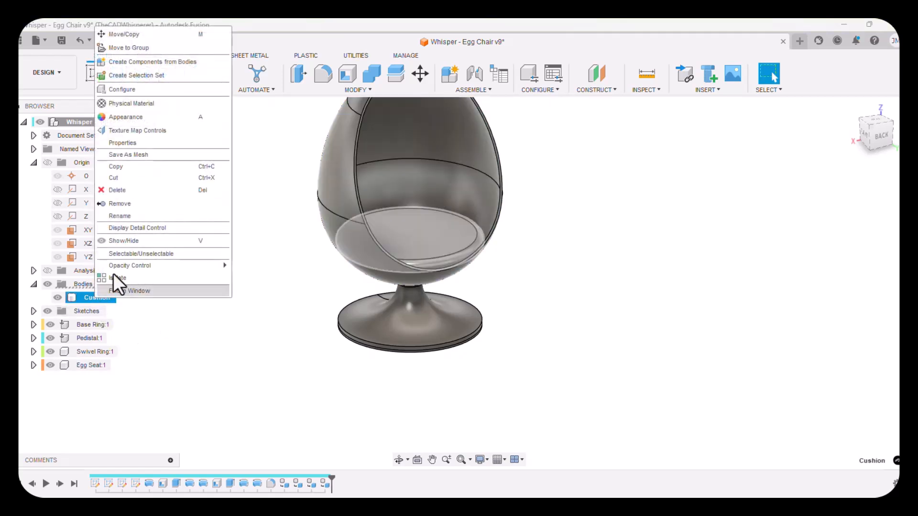
{"action": "left_click", "coordinate": [136, 61]}
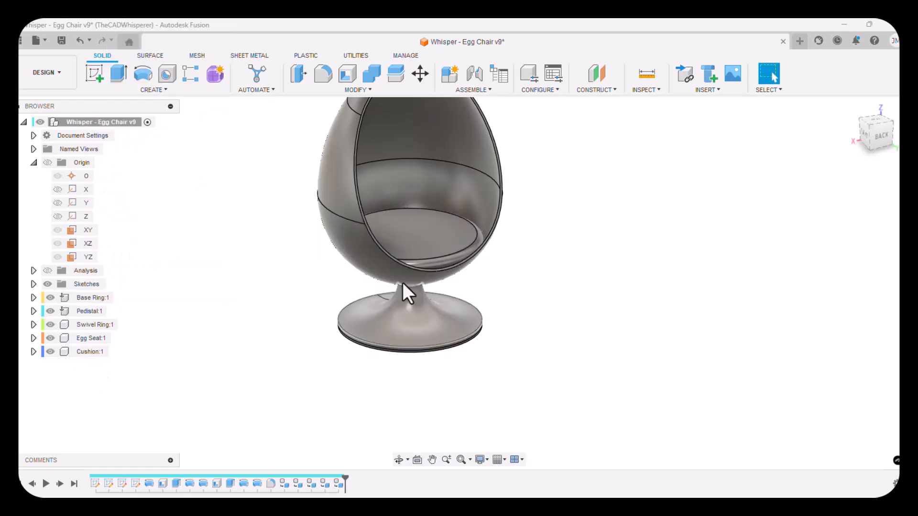
Pull the Cushion, Egg Seat and Swivel Ring components away from the grounded pedestal so the chair's parts are spread out.
{"action": "left_click_drag", "start_coordinate": [420, 248], "coordinate": [684, 246]}
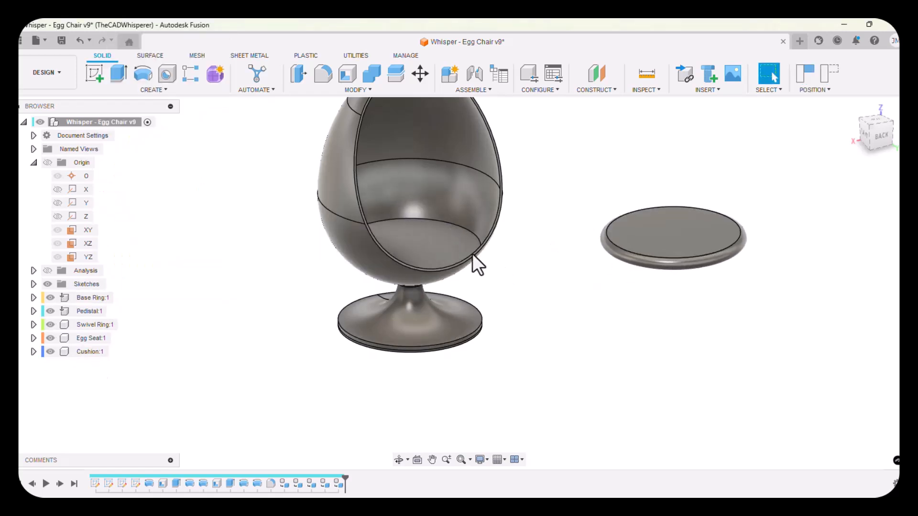
{"action": "left_click_drag", "start_coordinate": [440, 252], "coordinate": [514, 170]}
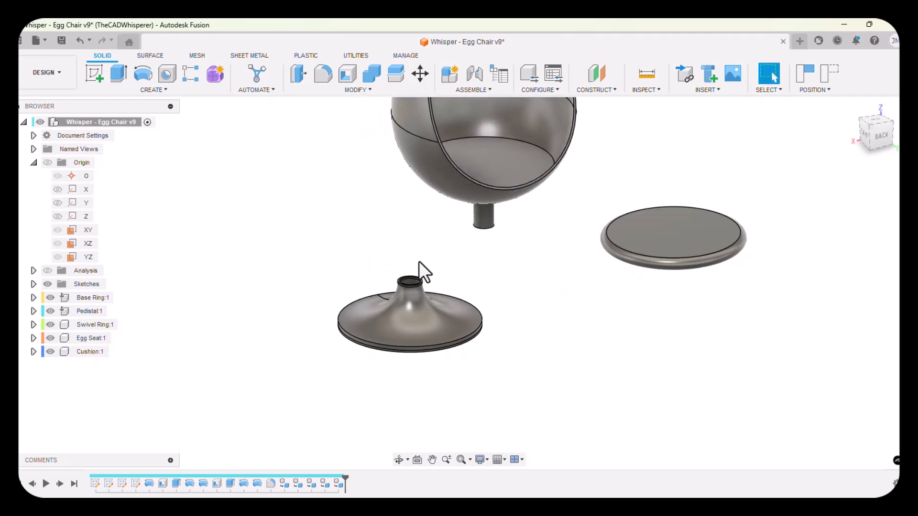
{"action": "scroll", "coordinate": [404, 287], "scroll_direction": "up", "scroll_amount": 6}
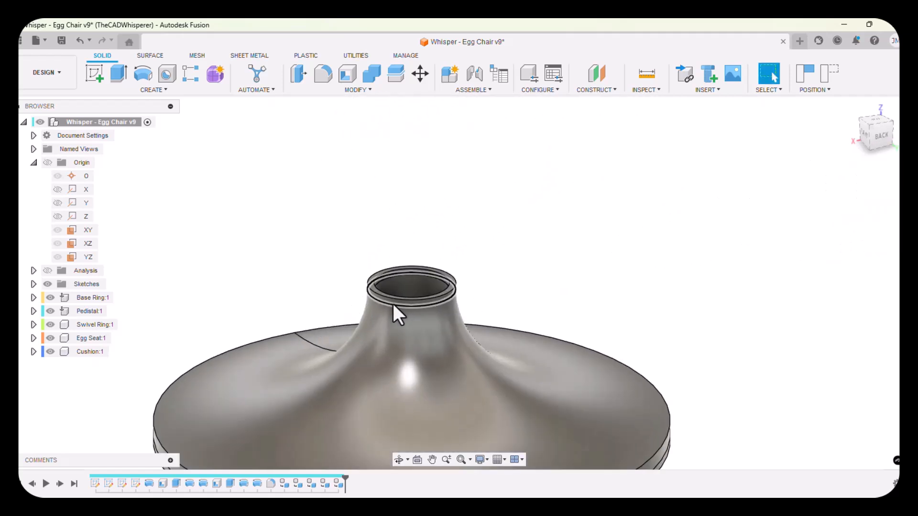
{"action": "left_click_drag", "start_coordinate": [393, 303], "coordinate": [303, 241]}
{"action": "scroll", "coordinate": [308, 282], "scroll_direction": "down", "scroll_amount": 3}
{"action": "scroll", "coordinate": [306, 282], "scroll_direction": "down", "scroll_amount": 4}
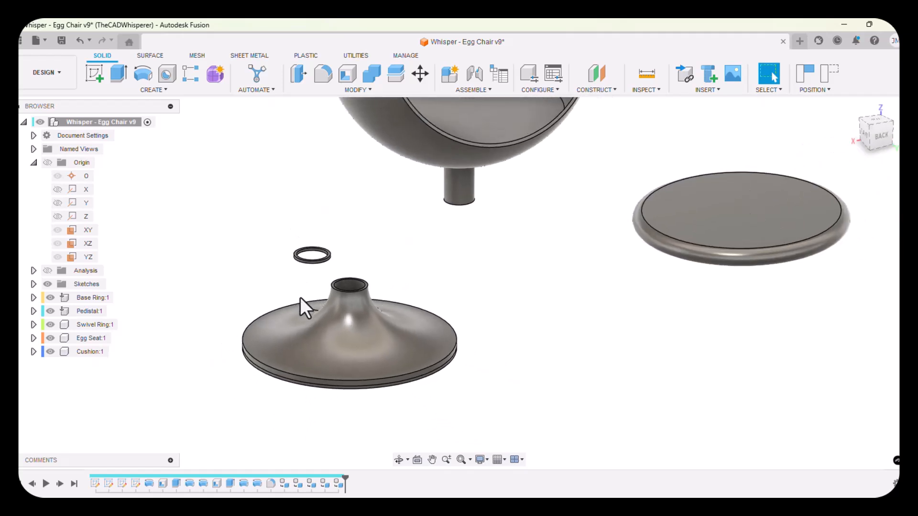
{"action": "scroll", "coordinate": [488, 406], "scroll_direction": "down", "scroll_amount": 3}
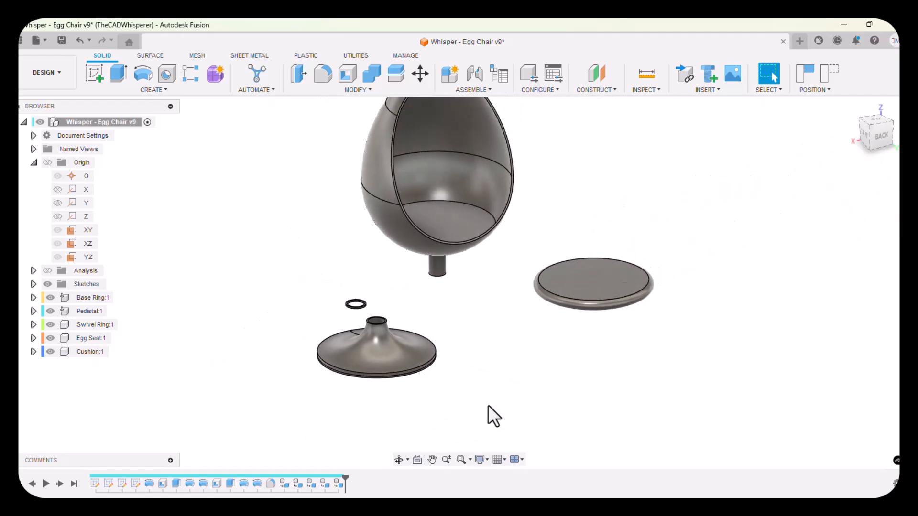
{"action": "scroll", "coordinate": [456, 325], "scroll_direction": "up", "scroll_amount": 3}
{"action": "scroll", "coordinate": [368, 309], "scroll_direction": "down", "scroll_amount": 2}
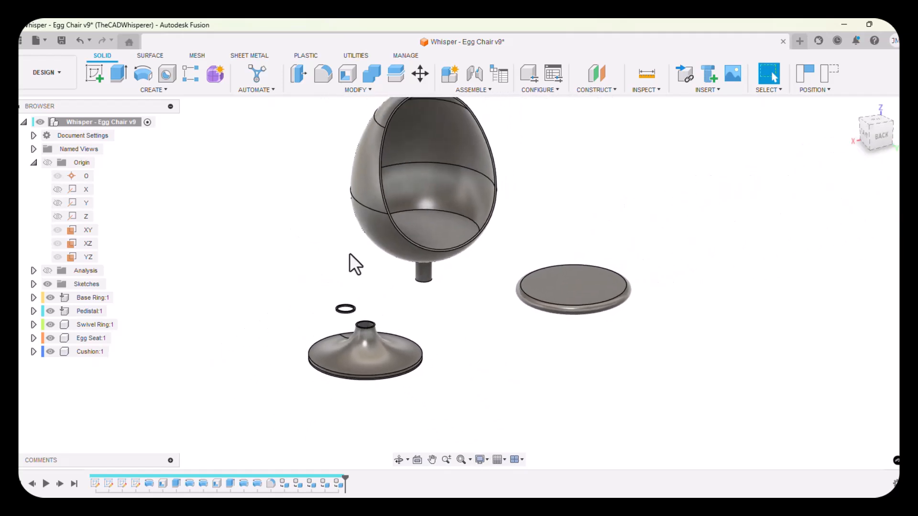
{"action": "scroll", "coordinate": [345, 279], "scroll_direction": "up", "scroll_amount": 2}
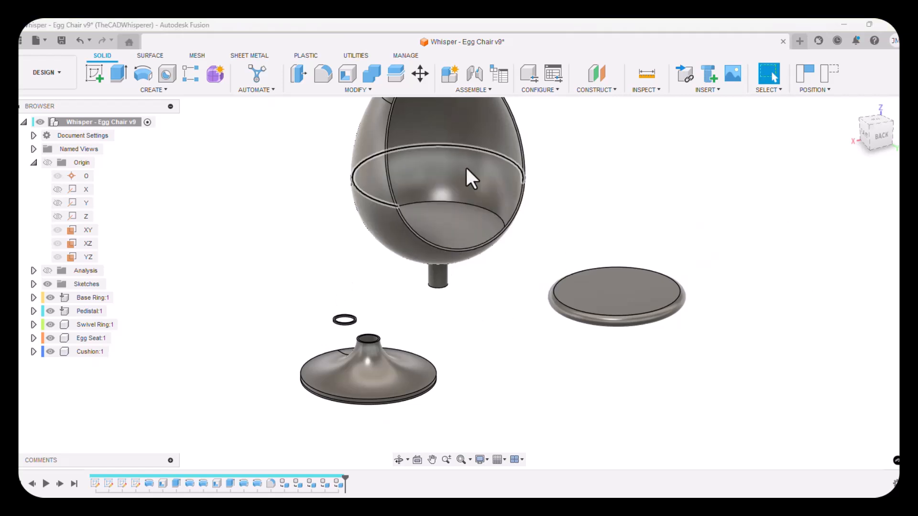
{"action": "right_click", "coordinate": [87, 296]}
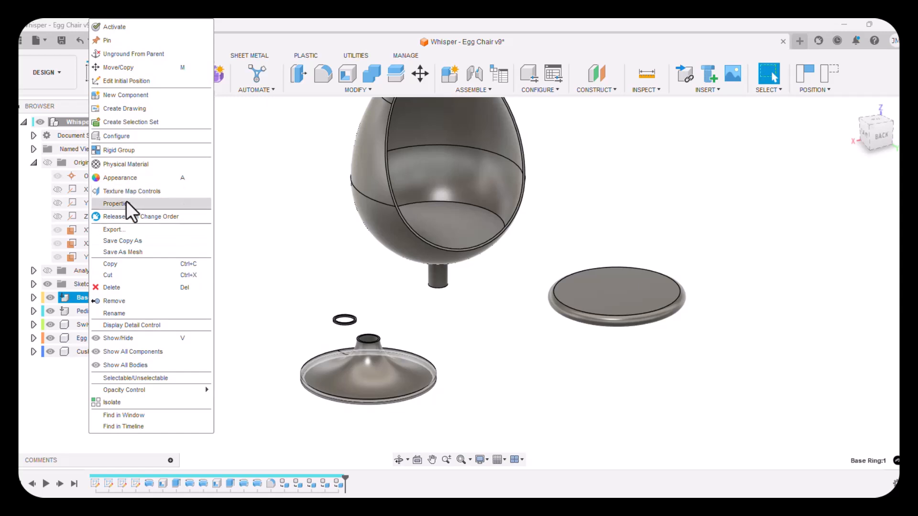
{"action": "left_click", "coordinate": [250, 183]}
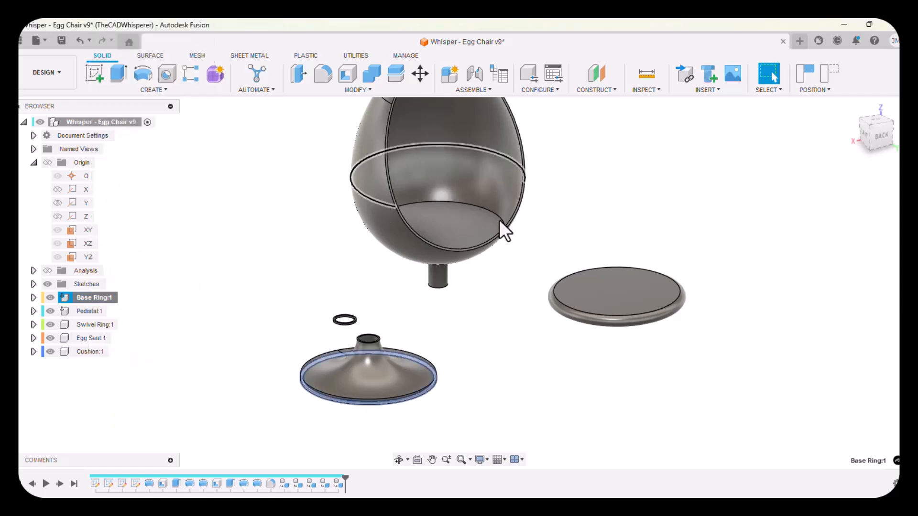
Display the component colors so each part of the chair is shown in a different color.
{"action": "left_click", "coordinate": [654, 91]}
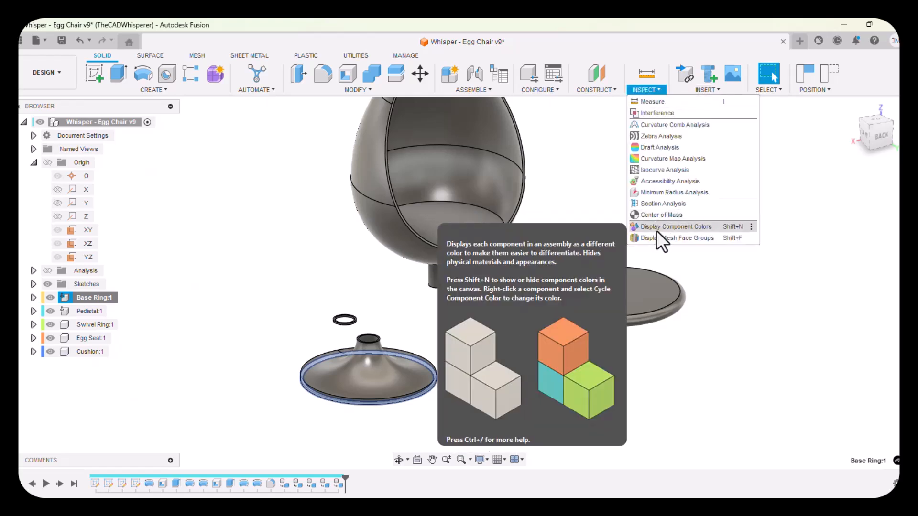
{"action": "left_click", "coordinate": [656, 230]}
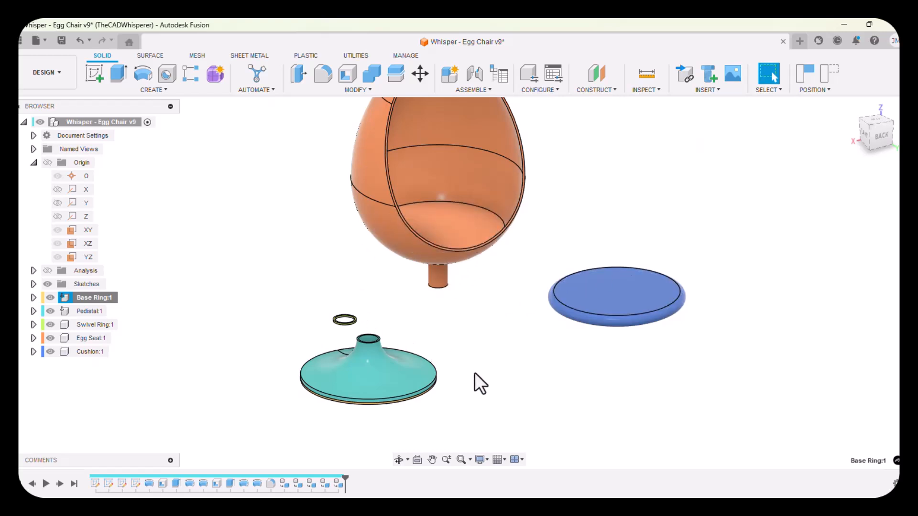
Create a Rigid joint between the pedestal's upper rim and the Swivel Ring's lower edge.
{"action": "left_click", "coordinate": [478, 73]}
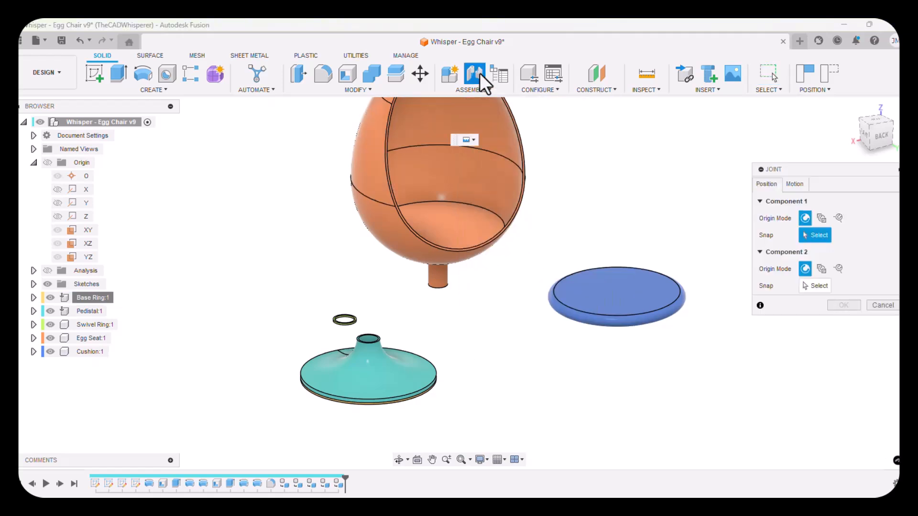
{"action": "left_click", "coordinate": [796, 183]}
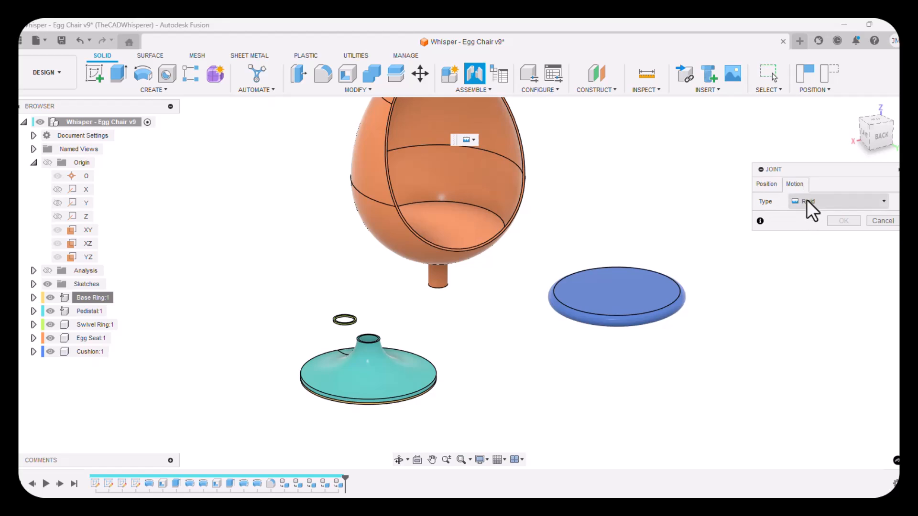
{"action": "left_click", "coordinate": [813, 204]}
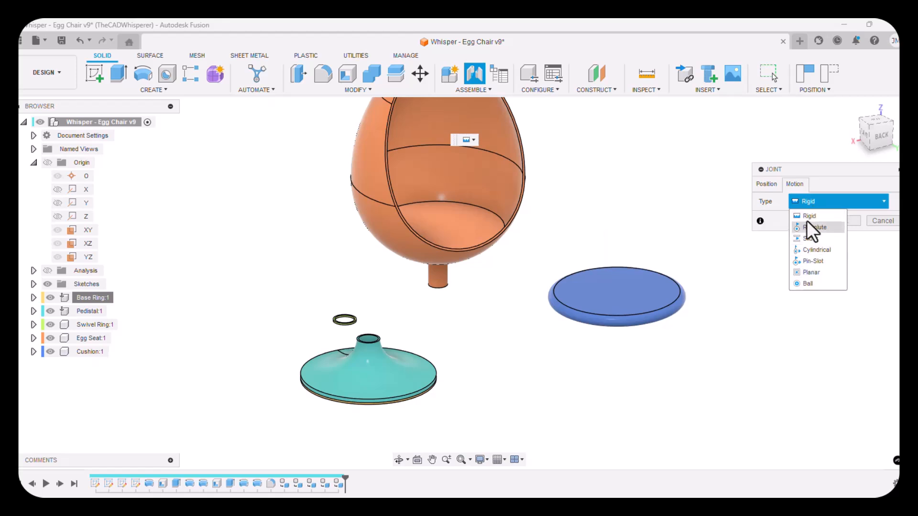
{"action": "left_click", "coordinate": [805, 203]}
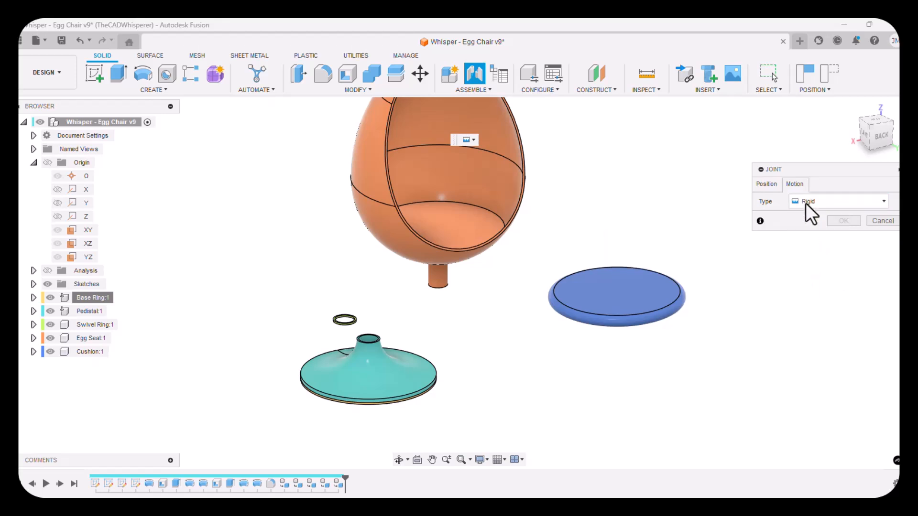
{"action": "left_click", "coordinate": [768, 185]}
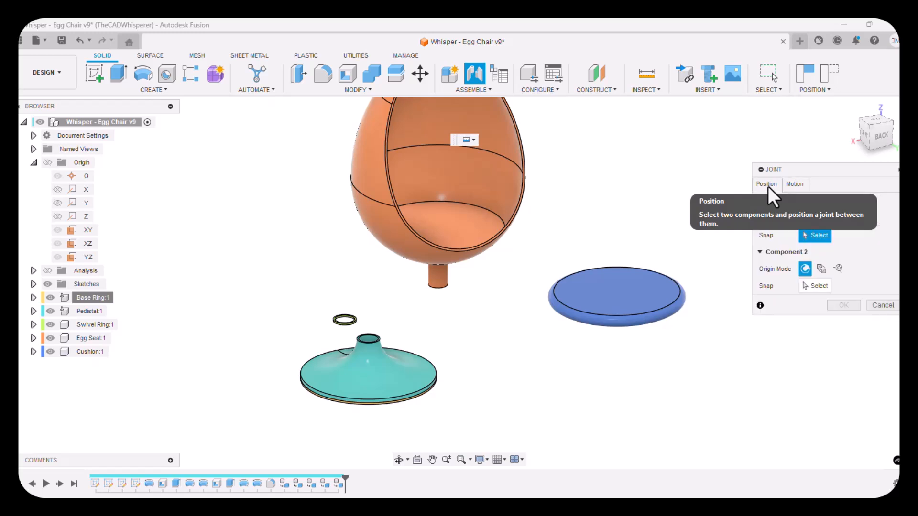
{"action": "scroll", "coordinate": [332, 349], "scroll_direction": "up", "scroll_amount": 5}
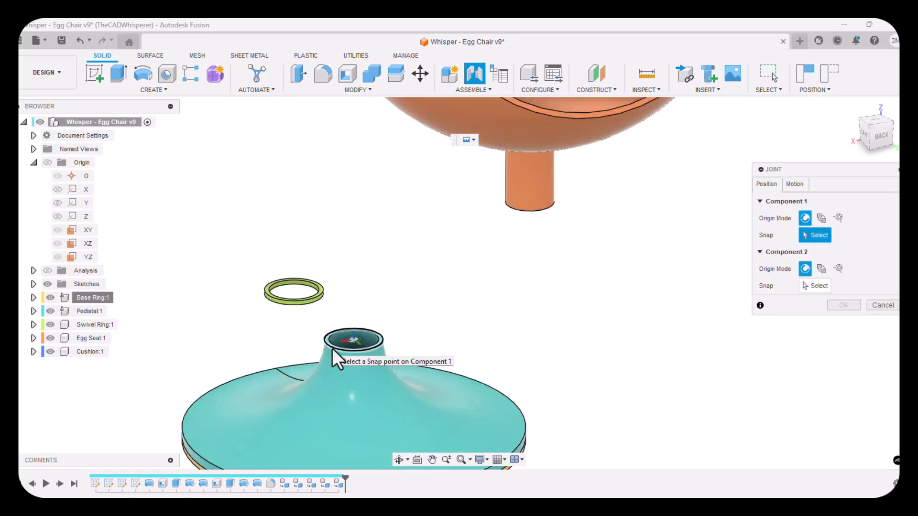
{"action": "left_click", "coordinate": [331, 347]}
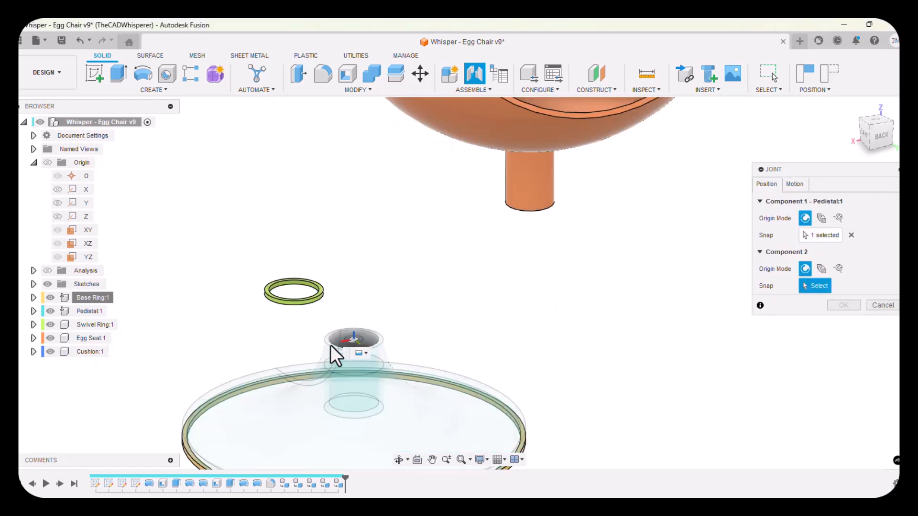
{"action": "left_click", "coordinate": [303, 307]}
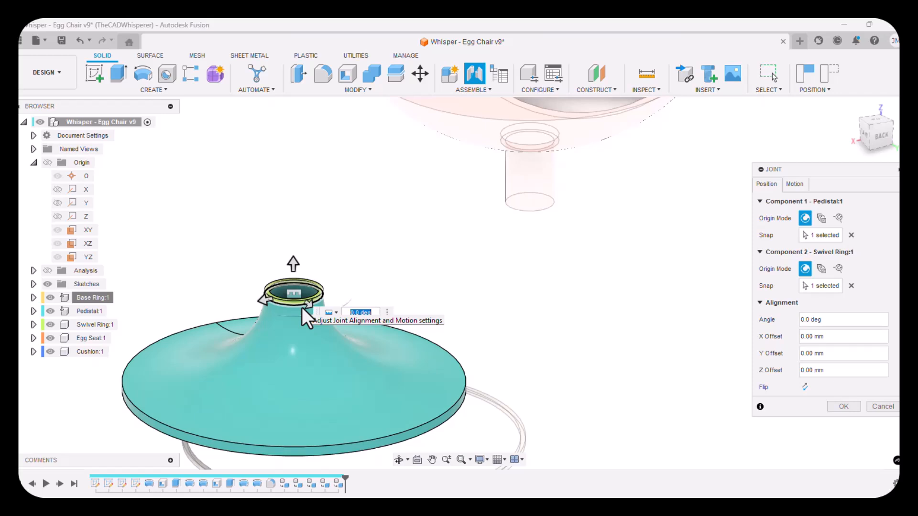
{"action": "left_click", "coordinate": [840, 406]}
{"action": "scroll", "coordinate": [532, 314], "scroll_direction": "down", "scroll_amount": 5}
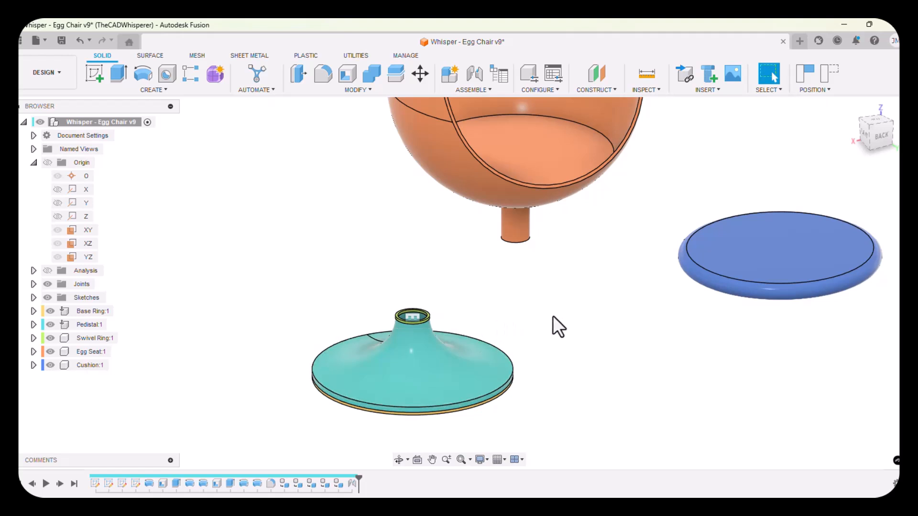
Create a Revolute joint between the circular edge around the stem under the Egg Seat and the Swivel Ring's upper edge.
{"action": "left_click", "coordinate": [473, 74]}
{"action": "left_click", "coordinate": [802, 188]}
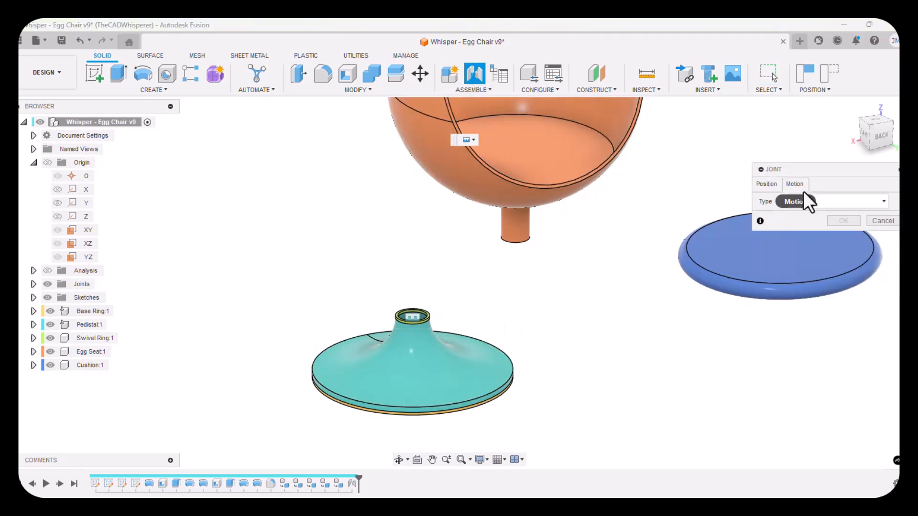
{"action": "left_click", "coordinate": [814, 204]}
{"action": "left_click", "coordinate": [823, 228]}
{"action": "left_click", "coordinate": [767, 184]}
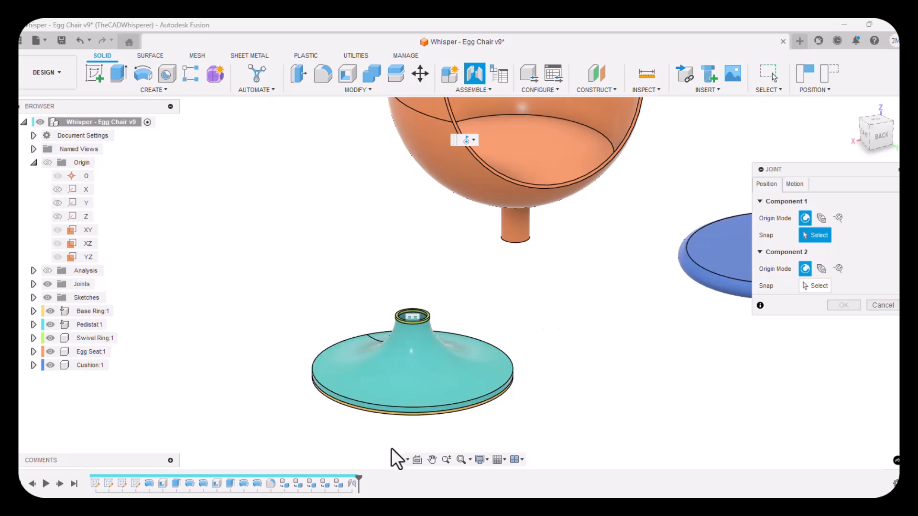
{"action": "left_click", "coordinate": [400, 461]}
{"action": "left_click_drag", "start_coordinate": [506, 387], "coordinate": [508, 329]}
{"action": "right_click", "coordinate": [509, 330]}
{"action": "left_click", "coordinate": [548, 330]}
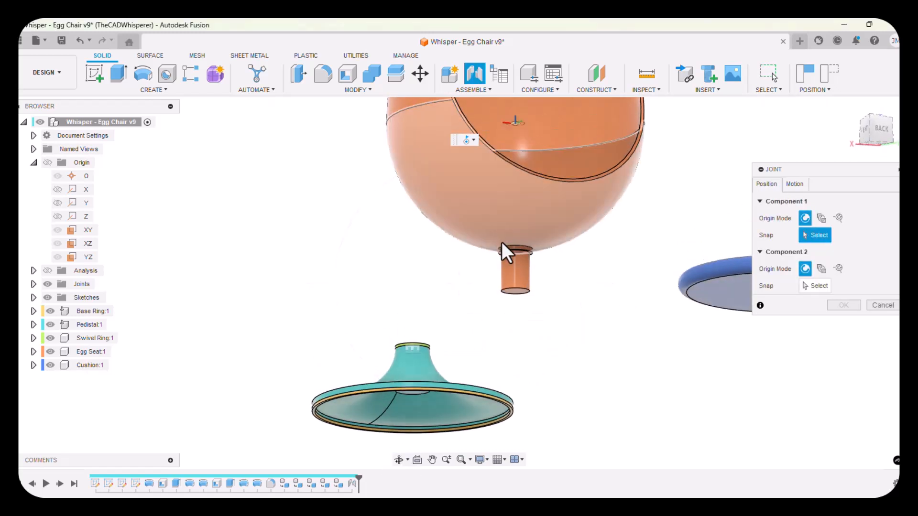
{"action": "left_click", "coordinate": [504, 251]}
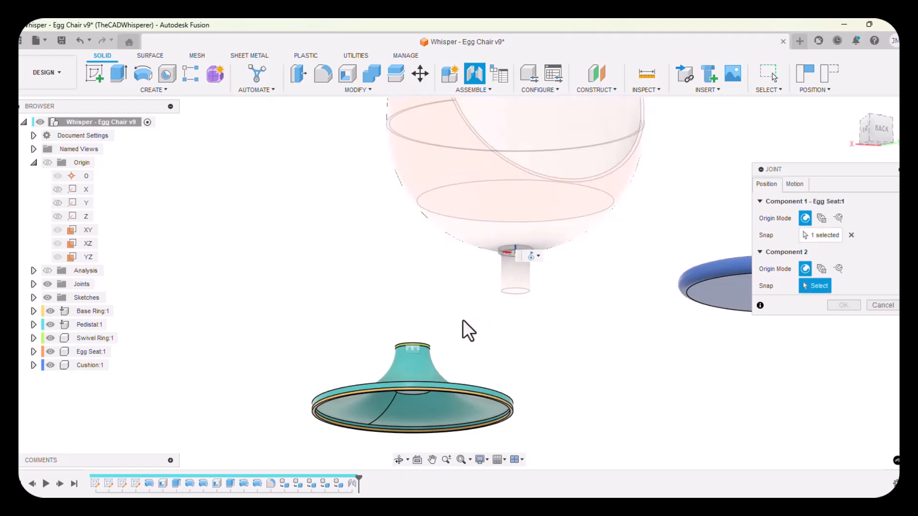
{"action": "scroll", "coordinate": [426, 343], "scroll_direction": "up", "scroll_amount": 3}
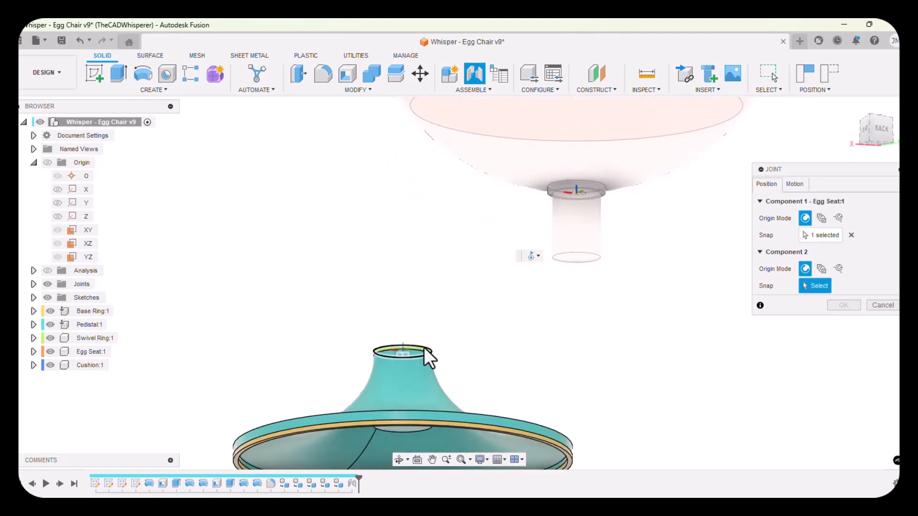
{"action": "left_click", "coordinate": [424, 346]}
{"action": "scroll", "coordinate": [459, 291], "scroll_direction": "down", "scroll_amount": 5}
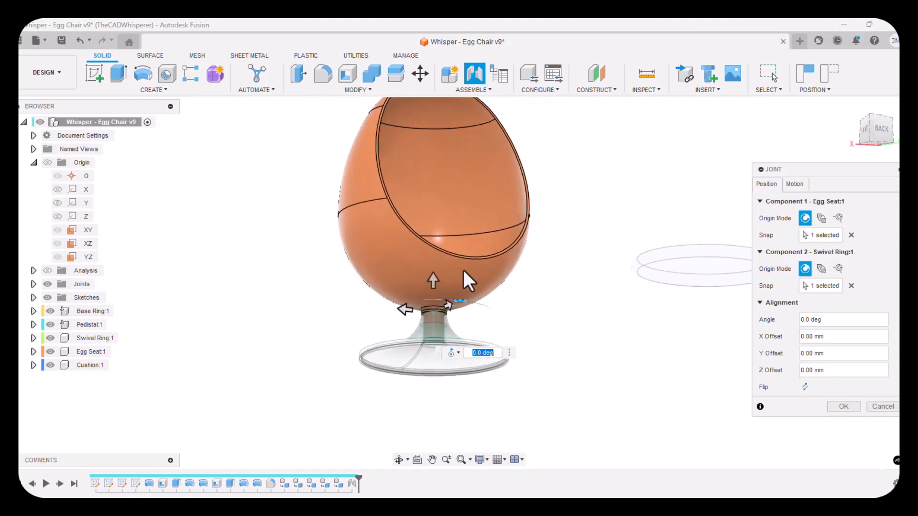
{"action": "left_click", "coordinate": [843, 407]}
Swivel the Egg Seat on its revolute joint, using the right side view to turn its opening edge-on.
{"action": "mouse_move", "coordinate": [508, 268]}
{"action": "left_mouse_down"}
{"action": "mouse_move", "coordinate": [297, 260]}
{"action": "mouse_move", "coordinate": [502, 287]}
{"action": "mouse_move", "coordinate": [523, 270]}
{"action": "mouse_move", "coordinate": [455, 272]}
{"action": "mouse_move", "coordinate": [512, 262]}
{"action": "left_mouse_up"}
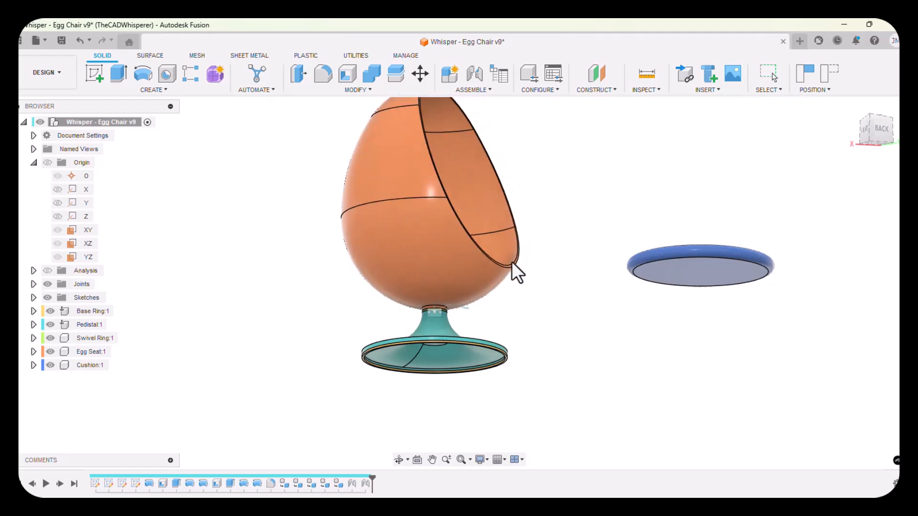
{"action": "left_click", "coordinate": [878, 132]}
{"action": "left_click", "coordinate": [858, 130]}
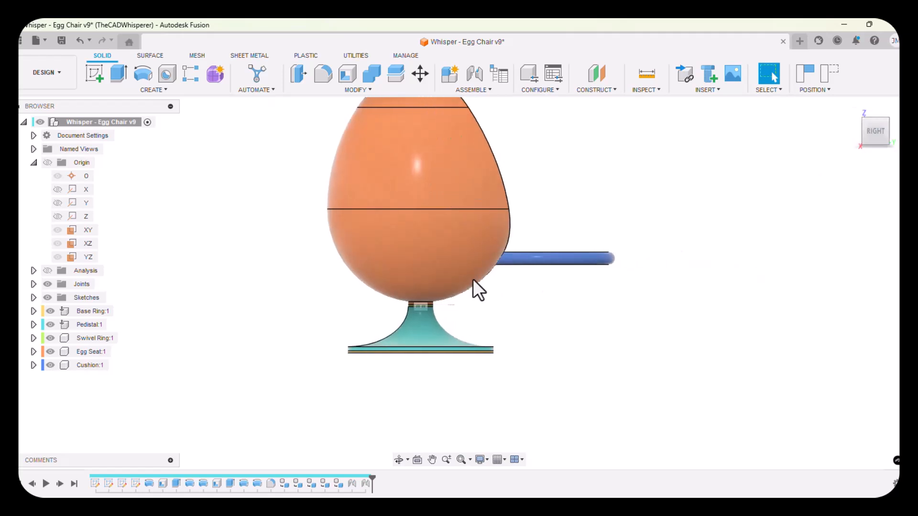
{"action": "left_click_drag", "start_coordinate": [459, 251], "coordinate": [406, 258]}
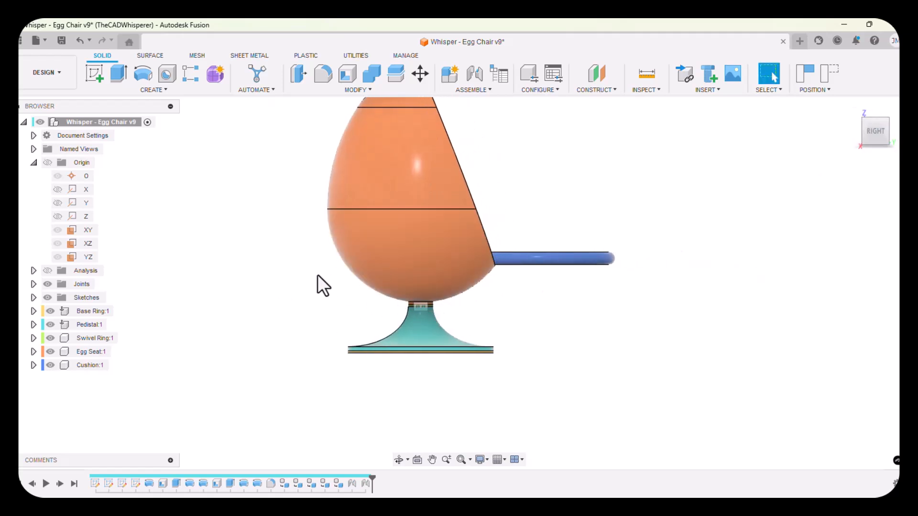
{"action": "left_click", "coordinate": [891, 120]}
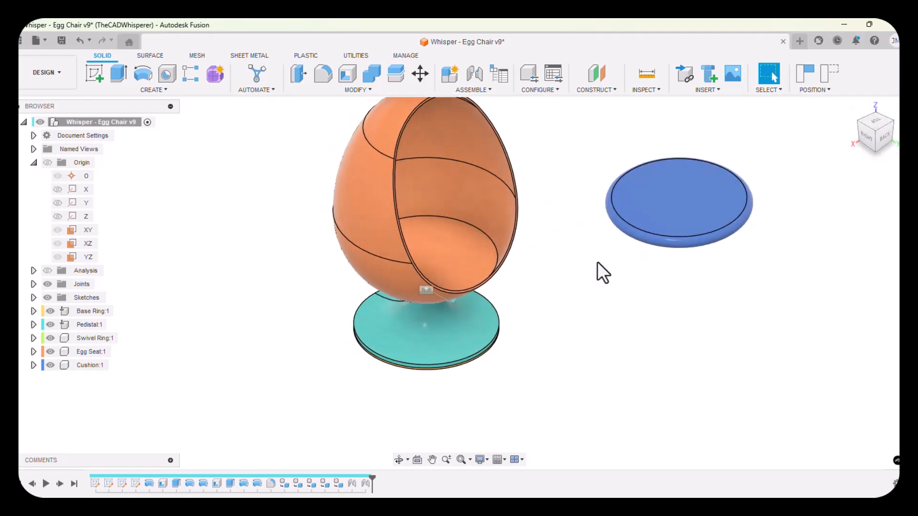
Create a Rigid joint between the Egg Seat's flat inner floor and the Cushion's bottom edge.
{"action": "left_click", "coordinate": [476, 74]}
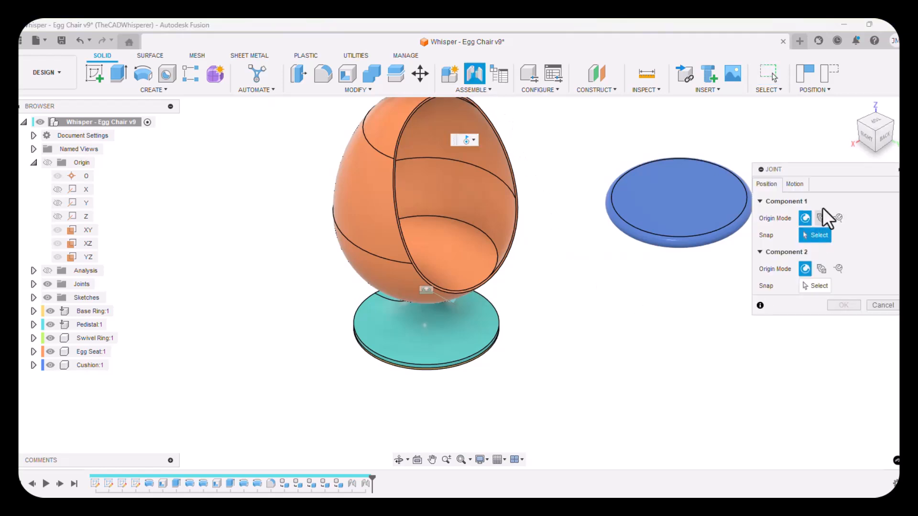
{"action": "left_click", "coordinate": [803, 184]}
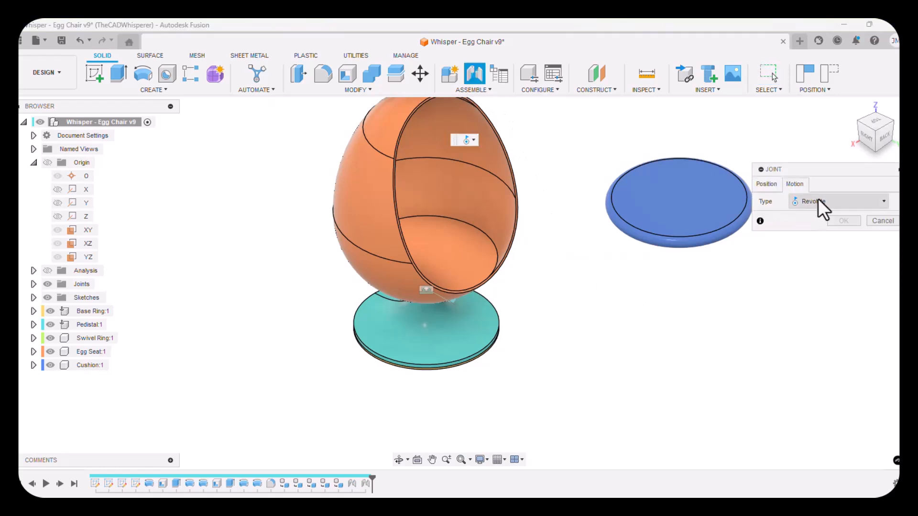
{"action": "left_click", "coordinate": [827, 203]}
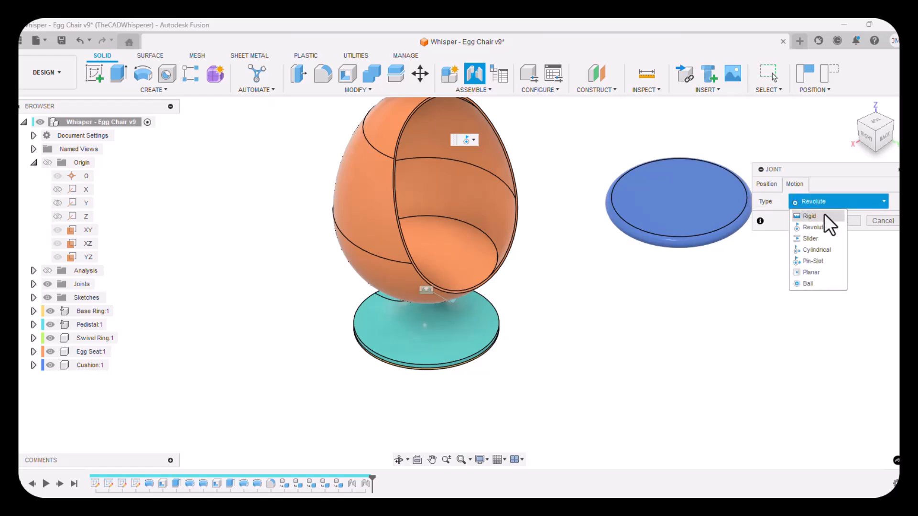
{"action": "left_click", "coordinate": [810, 218]}
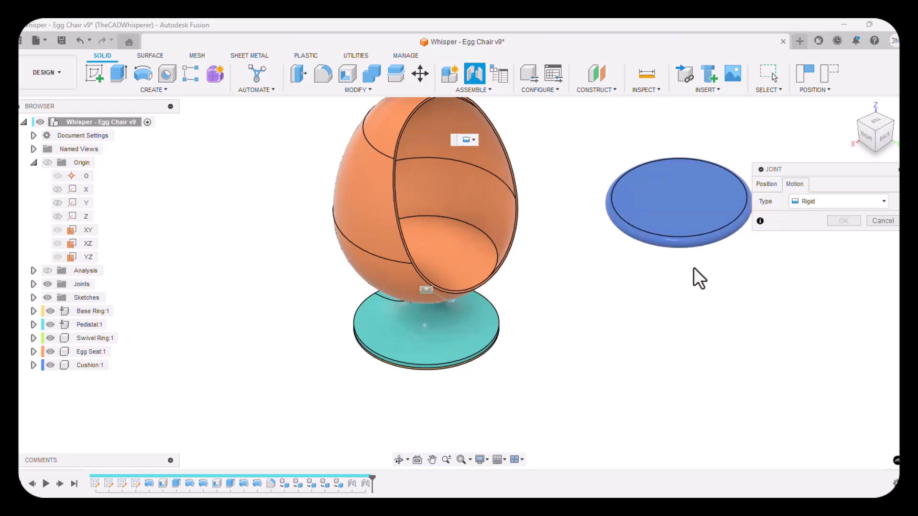
{"action": "left_click", "coordinate": [767, 184]}
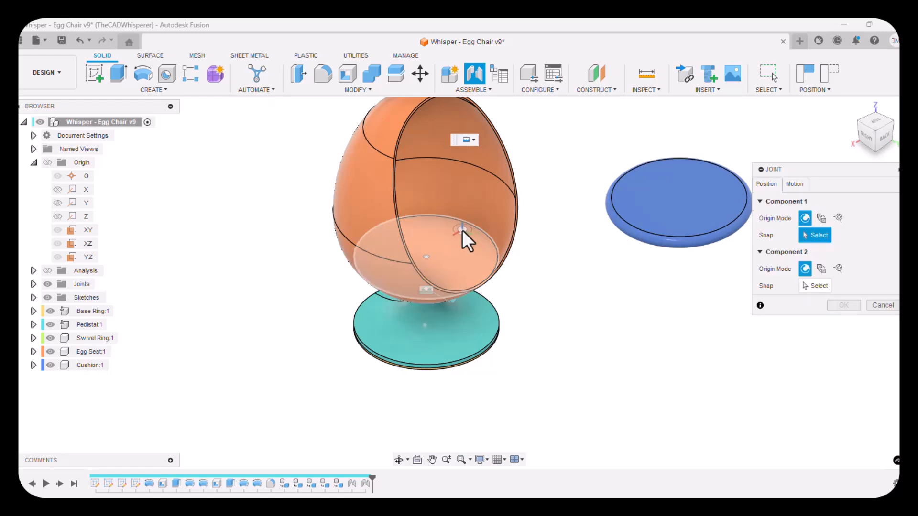
{"action": "left_click", "coordinate": [480, 232]}
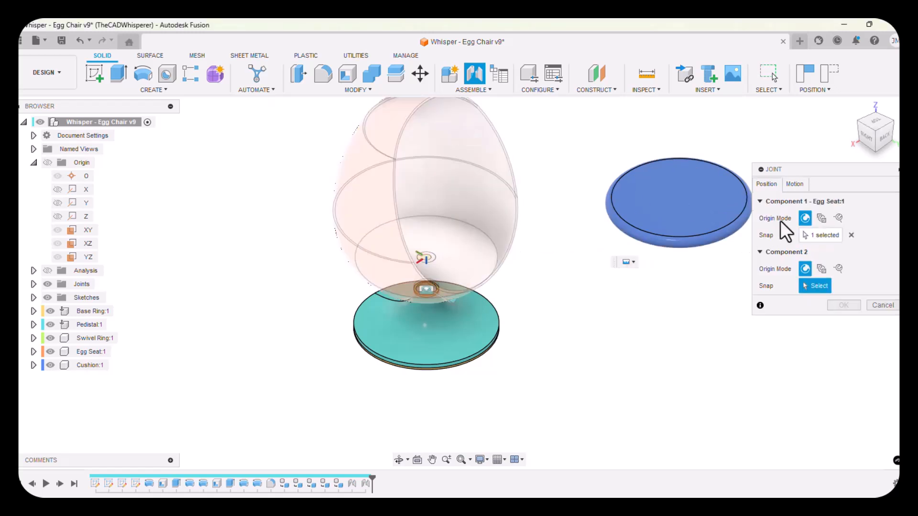
{"action": "left_click", "coordinate": [398, 459]}
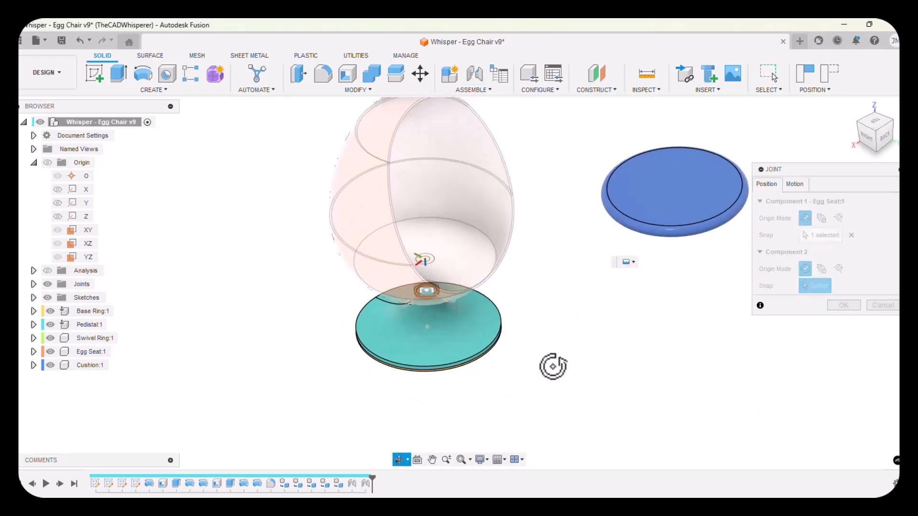
{"action": "left_click_drag", "start_coordinate": [553, 365], "coordinate": [529, 303]}
{"action": "right_click", "coordinate": [529, 303]}
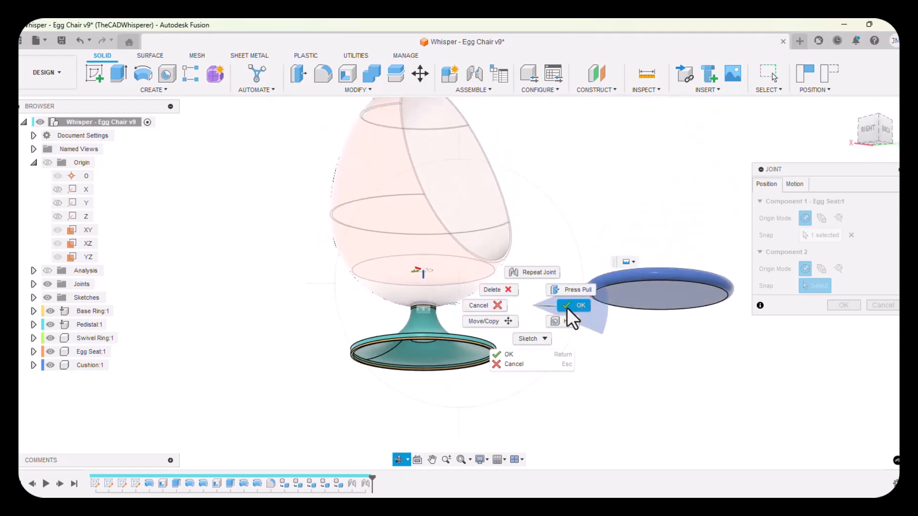
{"action": "left_click", "coordinate": [567, 307]}
{"action": "left_click", "coordinate": [593, 302]}
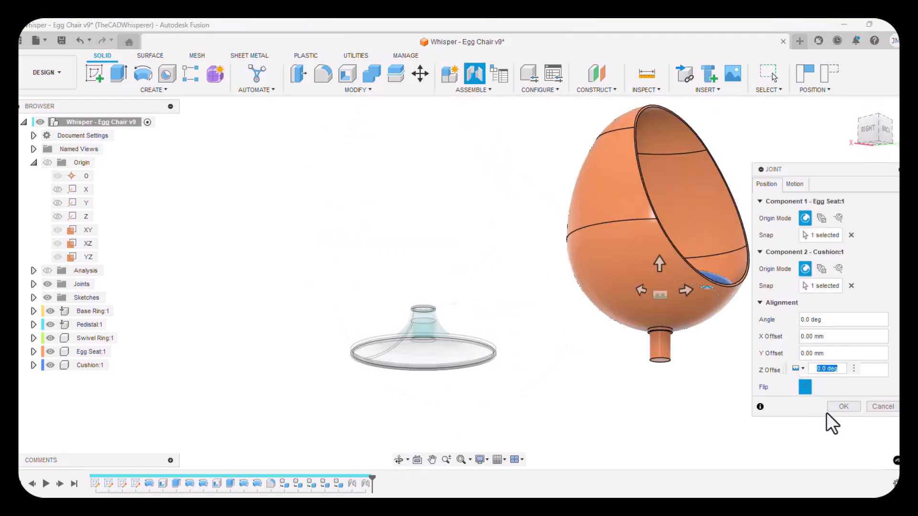
{"action": "left_click", "coordinate": [851, 409]}
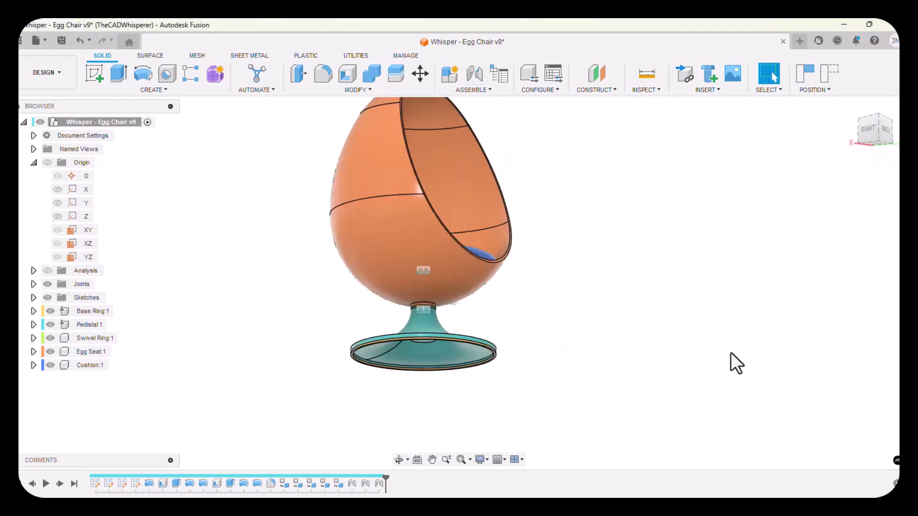
Swivel the Egg Seat with the Cushion inside to test the assembly's motion, and inspect the whole chair.
{"action": "left_click", "coordinate": [398, 460]}
{"action": "mouse_move", "coordinate": [436, 410]}
{"action": "left_mouse_down"}
{"action": "mouse_move", "coordinate": [461, 364]}
{"action": "mouse_move", "coordinate": [440, 395]}
{"action": "left_mouse_up"}
{"action": "key", "text": "Escape"}
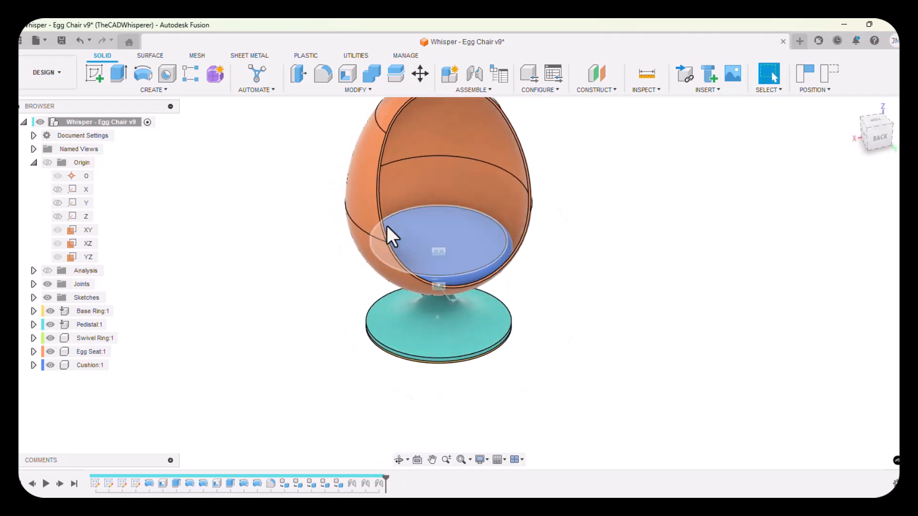
{"action": "left_click_drag", "start_coordinate": [386, 226], "coordinate": [409, 194]}
{"action": "scroll", "coordinate": [437, 274], "scroll_direction": "down", "scroll_amount": 3}
{"action": "scroll", "coordinate": [463, 164], "scroll_direction": "up", "scroll_amount": 3}
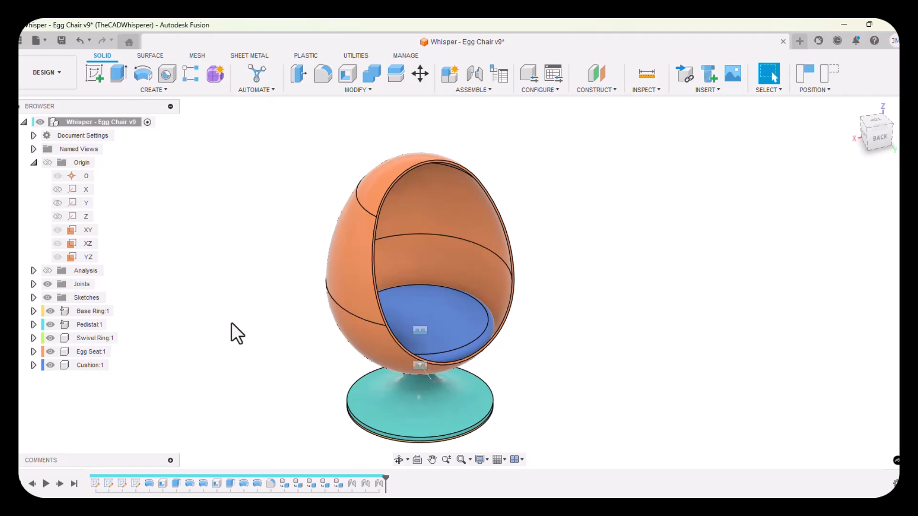
{"action": "scroll", "coordinate": [237, 320], "scroll_direction": "up", "scroll_amount": 1}
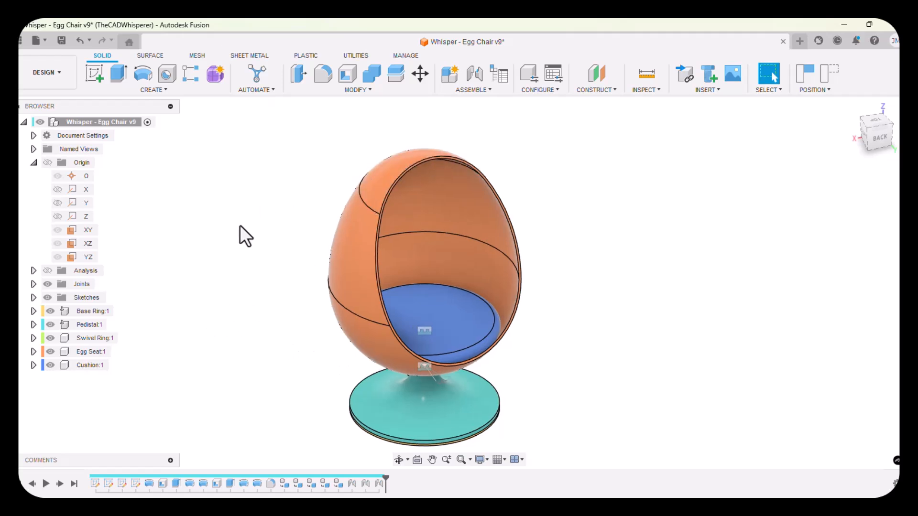
Expand the sketches list and examine Sketch4's small closed profile at the top edge of the Egg Seat's opening.
{"action": "left_click", "coordinate": [33, 297]}
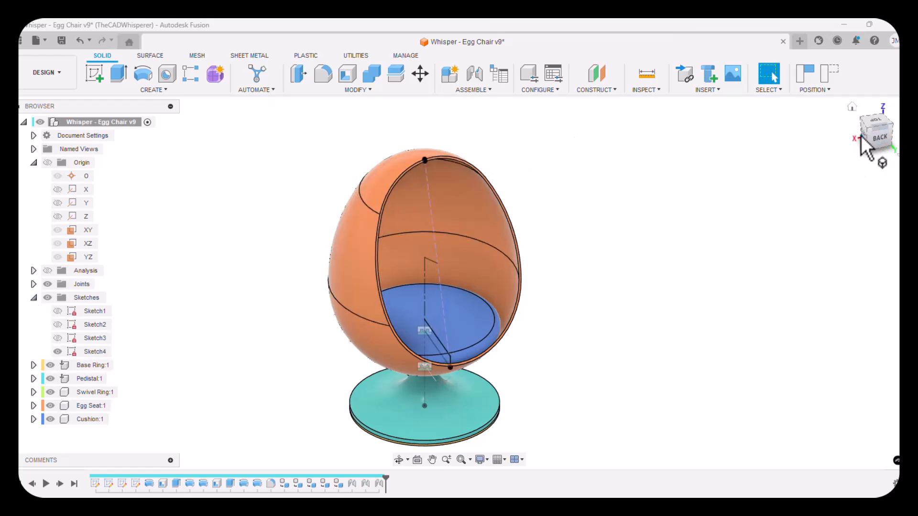
{"action": "scroll", "coordinate": [422, 150], "scroll_direction": "up", "scroll_amount": 10}
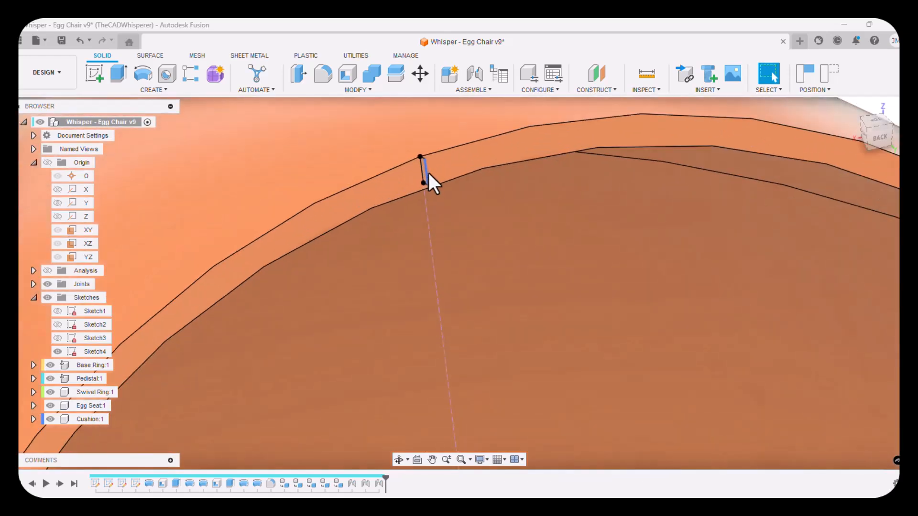
{"action": "scroll", "coordinate": [427, 172], "scroll_direction": "up", "scroll_amount": 3}
{"action": "left_click", "coordinate": [420, 176]}
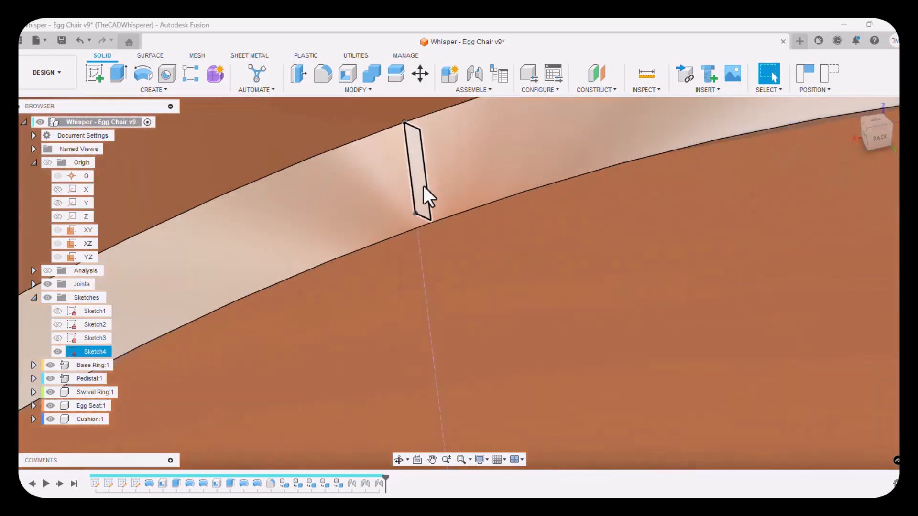
{"action": "scroll", "coordinate": [422, 185], "scroll_direction": "down", "scroll_amount": 5}
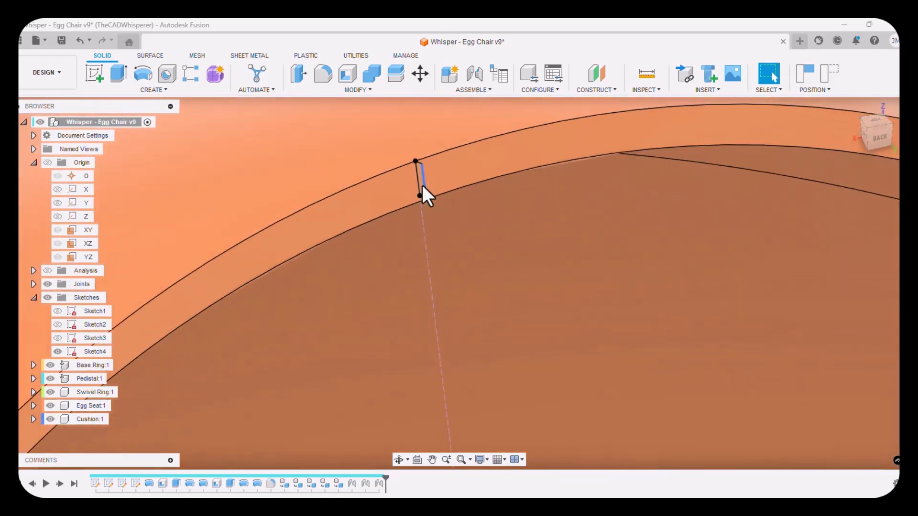
{"action": "scroll", "coordinate": [423, 187], "scroll_direction": "down", "scroll_amount": 4}
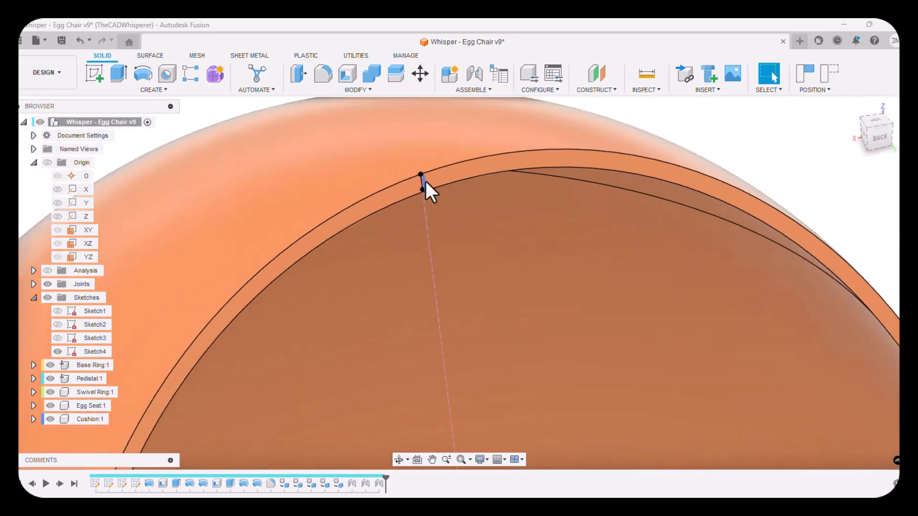
{"action": "scroll", "coordinate": [423, 178], "scroll_direction": "up", "scroll_amount": 5}
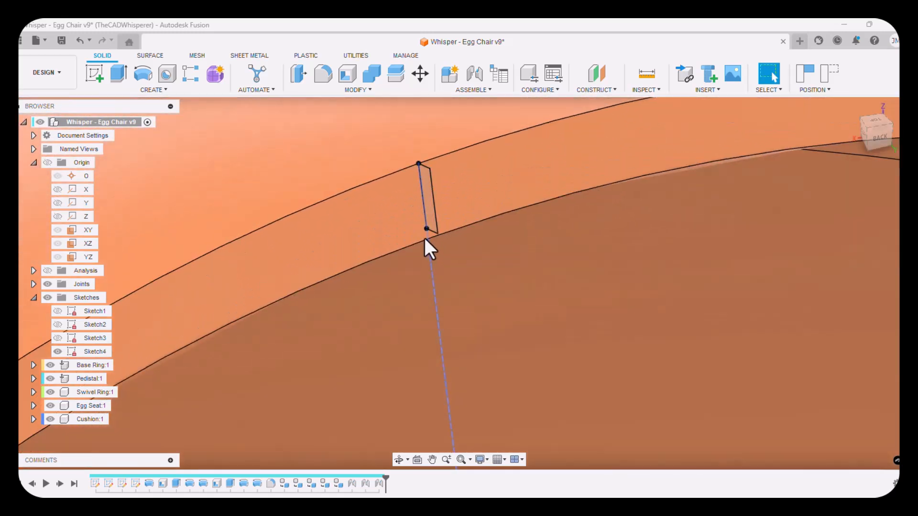
{"action": "left_click", "coordinate": [428, 217]}
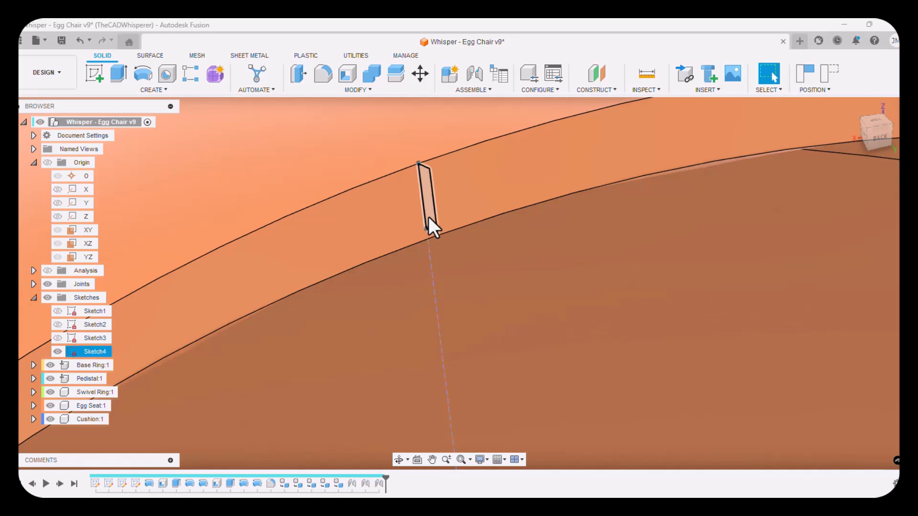
{"action": "scroll", "coordinate": [428, 218], "scroll_direction": "down", "scroll_amount": 4}
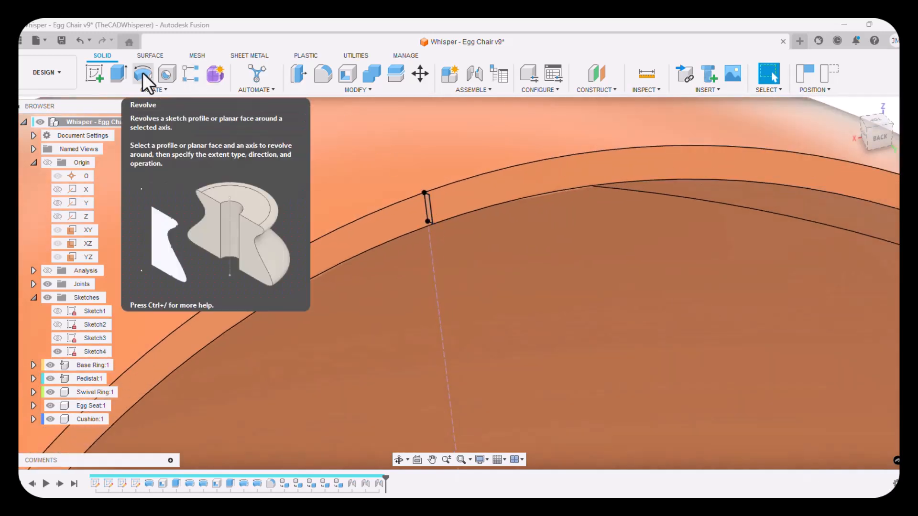
{"action": "left_click", "coordinate": [143, 72]}
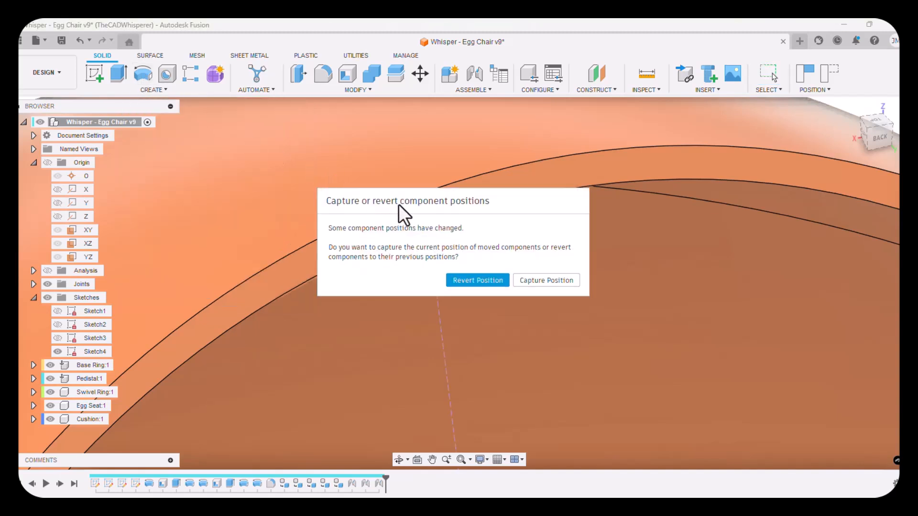
{"action": "left_click_drag", "start_coordinate": [398, 205], "coordinate": [175, 208]}
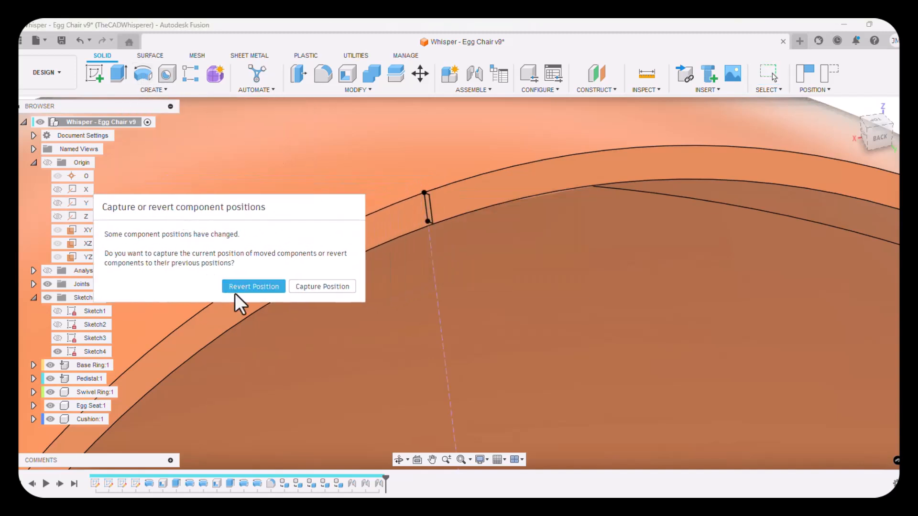
{"action": "left_click", "coordinate": [260, 290]}
{"action": "scroll", "coordinate": [420, 218], "scroll_direction": "up", "scroll_amount": 3}
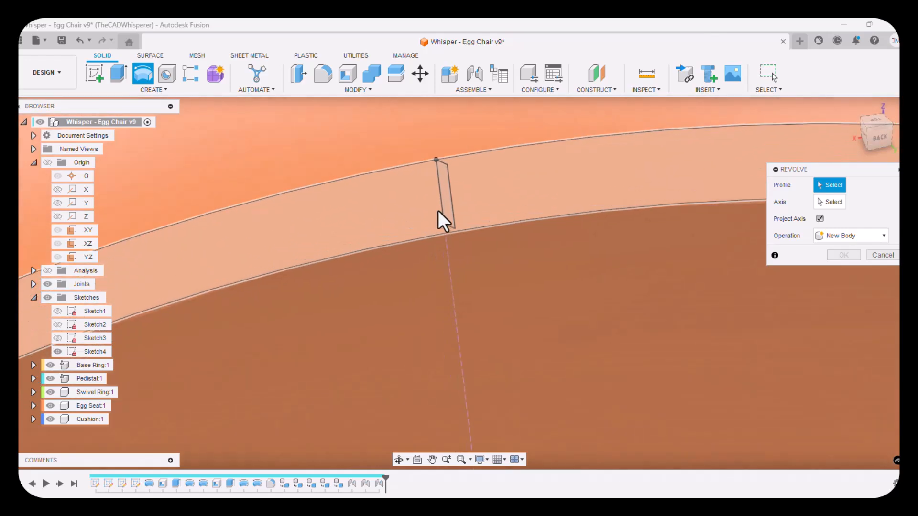
{"action": "left_click", "coordinate": [448, 203]}
{"action": "scroll", "coordinate": [433, 205], "scroll_direction": "down", "scroll_amount": 5}
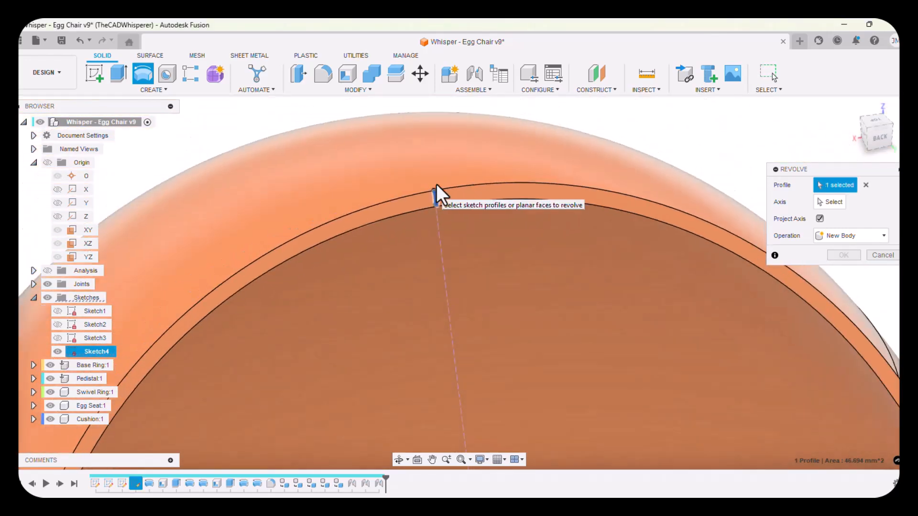
{"action": "scroll", "coordinate": [436, 188], "scroll_direction": "down", "scroll_amount": 3}
{"action": "left_click", "coordinate": [832, 202]}
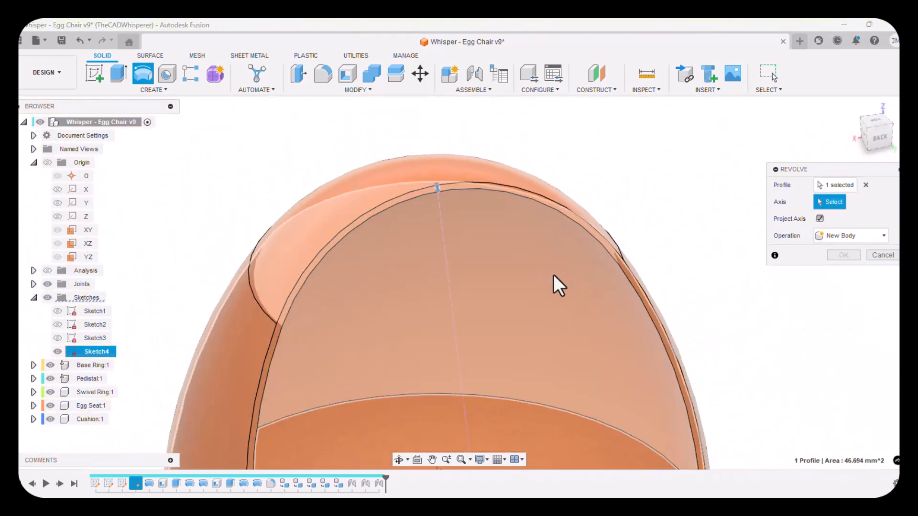
{"action": "scroll", "coordinate": [526, 229], "scroll_direction": "down", "scroll_amount": 2}
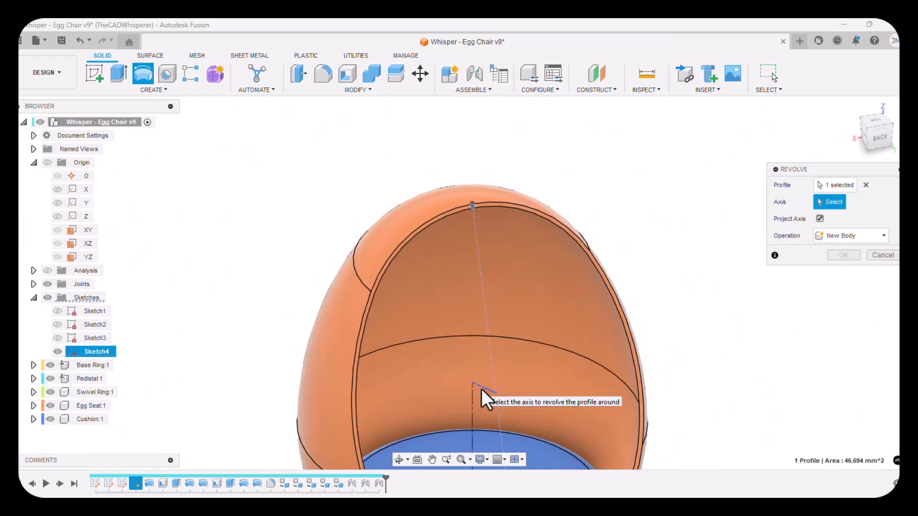
{"action": "left_click", "coordinate": [481, 389]}
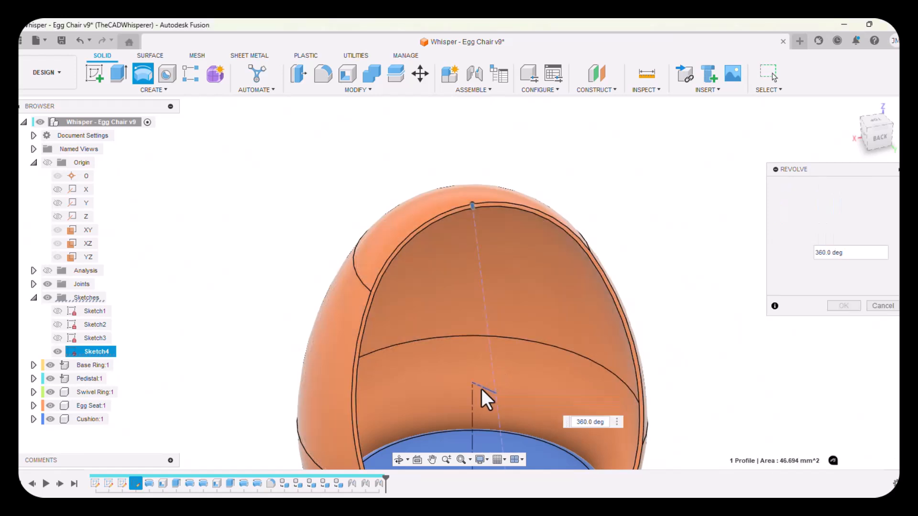
{"action": "scroll", "coordinate": [352, 180], "scroll_direction": "down", "scroll_amount": 3}
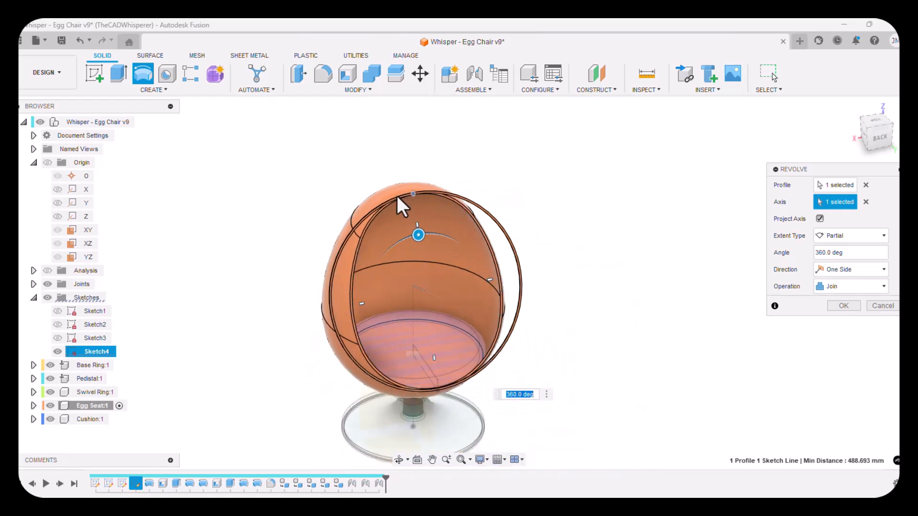
{"action": "left_click", "coordinate": [882, 306]}
{"action": "scroll", "coordinate": [353, 196], "scroll_direction": "up", "scroll_amount": 5}
{"action": "scroll", "coordinate": [298, 177], "scroll_direction": "down", "scroll_amount": 5}
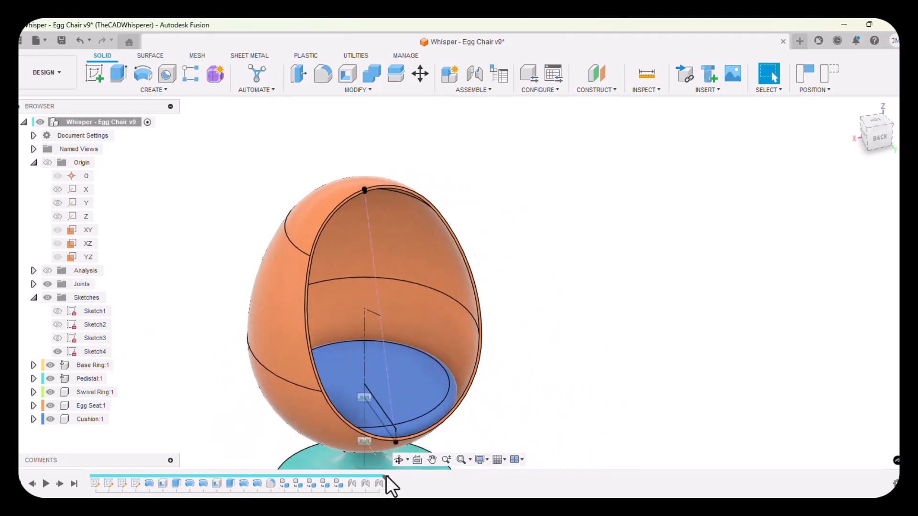
Roll the design history back to the point just after the extruded cut that opens the Egg Seat's front.
{"action": "mouse_move", "coordinate": [385, 477]}
{"action": "left_mouse_down"}
{"action": "mouse_move", "coordinate": [188, 445]}
{"action": "mouse_move", "coordinate": [178, 447]}
{"action": "mouse_move", "coordinate": [181, 474]}
{"action": "left_mouse_up"}
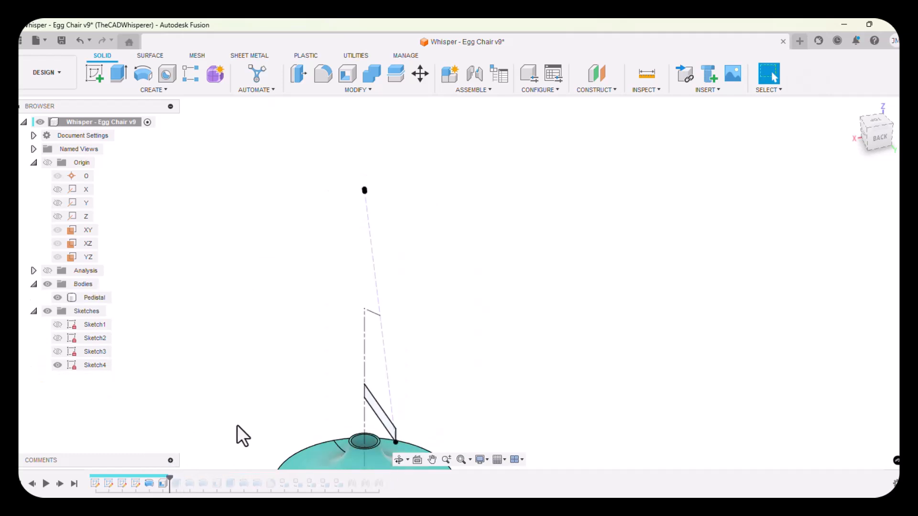
{"action": "scroll", "coordinate": [287, 282], "scroll_direction": "down", "scroll_amount": 3}
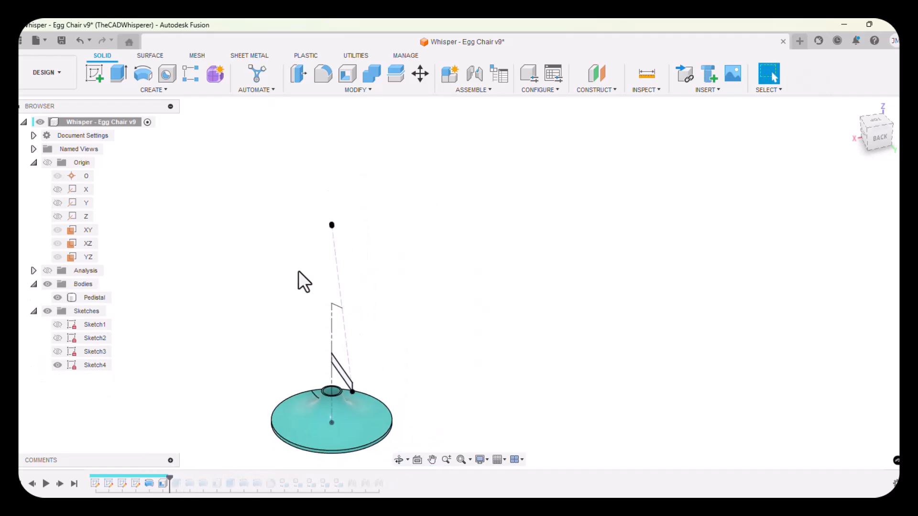
{"action": "left_click", "coordinate": [60, 484]}
{"action": "left_click", "coordinate": [59, 484]}
{"action": "left_click", "coordinate": [60, 483]}
{"action": "left_click", "coordinate": [59, 484]}
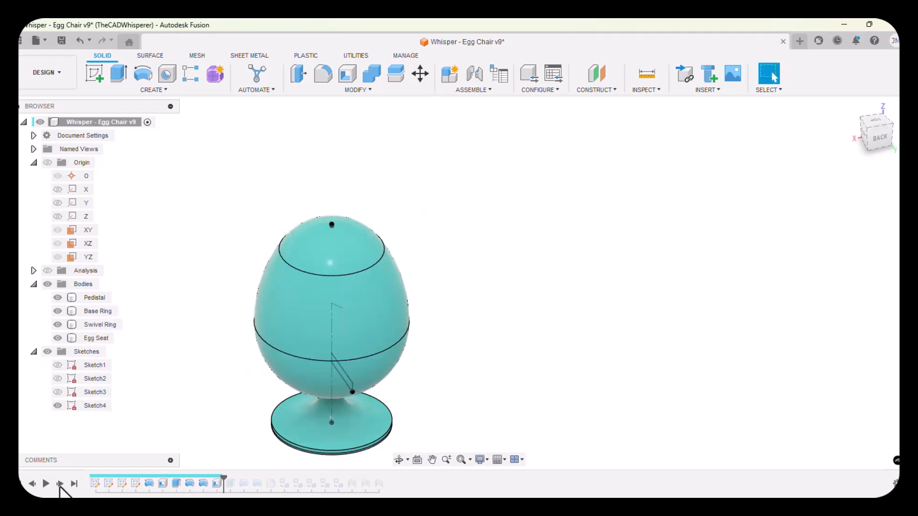
{"action": "left_click", "coordinate": [60, 483]}
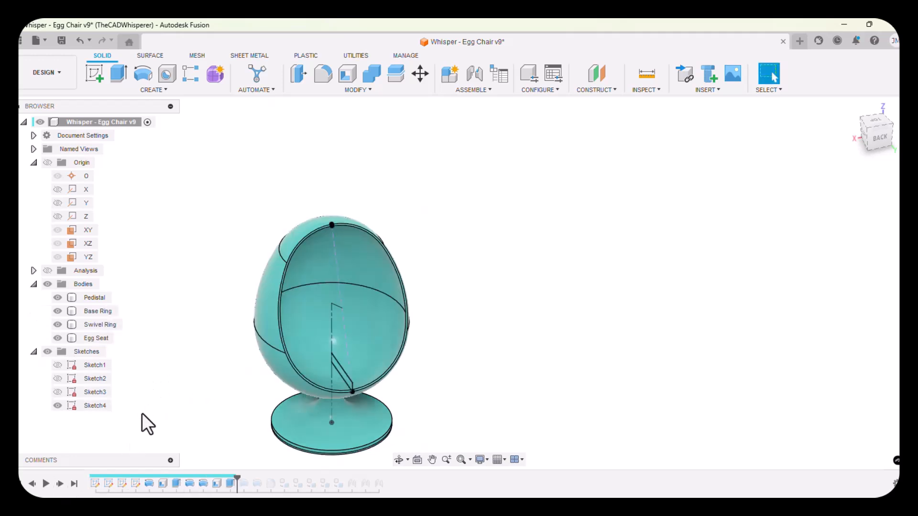
Hide the Pedistal, Base Ring and Swivel Ring bodies, keeping only the Egg Seat body visible.
{"action": "left_click", "coordinate": [59, 310]}
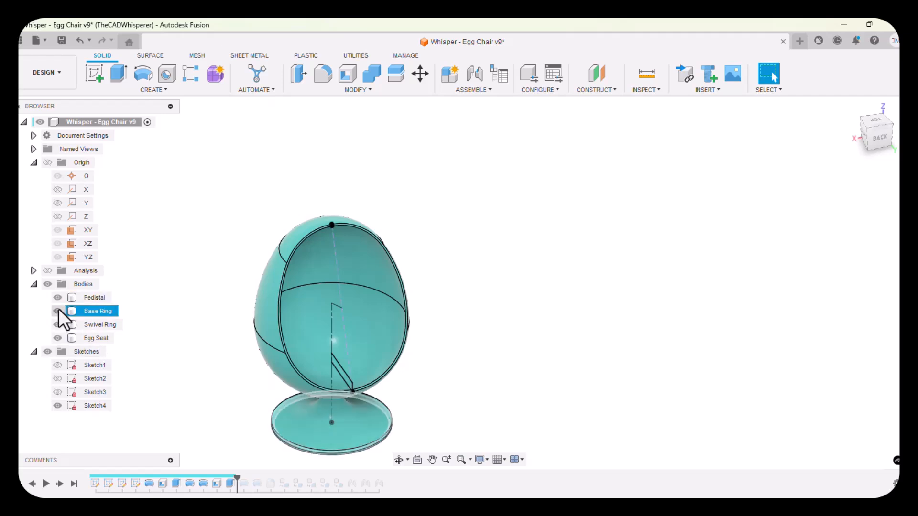
{"action": "left_click", "coordinate": [57, 311]}
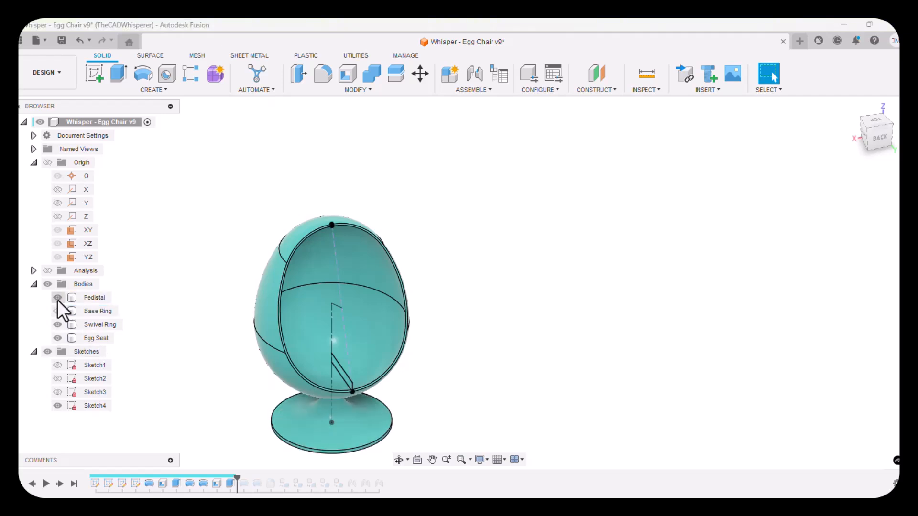
{"action": "left_click", "coordinate": [57, 298]}
{"action": "left_click", "coordinate": [57, 337]}
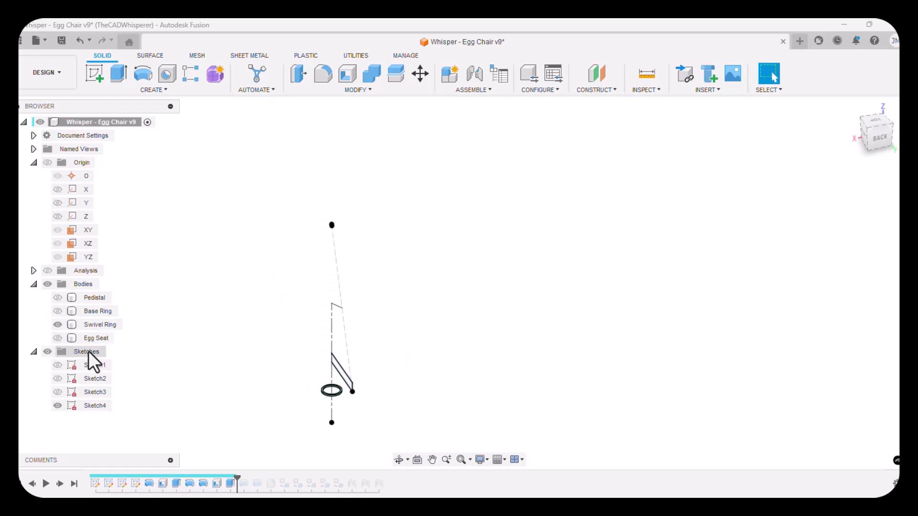
{"action": "left_click", "coordinate": [57, 325]}
{"action": "left_click", "coordinate": [58, 339]}
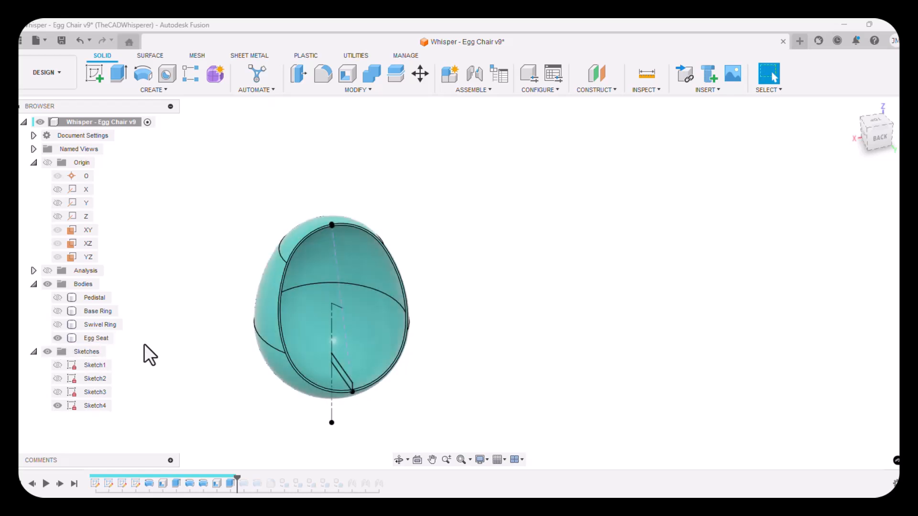
{"action": "left_click", "coordinate": [251, 339]}
Extrude the flat edge face around the Egg Seat's opening by 5 mm as a New Body.
{"action": "scroll", "coordinate": [351, 159], "scroll_direction": "up", "scroll_amount": 8}
{"action": "scroll", "coordinate": [349, 160], "scroll_direction": "up", "scroll_amount": 3}
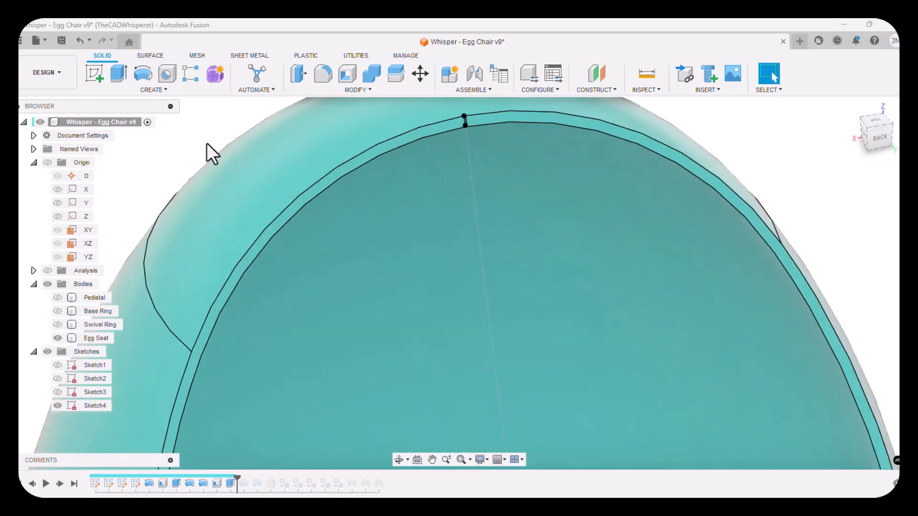
{"action": "left_click", "coordinate": [119, 75]}
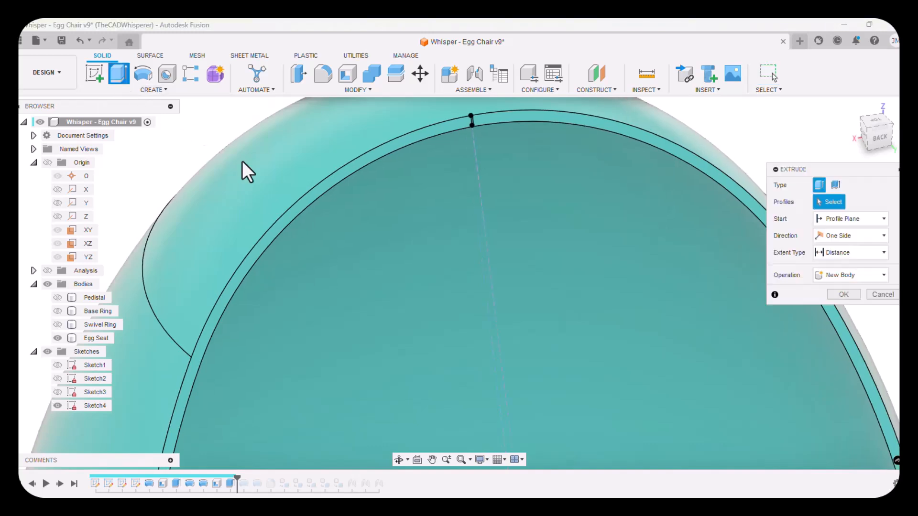
{"action": "scroll", "coordinate": [340, 185], "scroll_direction": "up", "scroll_amount": 3}
{"action": "left_click", "coordinate": [341, 186]}
{"action": "scroll", "coordinate": [442, 202], "scroll_direction": "down", "scroll_amount": 8}
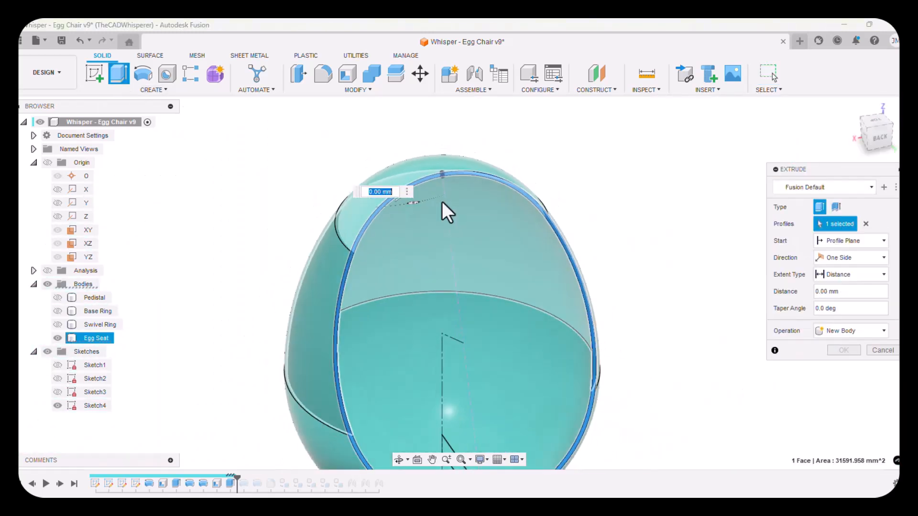
{"action": "scroll", "coordinate": [445, 234], "scroll_direction": "down", "scroll_amount": 2}
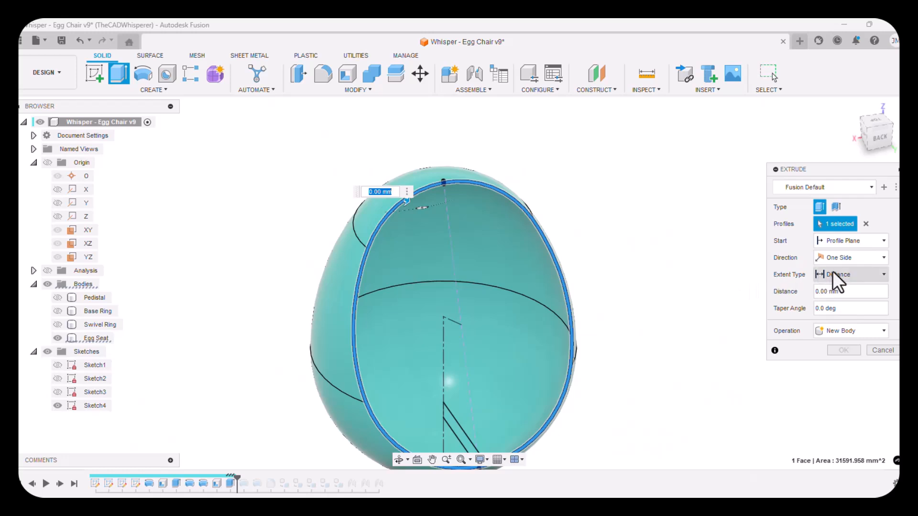
{"action": "left_click", "coordinate": [857, 294]}
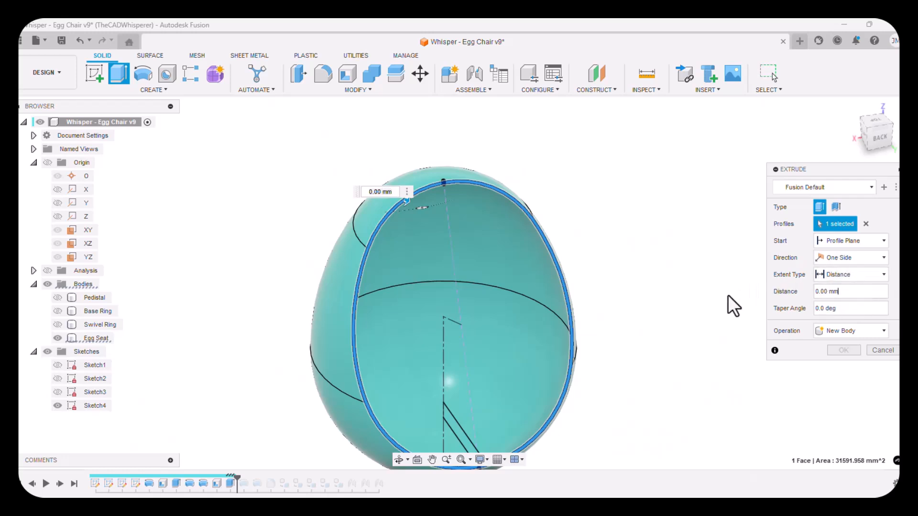
{"action": "type", "text": "5"}
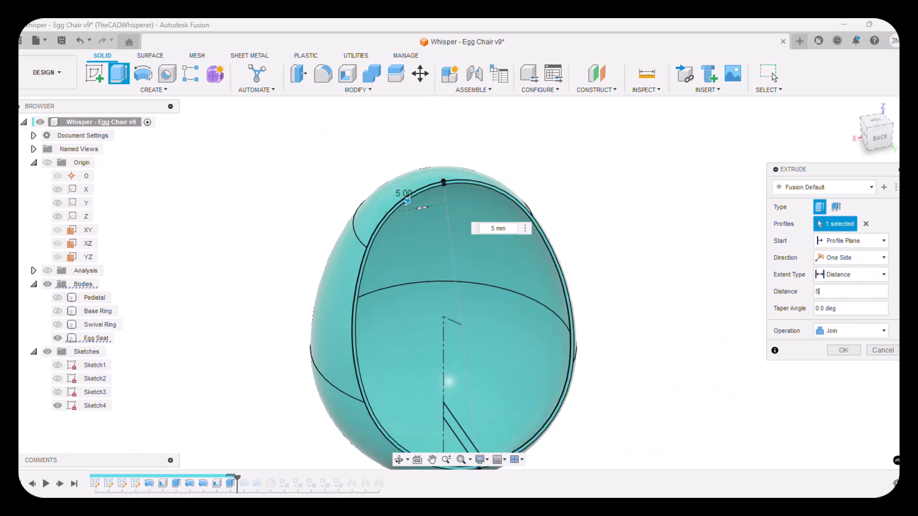
{"action": "left_click", "coordinate": [845, 335]}
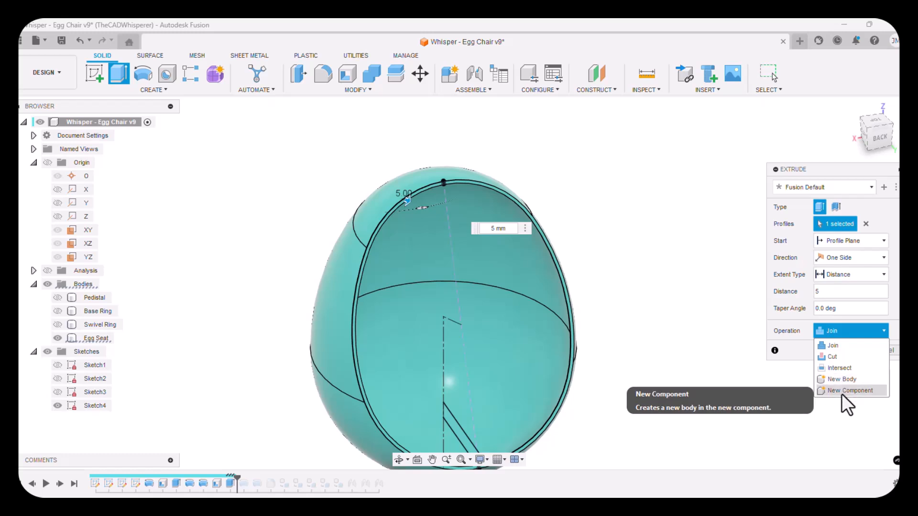
{"action": "left_click", "coordinate": [839, 380]}
{"action": "key", "text": "Return"}
{"action": "scroll", "coordinate": [288, 210], "scroll_direction": "down", "scroll_amount": 3}
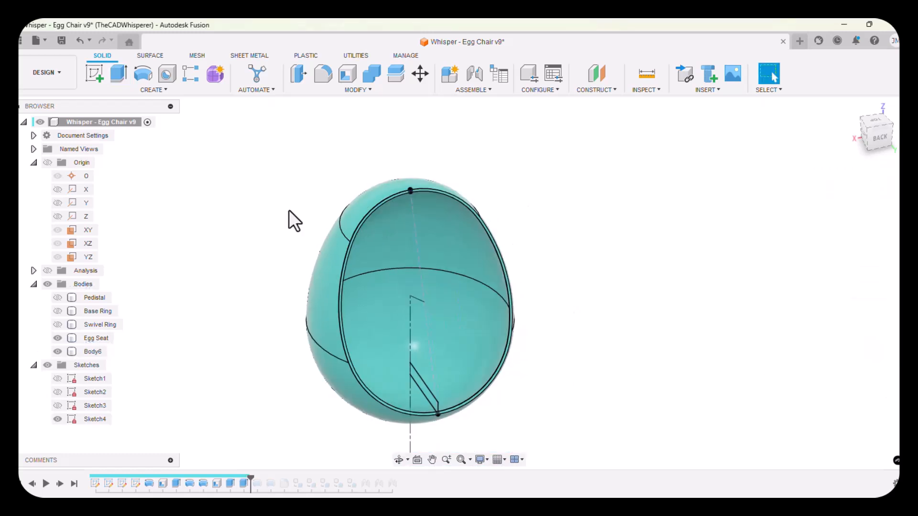
Rename the new ring body around the Egg Seat's opening as Seat Rim.
{"action": "left_click", "coordinate": [93, 352]}
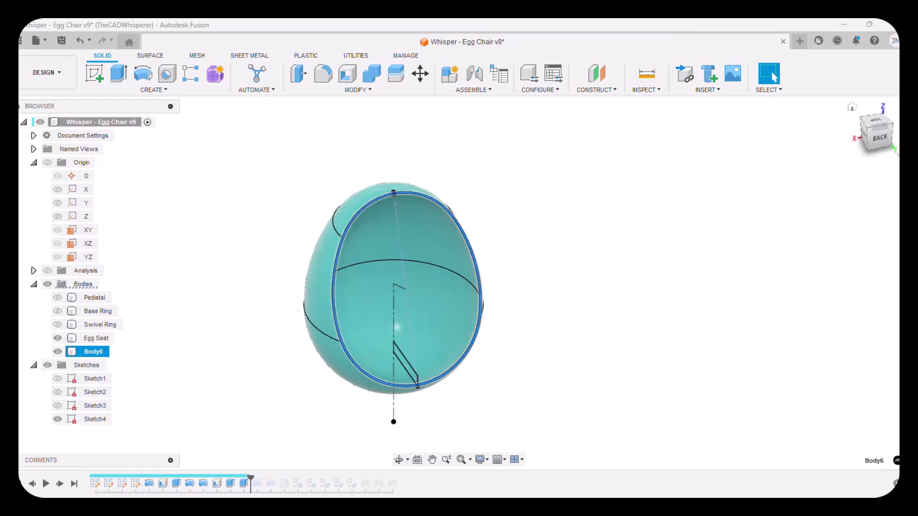
{"action": "key", "text": "shift+s"}
{"action": "key", "text": "Escape"}
{"action": "left_click", "coordinate": [97, 354]}
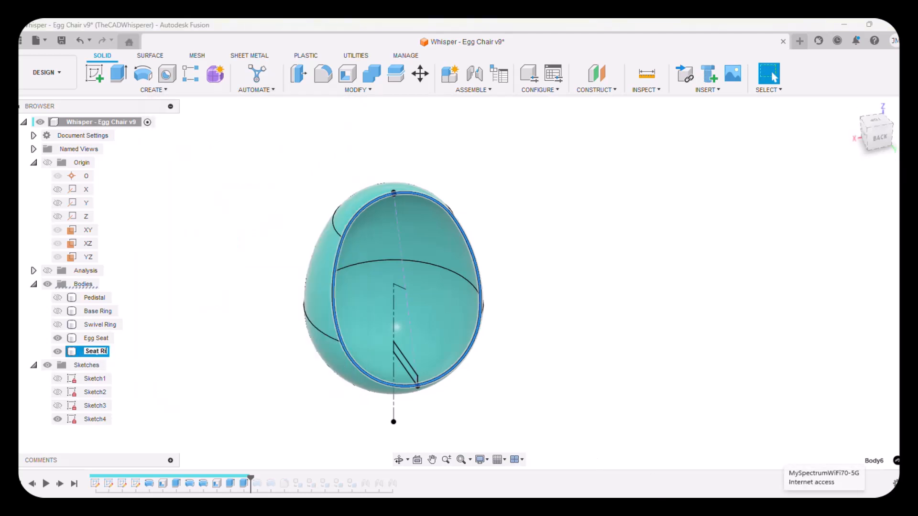
{"action": "key", "text": "Return"}
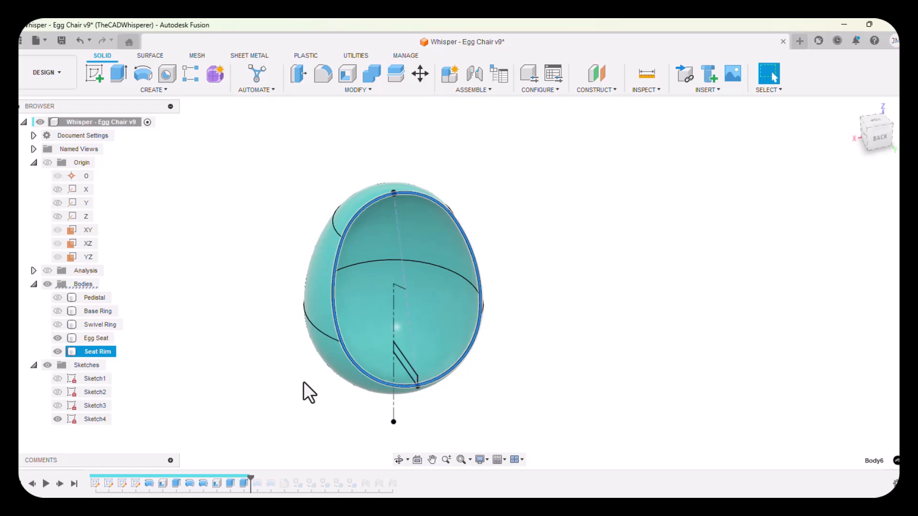
{"action": "left_click", "coordinate": [245, 372]}
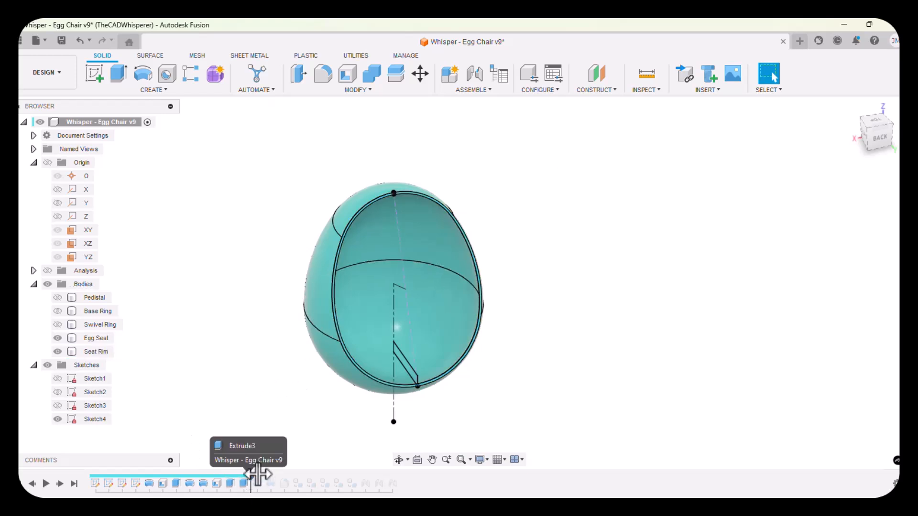
Roll the design history forward to its end and create a component from the Seat Rim body.
{"action": "left_click_drag", "start_coordinate": [258, 474], "coordinate": [399, 477]}
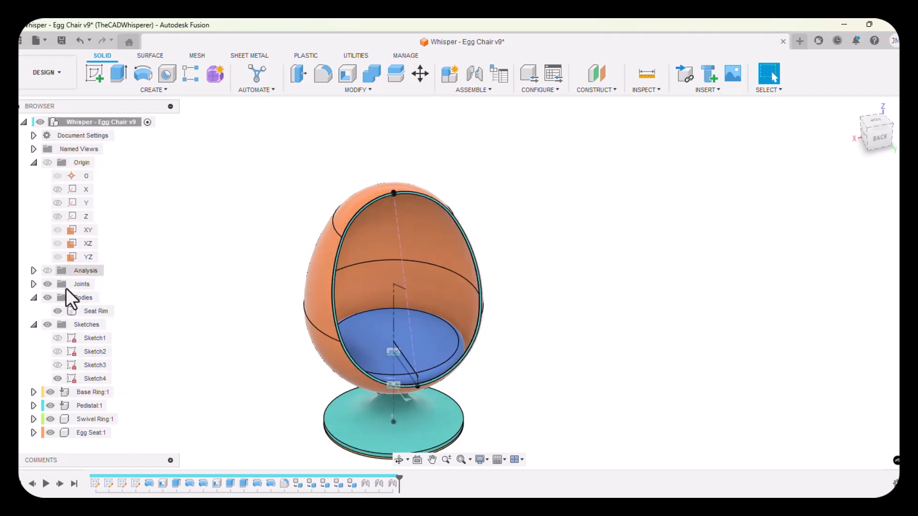
{"action": "right_click", "coordinate": [95, 312]}
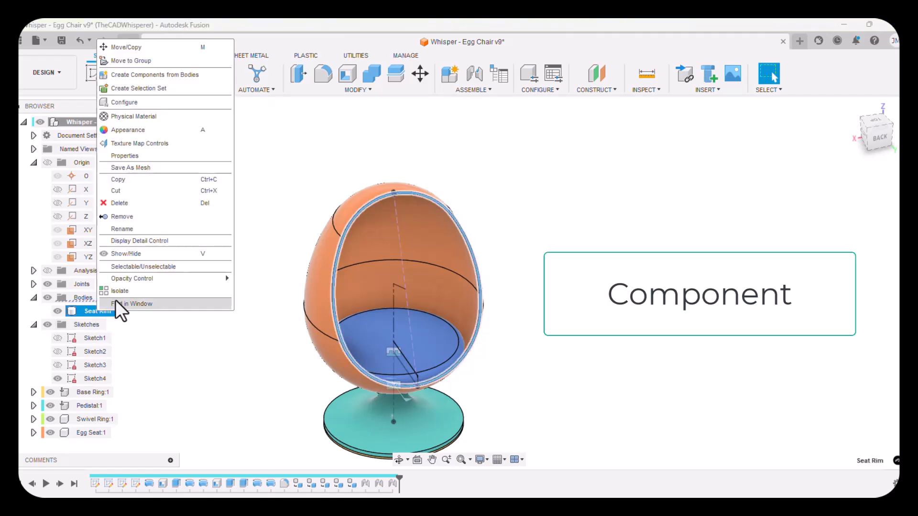
{"action": "left_click", "coordinate": [156, 75]}
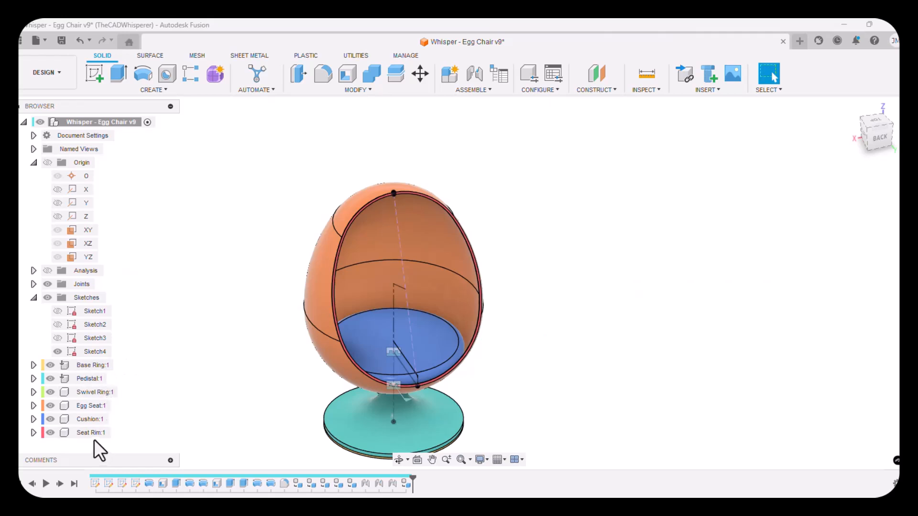
Swivel the Egg Seat away from the unattached Seat Rim so that their edges are apart.
{"action": "scroll", "coordinate": [377, 219], "scroll_direction": "up", "scroll_amount": 1}
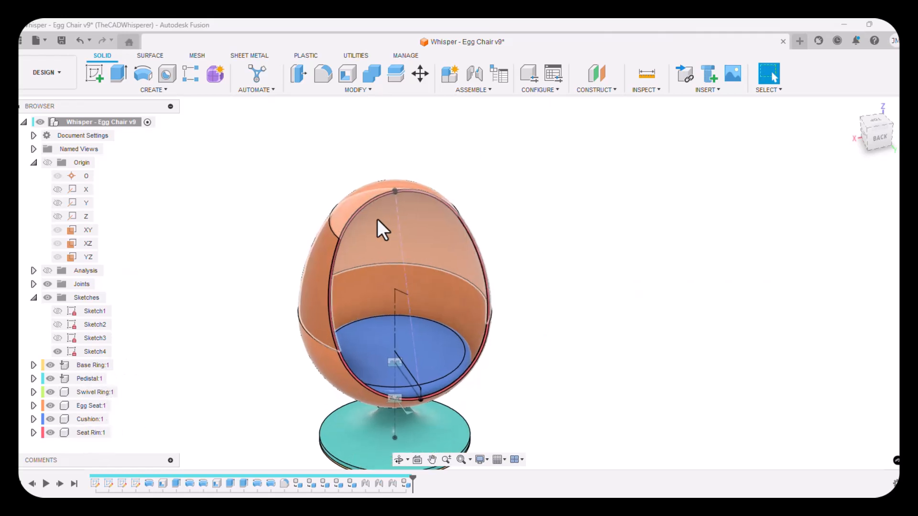
{"action": "scroll", "coordinate": [377, 219], "scroll_direction": "up", "scroll_amount": 2}
{"action": "left_click_drag", "start_coordinate": [371, 210], "coordinate": [329, 171]}
{"action": "scroll", "coordinate": [317, 311], "scroll_direction": "up", "scroll_amount": 3}
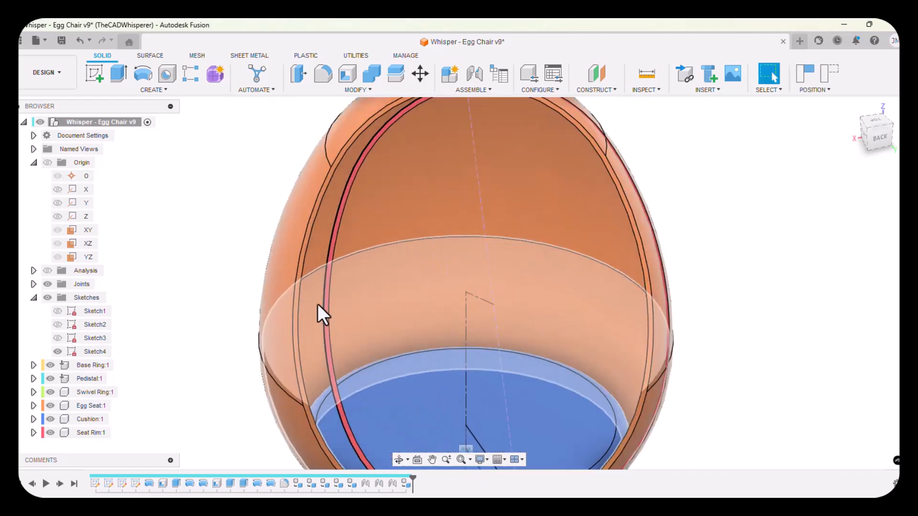
{"action": "scroll", "coordinate": [306, 287], "scroll_direction": "up", "scroll_amount": 3}
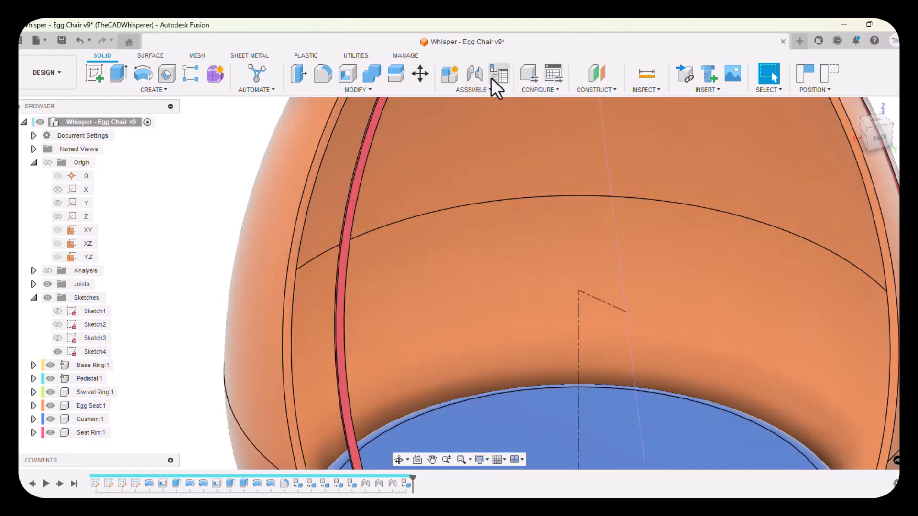
Start a Rigid joint and set its first snap on the flat edge face around the Egg Seat's opening.
{"action": "left_click", "coordinate": [473, 81]}
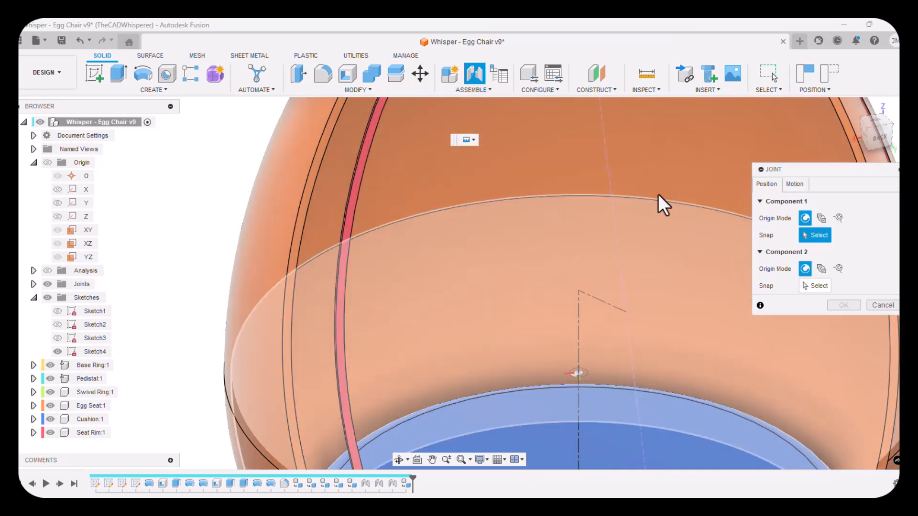
{"action": "left_click", "coordinate": [794, 182]}
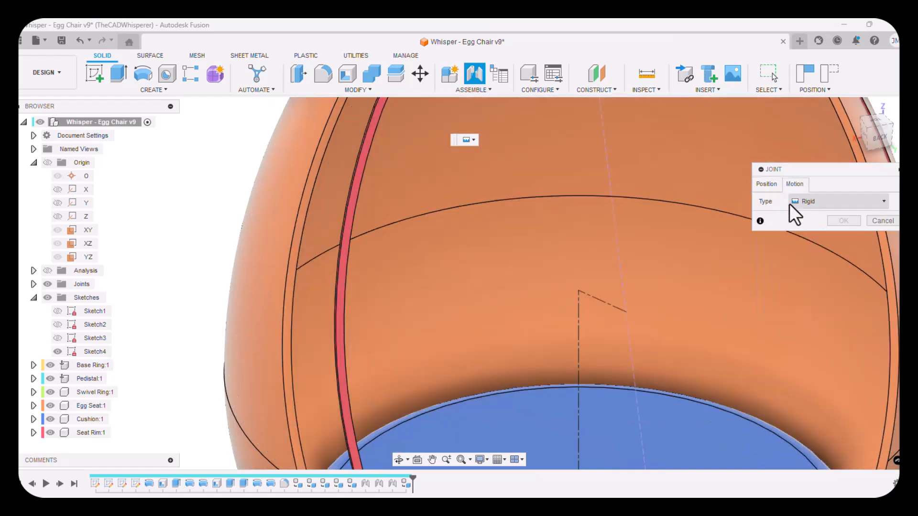
{"action": "left_click", "coordinate": [765, 185]}
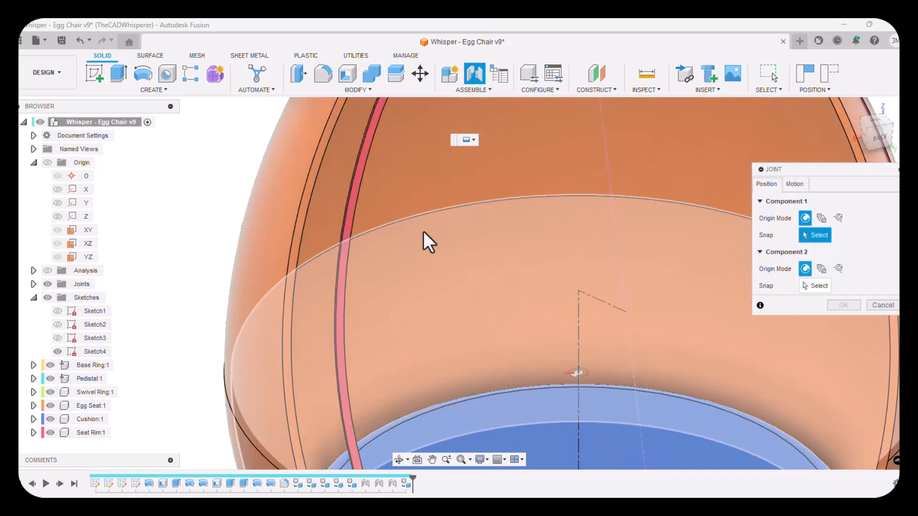
{"action": "scroll", "coordinate": [326, 189], "scroll_direction": "down", "scroll_amount": 2}
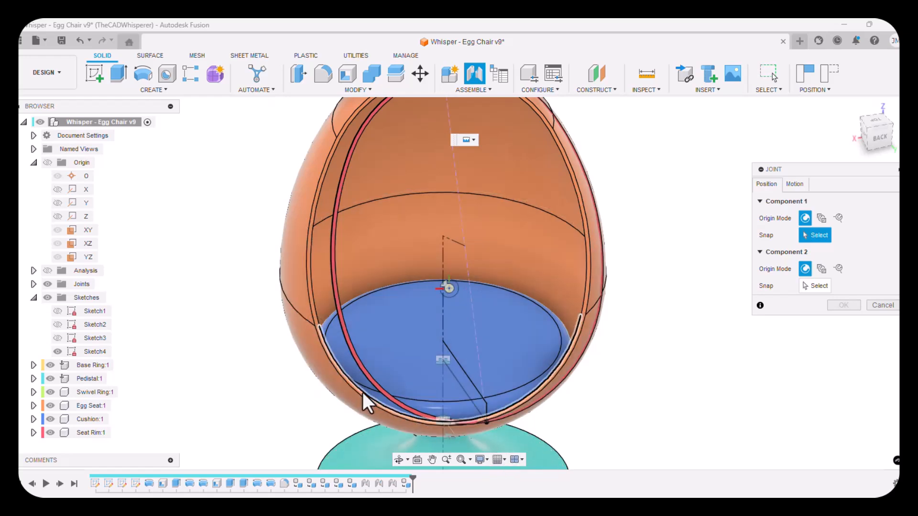
{"action": "scroll", "coordinate": [360, 389], "scroll_direction": "up", "scroll_amount": 5}
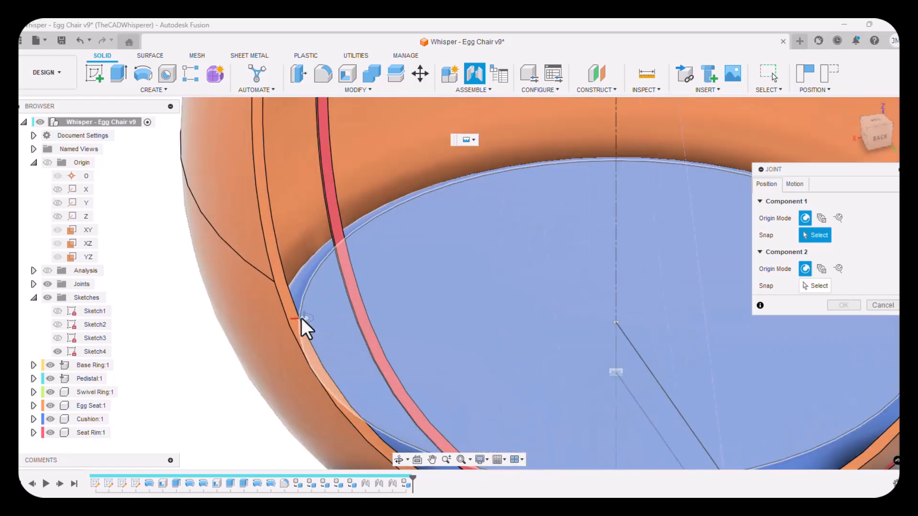
{"action": "left_click", "coordinate": [294, 312]}
Snap the joint's second component to the Seat Rim's matching edge and accept it with zero angle and offsets.
{"action": "scroll", "coordinate": [293, 312], "scroll_direction": "down", "scroll_amount": 5}
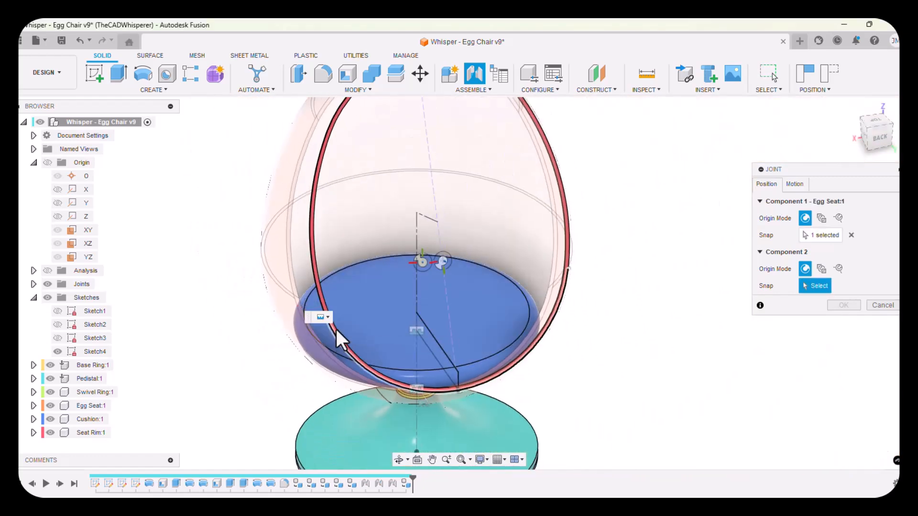
{"action": "scroll", "coordinate": [336, 330], "scroll_direction": "up", "scroll_amount": 2}
{"action": "scroll", "coordinate": [335, 344], "scroll_direction": "up", "scroll_amount": 3}
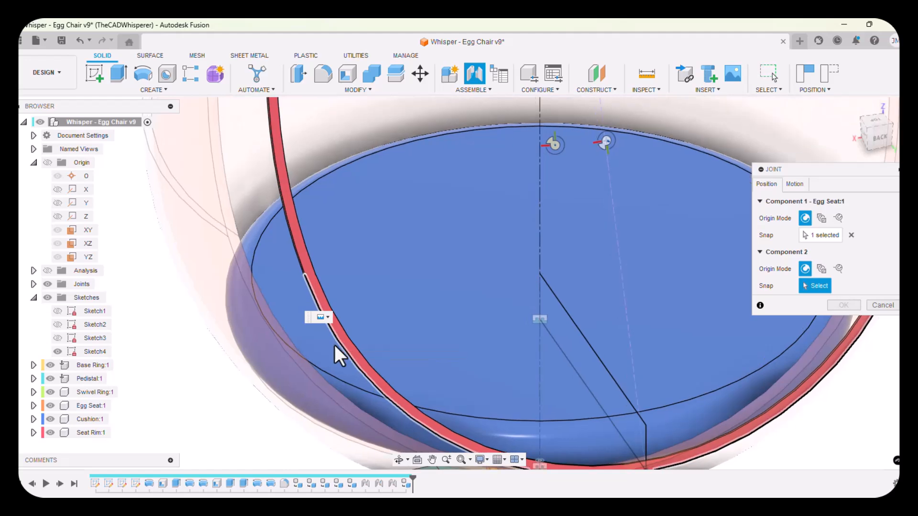
{"action": "scroll", "coordinate": [334, 346], "scroll_direction": "down", "scroll_amount": 2}
{"action": "scroll", "coordinate": [403, 283], "scroll_direction": "down", "scroll_amount": 5}
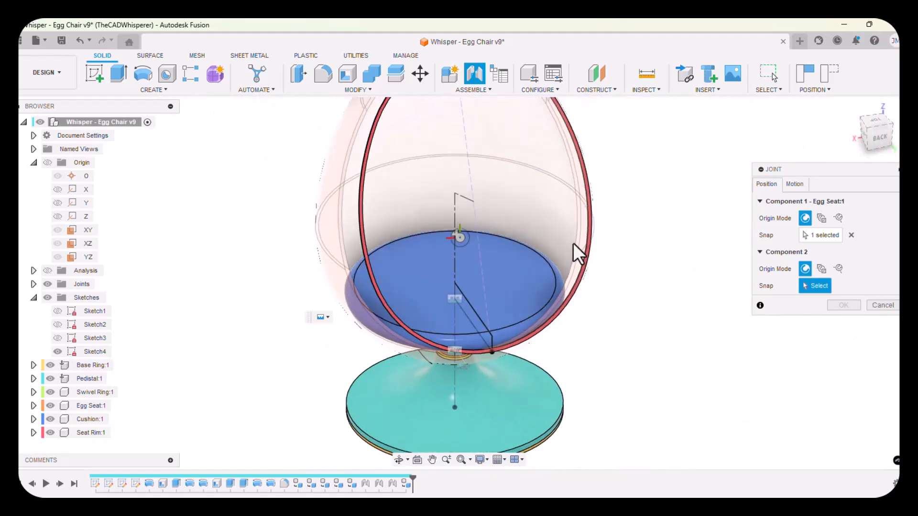
{"action": "scroll", "coordinate": [579, 267], "scroll_direction": "up", "scroll_amount": 5}
{"action": "scroll", "coordinate": [576, 306], "scroll_direction": "up", "scroll_amount": 5}
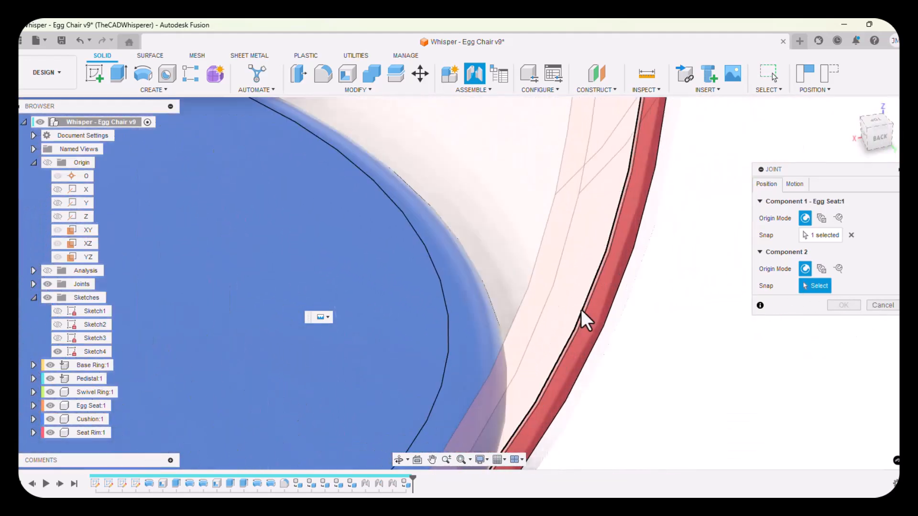
{"action": "left_click", "coordinate": [581, 309]}
{"action": "scroll", "coordinate": [558, 277], "scroll_direction": "down", "scroll_amount": 5}
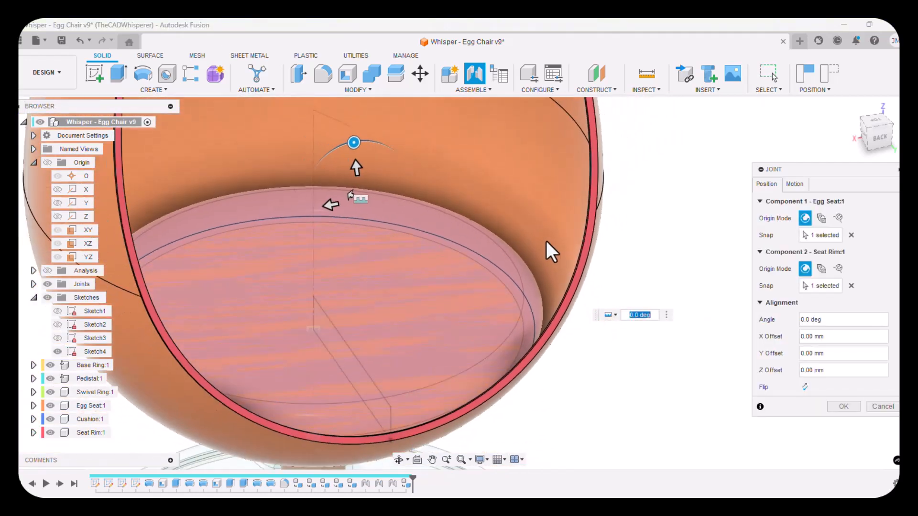
{"action": "scroll", "coordinate": [547, 253], "scroll_direction": "down", "scroll_amount": 2}
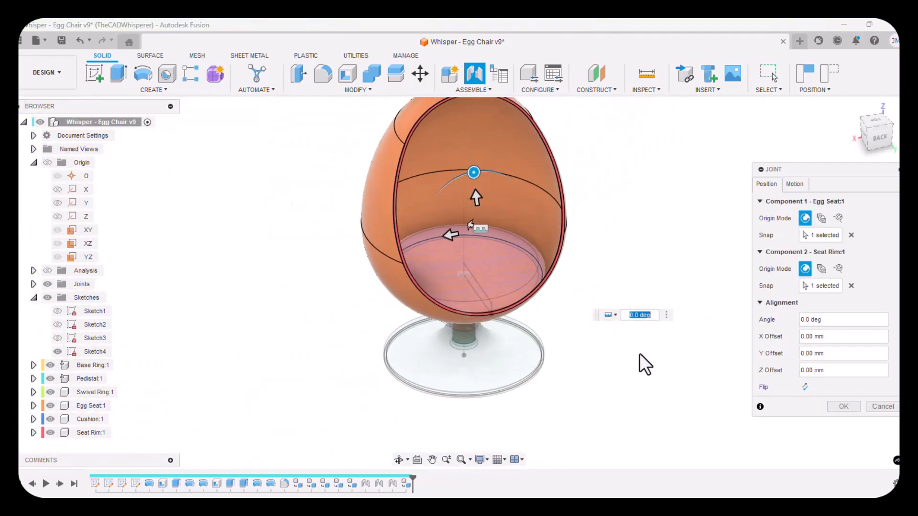
{"action": "left_click", "coordinate": [843, 407]}
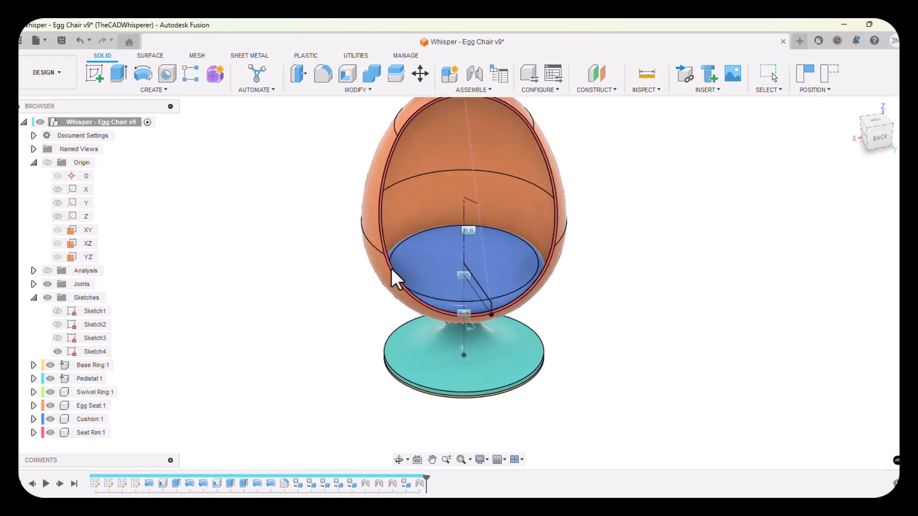
Inspect the Seat Rim's fit against the Egg Seat and hide all sketches.
{"action": "scroll", "coordinate": [459, 241], "scroll_direction": "up", "scroll_amount": 5}
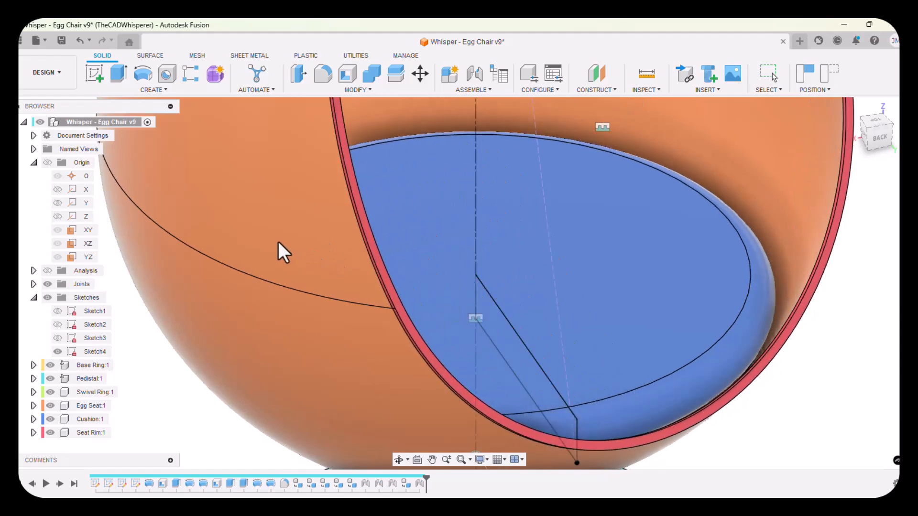
{"action": "scroll", "coordinate": [278, 242], "scroll_direction": "down", "scroll_amount": 5}
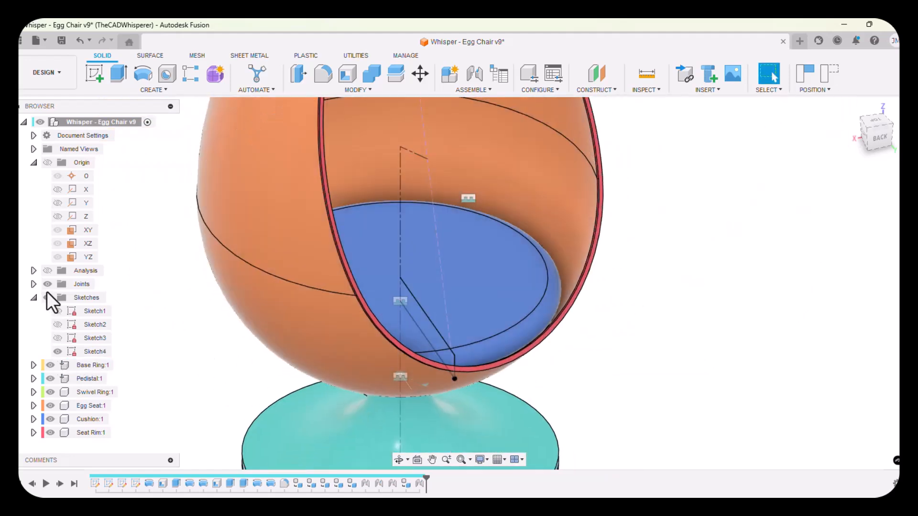
{"action": "left_click", "coordinate": [48, 297]}
{"action": "scroll", "coordinate": [334, 349], "scroll_direction": "down", "scroll_amount": 5}
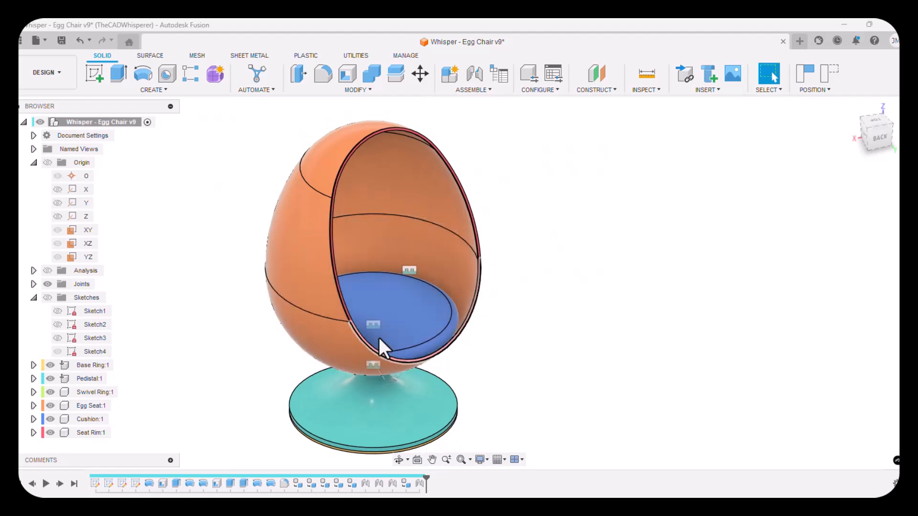
{"action": "scroll", "coordinate": [379, 338], "scroll_direction": "down", "scroll_amount": 3}
{"action": "scroll", "coordinate": [278, 326], "scroll_direction": "up", "scroll_amount": 3}
{"action": "scroll", "coordinate": [296, 319], "scroll_direction": "down", "scroll_amount": 2}
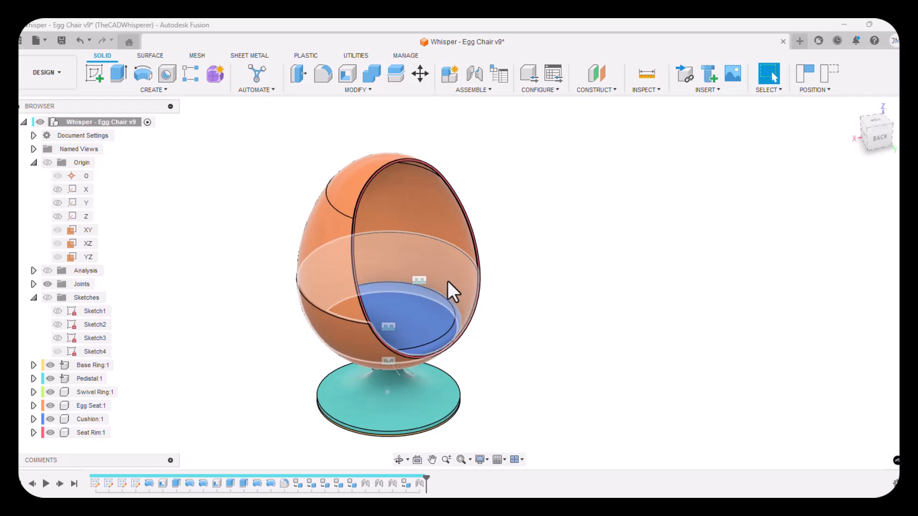
{"action": "scroll", "coordinate": [339, 406], "scroll_direction": "up", "scroll_amount": 2}
{"action": "scroll", "coordinate": [342, 400], "scroll_direction": "down", "scroll_amount": 1}
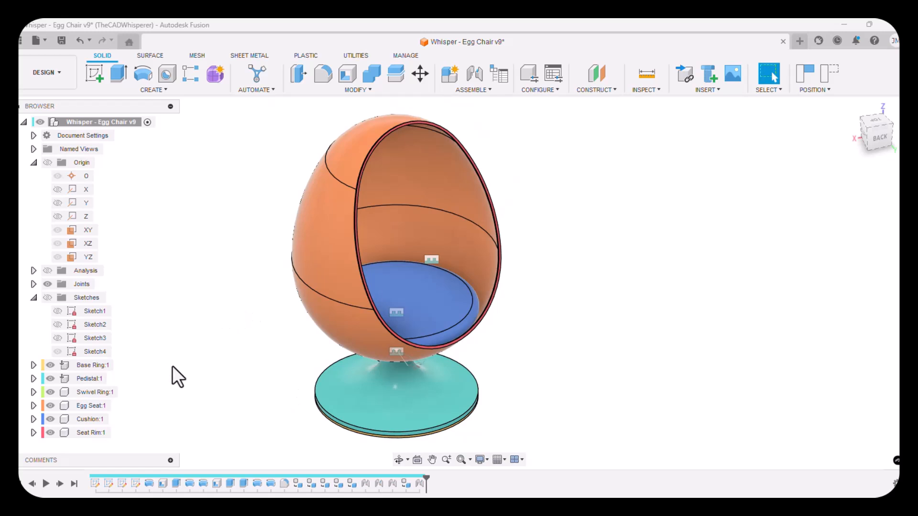
Bring up the available operations for the Base Ring component.
{"action": "right_click", "coordinate": [93, 367]}
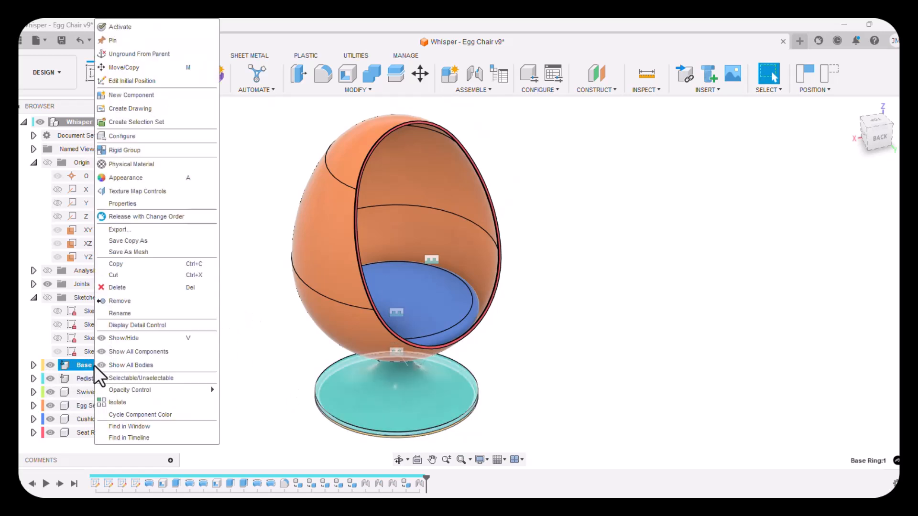